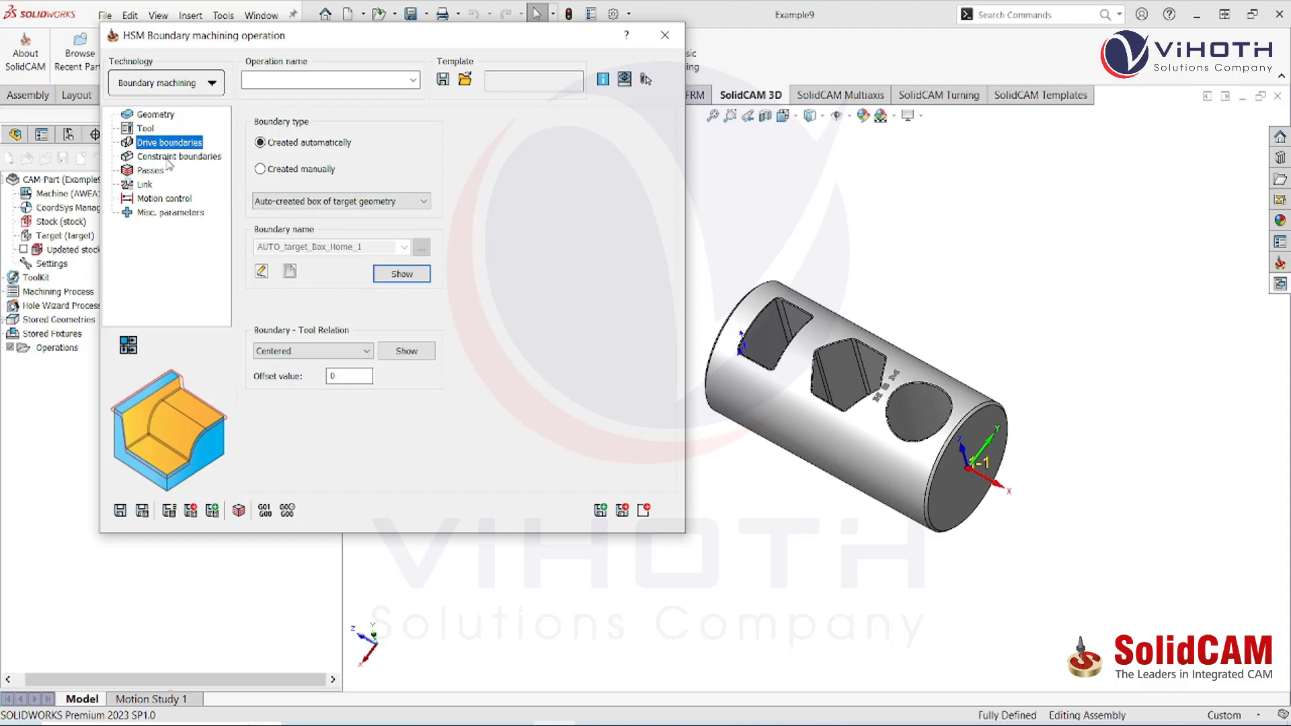
Set the passes' floor offset to -2, then save and calculate the boundary machining operation, accepting the depth below the CoordSys lower level
{"action": "left_click", "coordinate": [166, 159]}
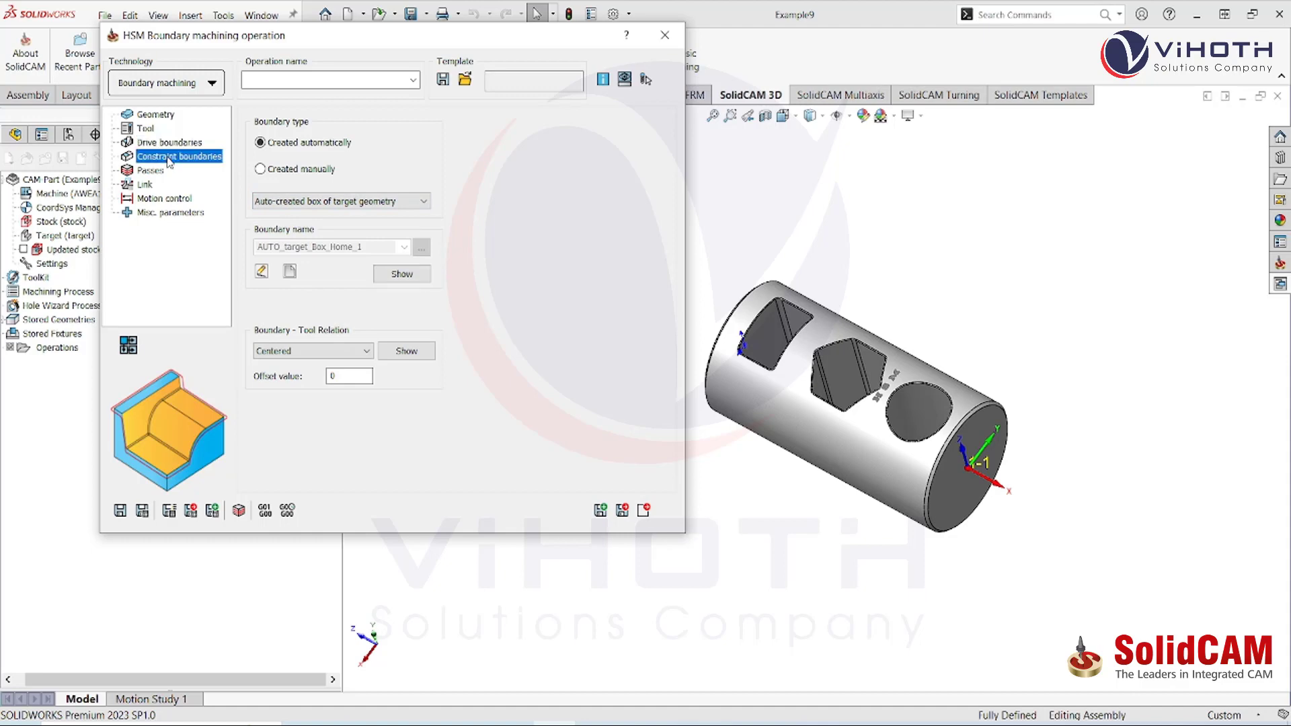
{"action": "left_click", "coordinate": [173, 143]}
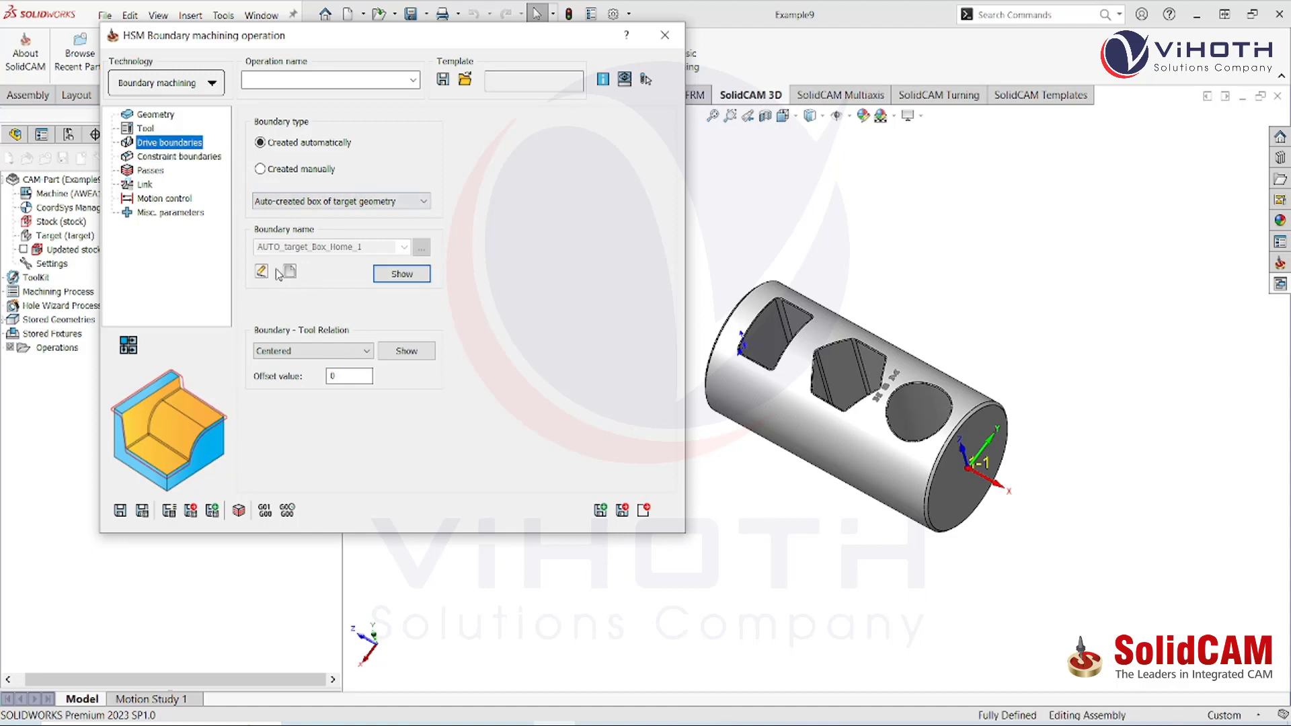
{"action": "left_click", "coordinate": [151, 171]}
{"action": "left_click", "coordinate": [397, 226]}
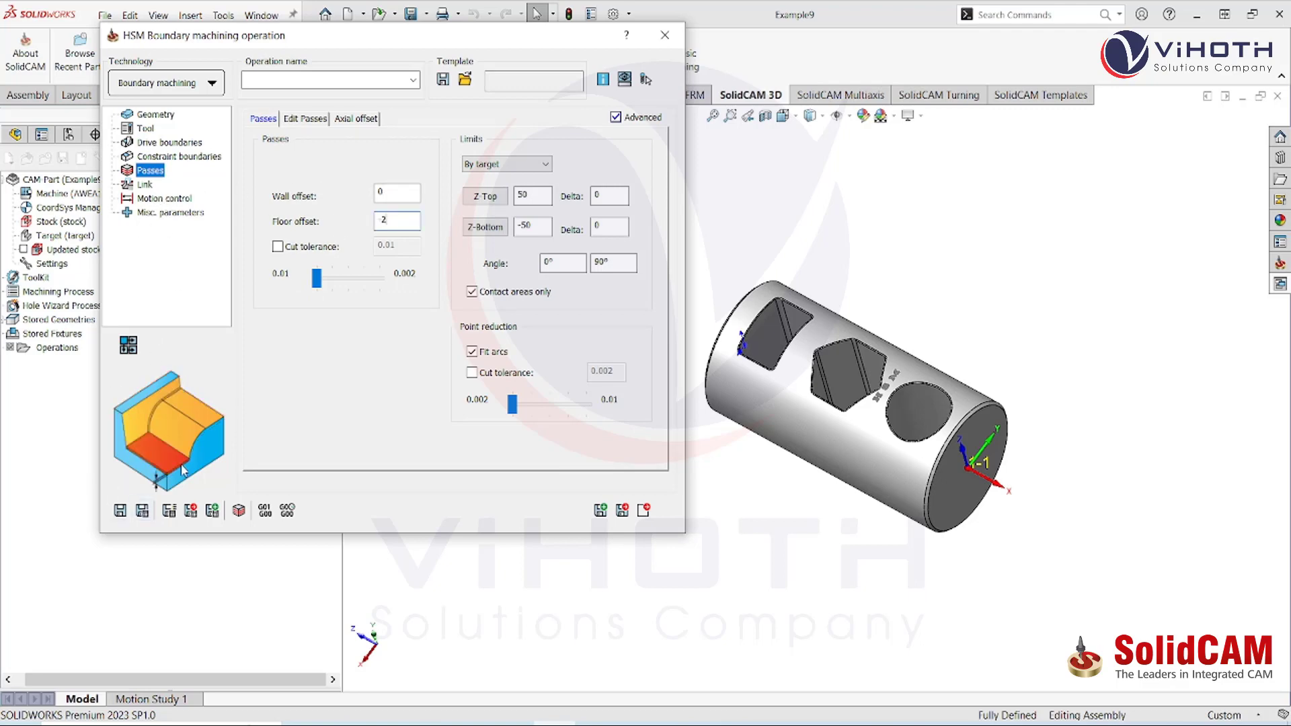
{"action": "left_click", "coordinate": [143, 511]}
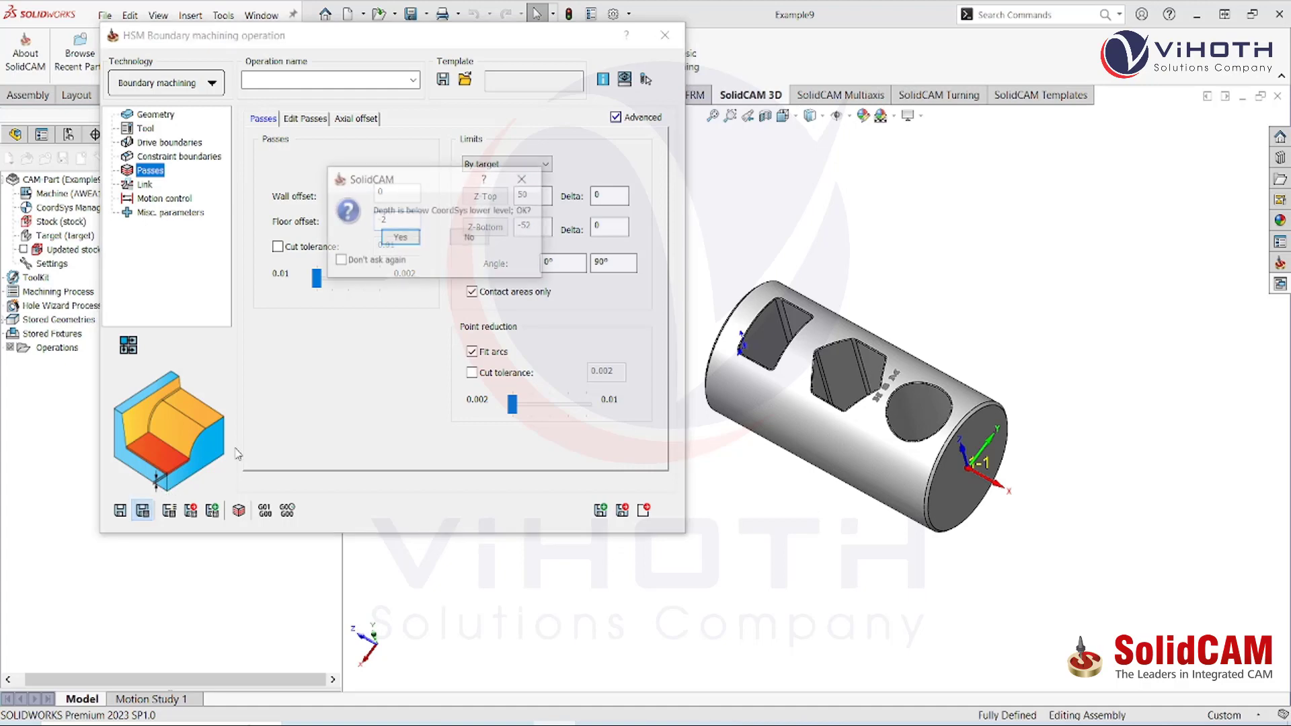
{"action": "left_click", "coordinate": [401, 237]}
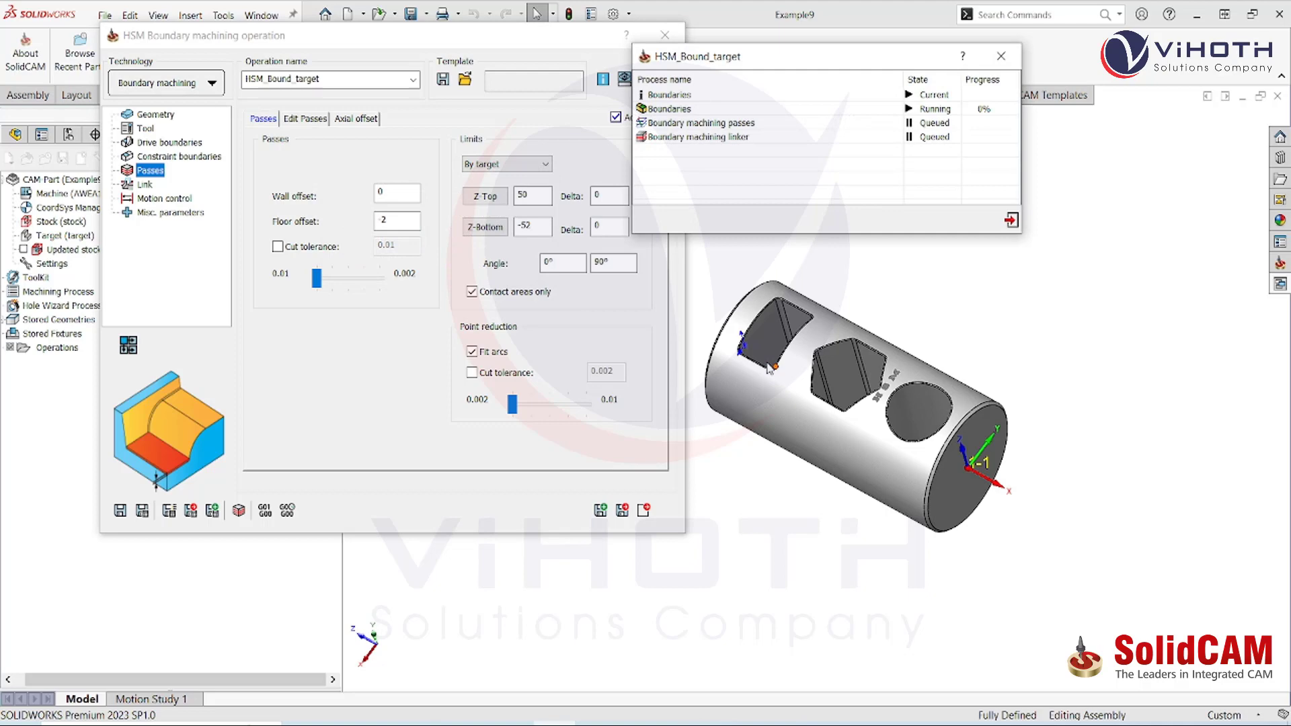
Simulate the calculated boundary toolpath in SolidVerify and examine the machined pocket edges
{"action": "scroll", "coordinate": [800, 366], "scroll_direction": "down", "scroll_amount": 3}
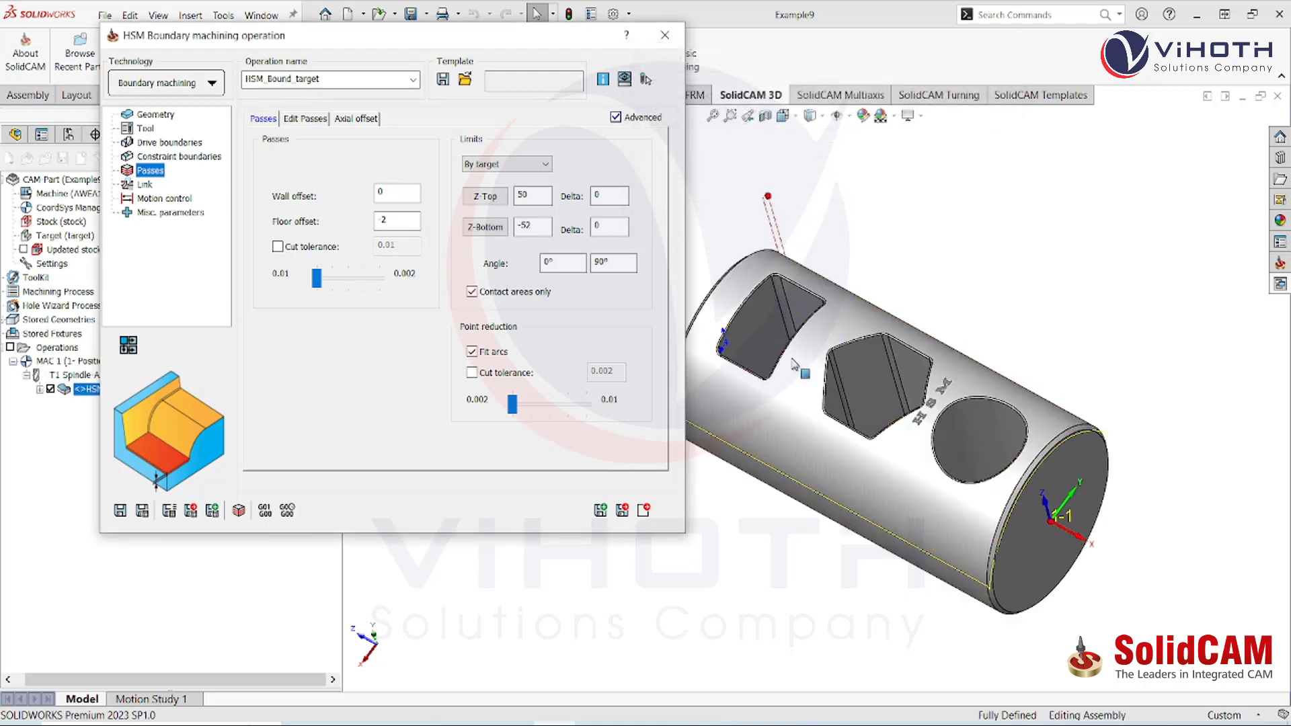
{"action": "middle_click_drag", "start_coordinate": [819, 351], "coordinate": [828, 306]}
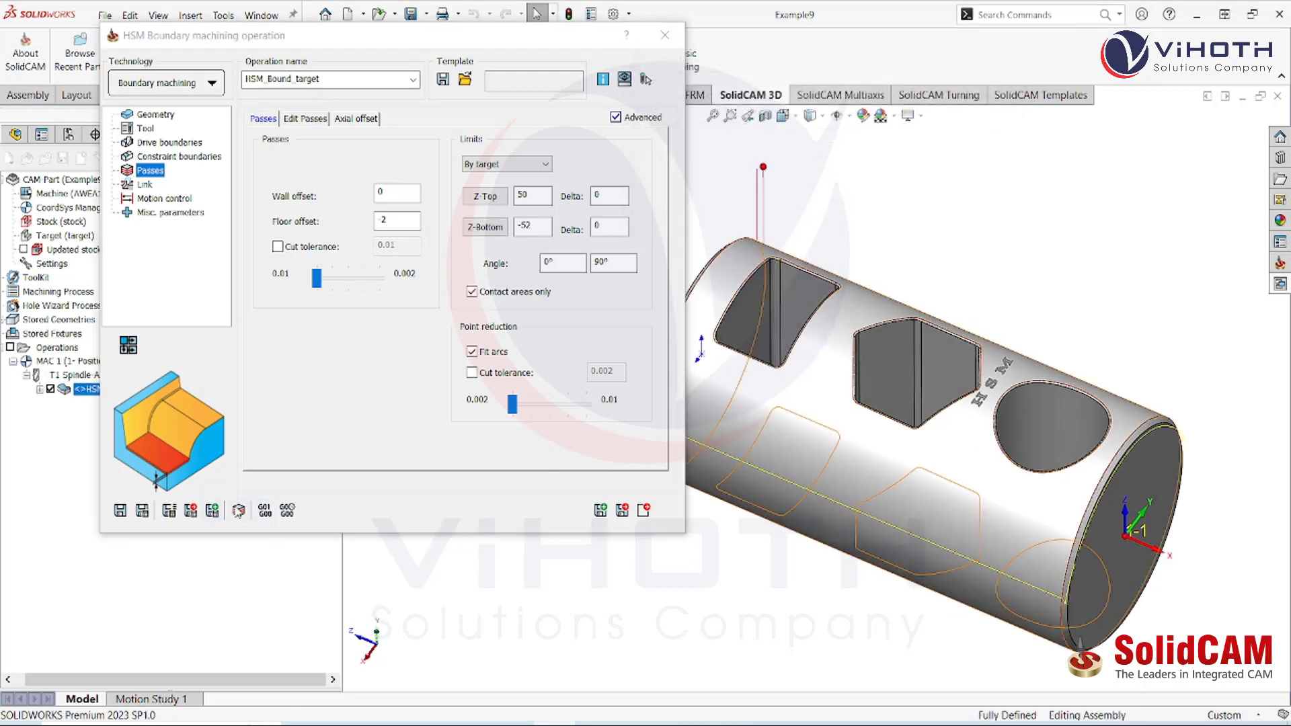
{"action": "left_click", "coordinate": [424, 221]}
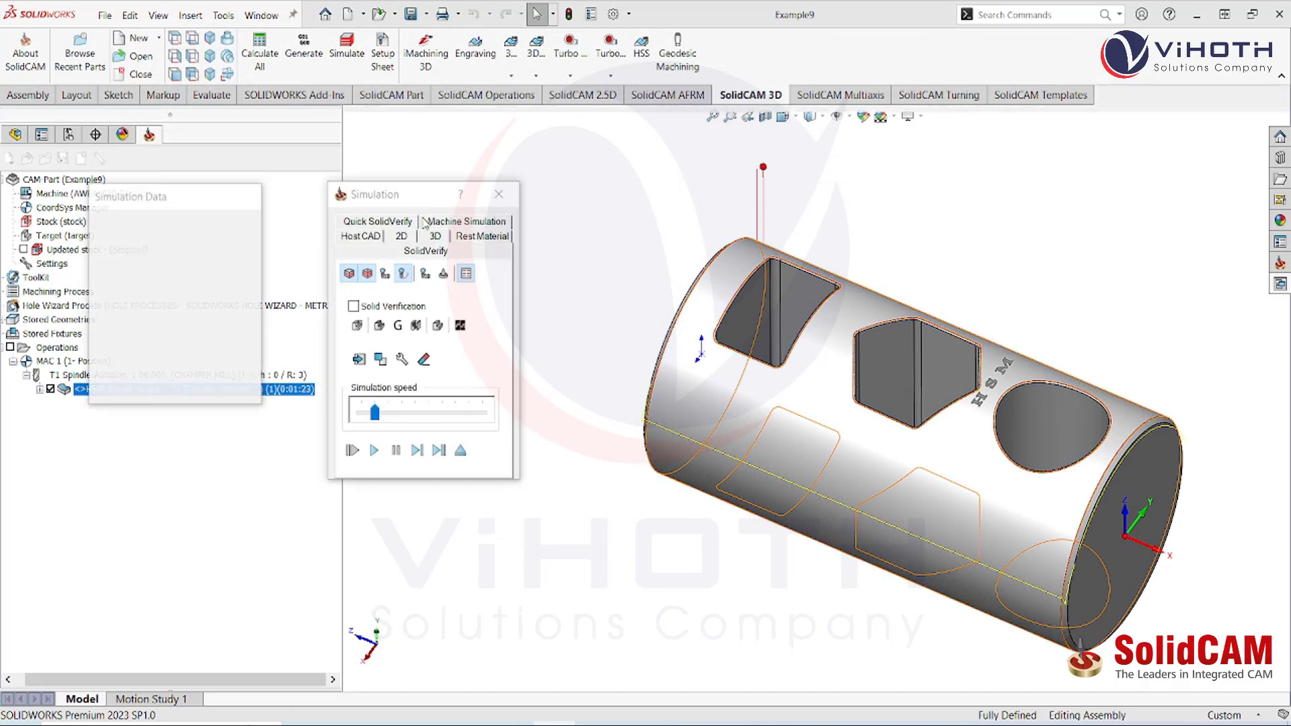
{"action": "left_click", "coordinate": [374, 450]}
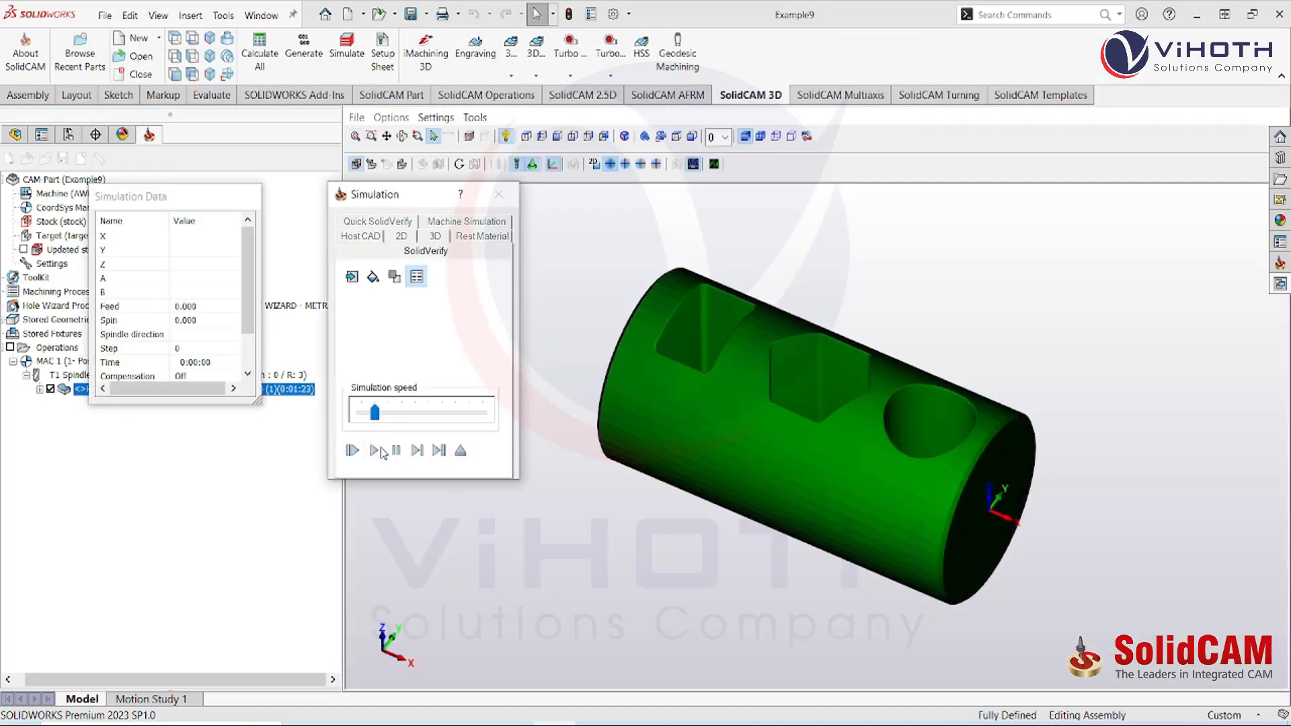
{"action": "scroll", "coordinate": [689, 344], "scroll_direction": "up", "scroll_amount": 3}
{"action": "middle_click_drag", "start_coordinate": [690, 345], "coordinate": [658, 369]}
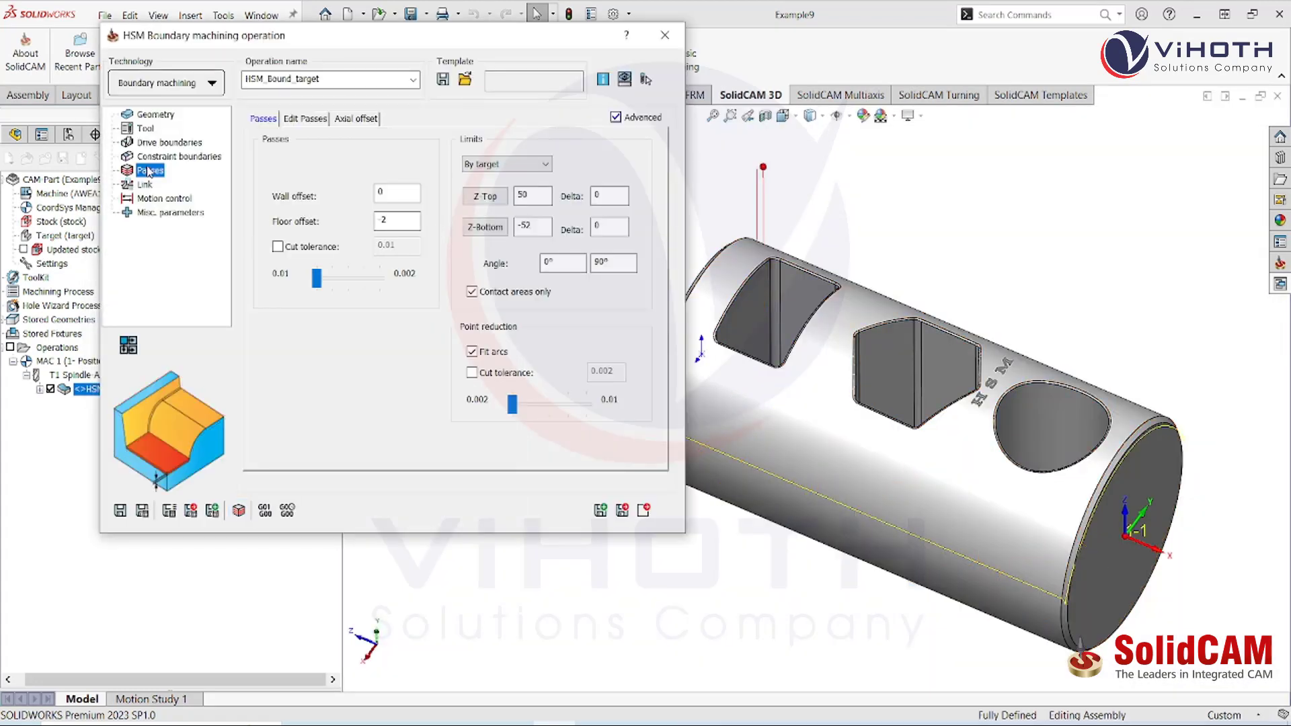
Switch the drive boundaries to a manually created user-defined boundary and chain the outer chamfer edge of the rectangular pocket in a new geometry
{"action": "left_click", "coordinate": [161, 144]}
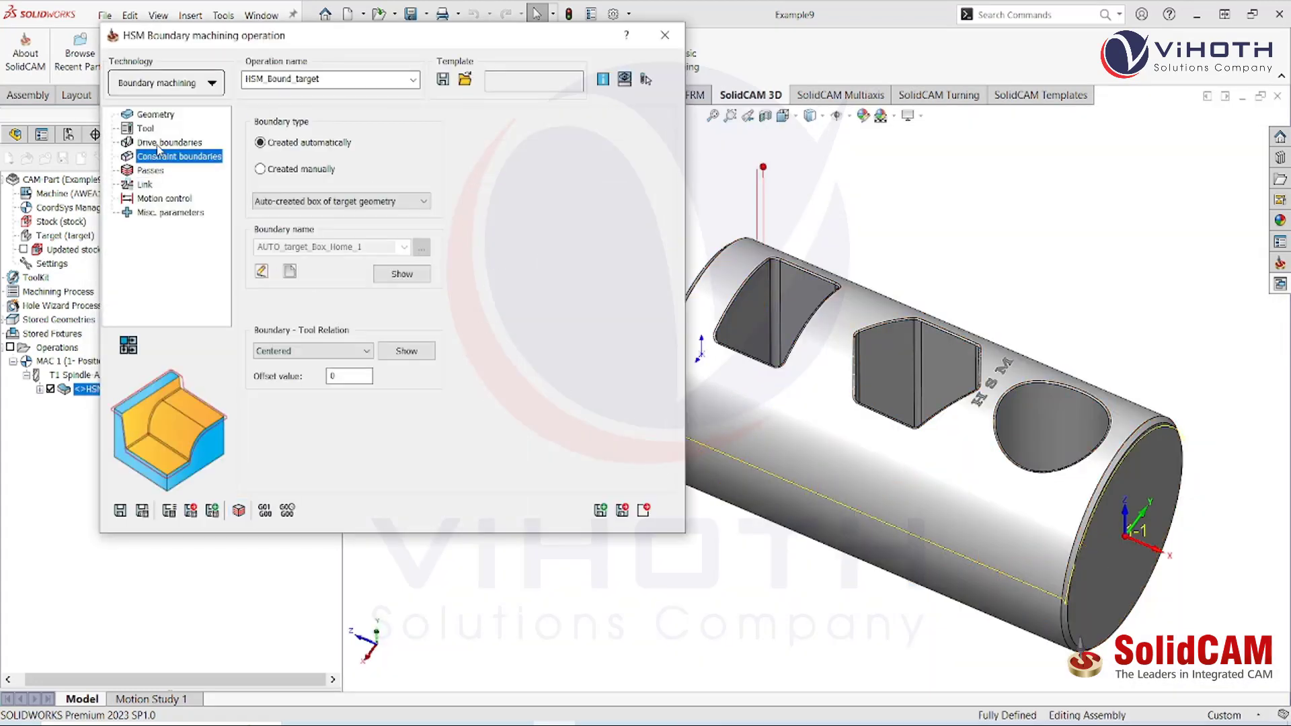
{"action": "left_click", "coordinate": [260, 168]}
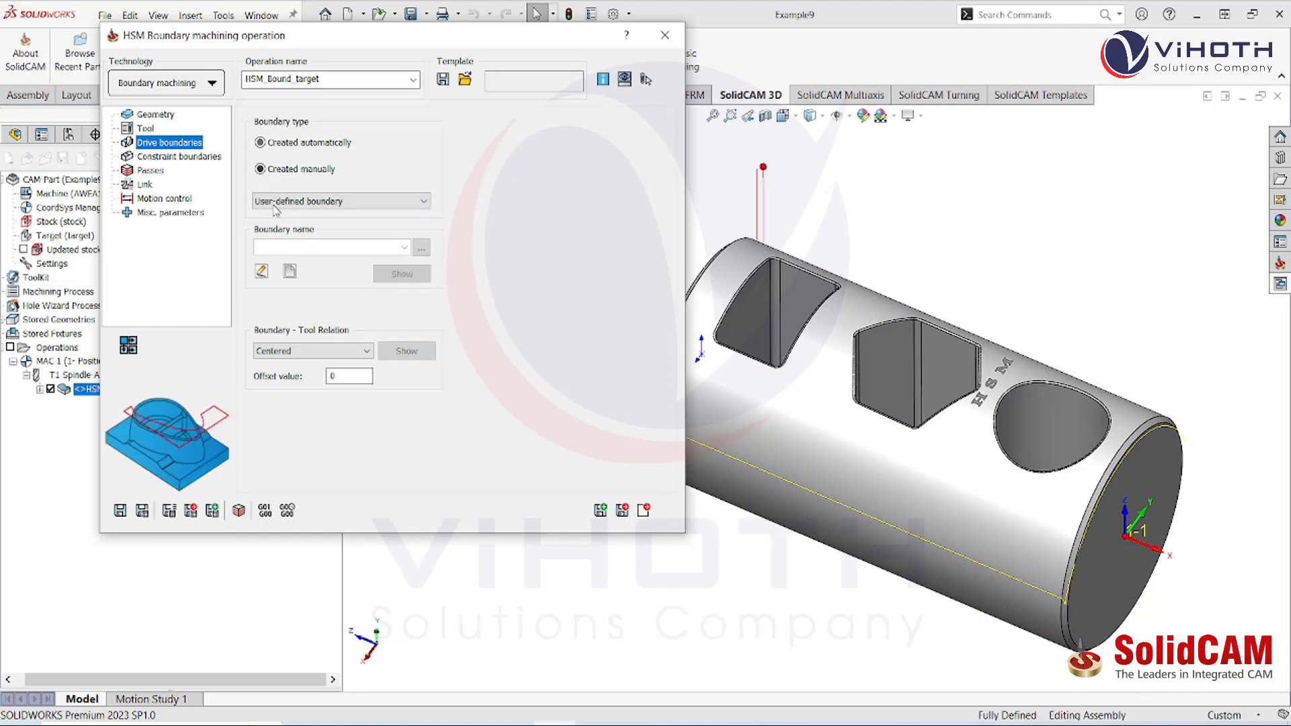
{"action": "left_click", "coordinate": [294, 277]}
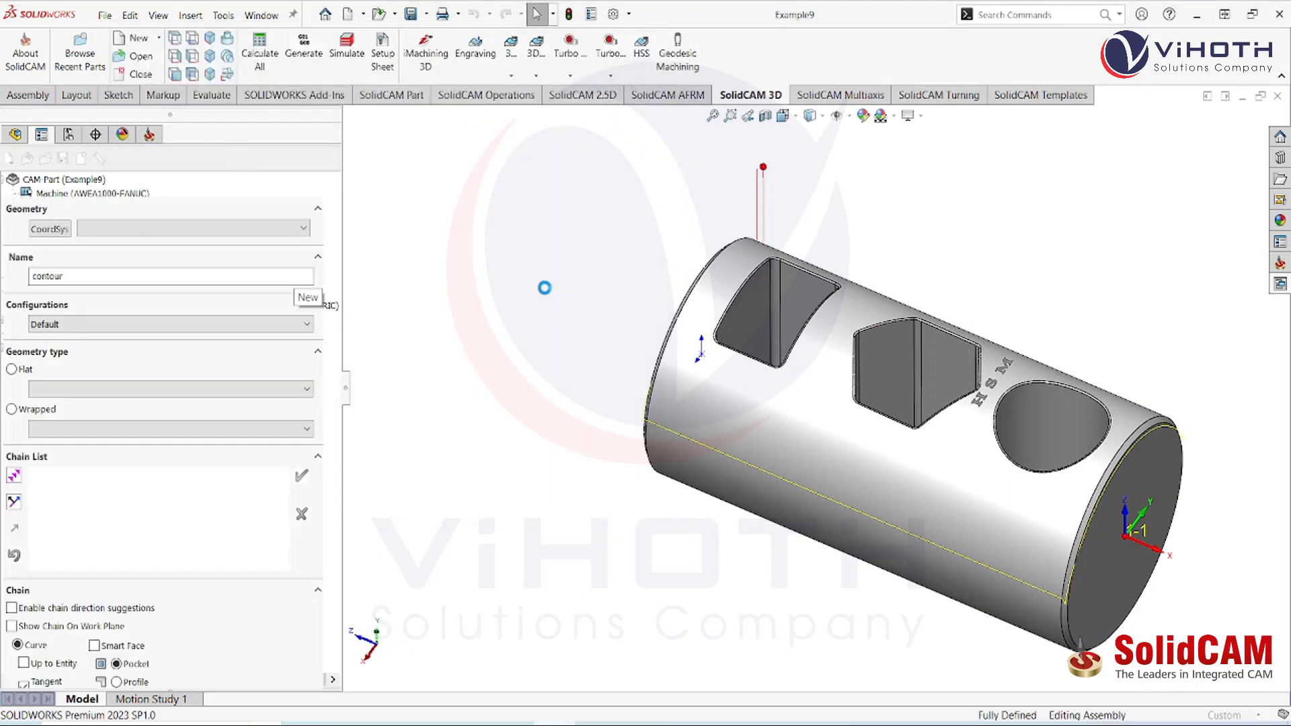
{"action": "scroll", "coordinate": [740, 340], "scroll_direction": "down", "scroll_amount": 5}
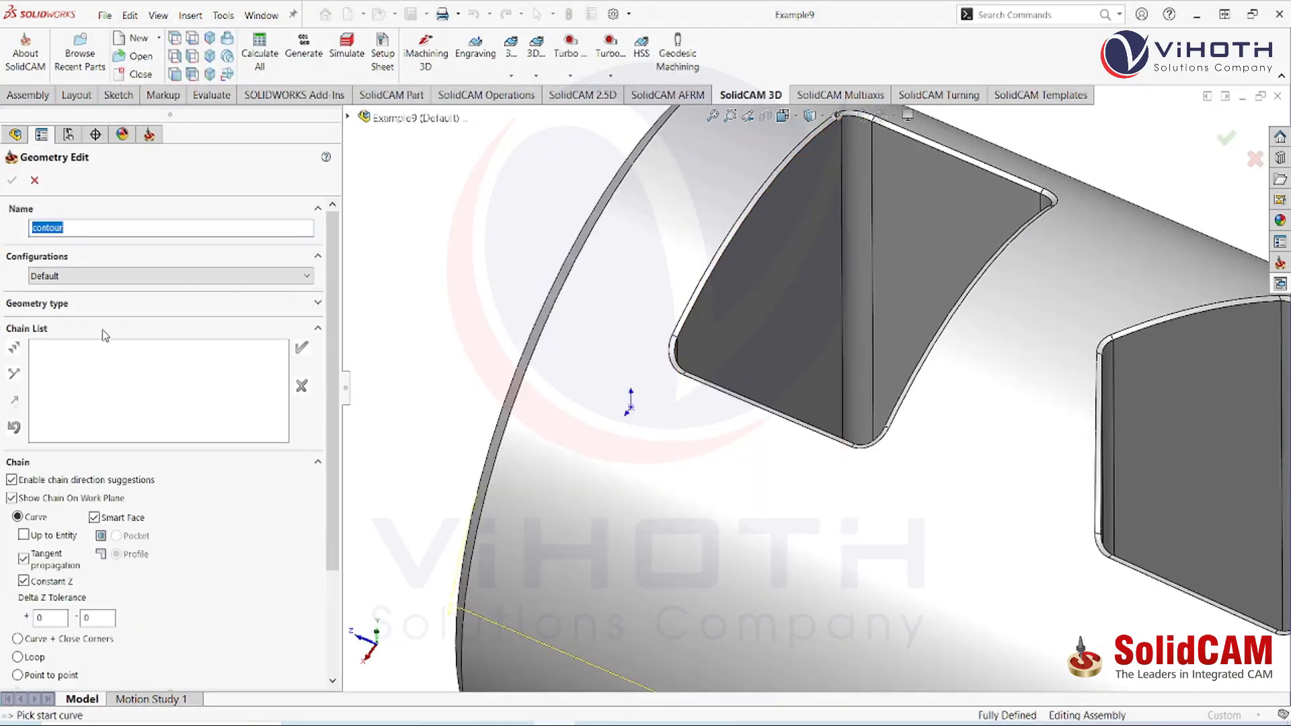
{"action": "left_click", "coordinate": [740, 235]}
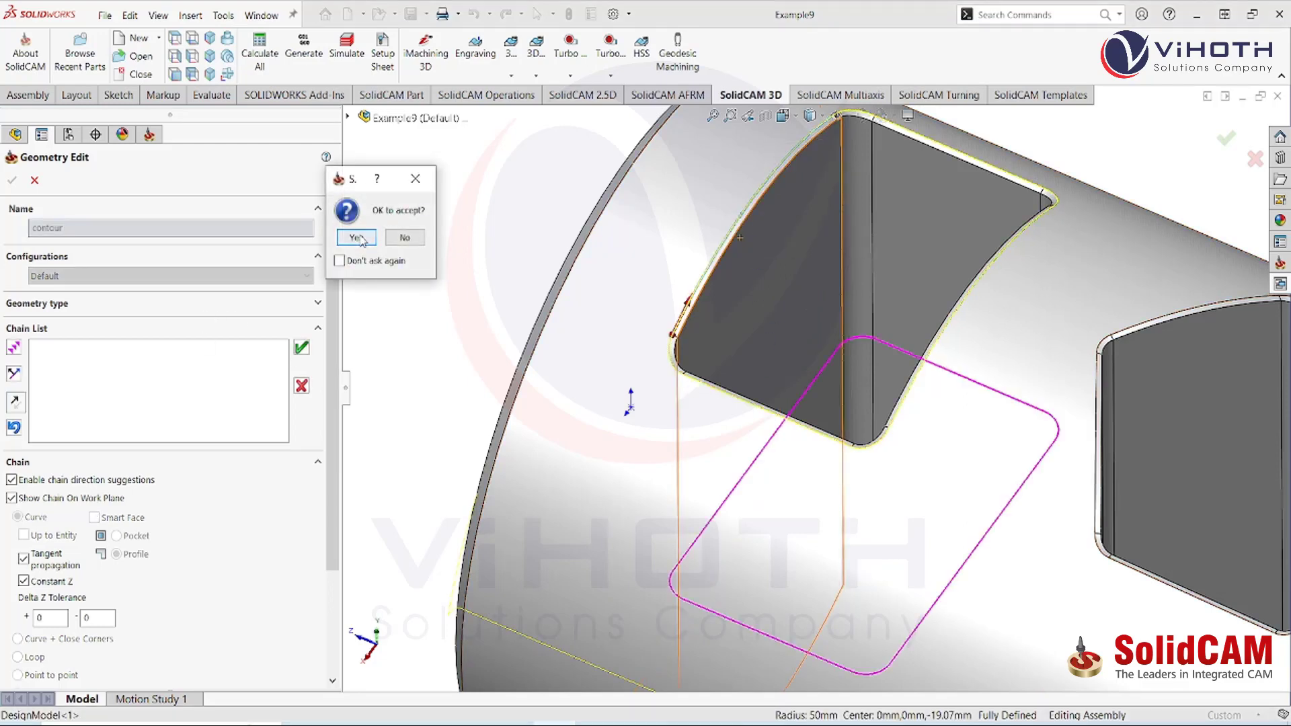
{"action": "left_click", "coordinate": [356, 237]}
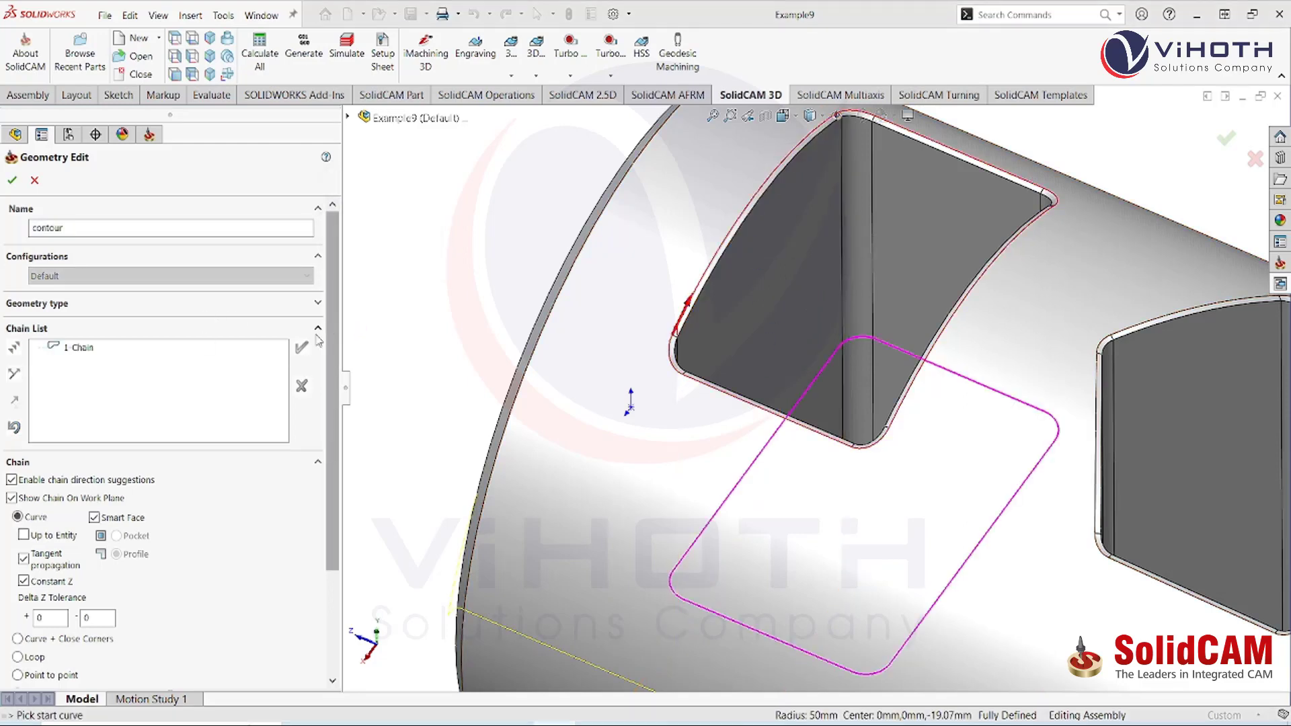
Add the outer chamfer edges of the hexagonal and circular pockets as chains and confirm the drive boundary geometry
{"action": "left_click", "coordinate": [1097, 380]}
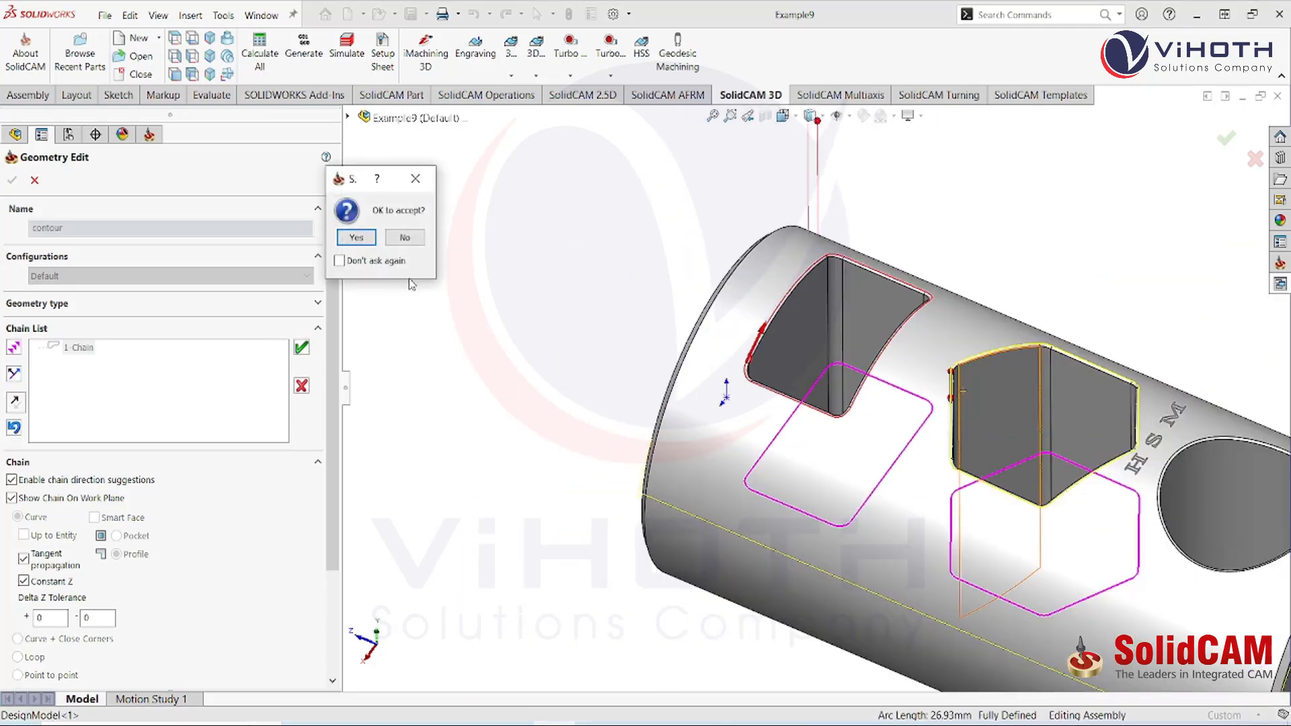
{"action": "left_click", "coordinate": [356, 237]}
{"action": "scroll", "coordinate": [1010, 411], "scroll_direction": "up", "scroll_amount": 5}
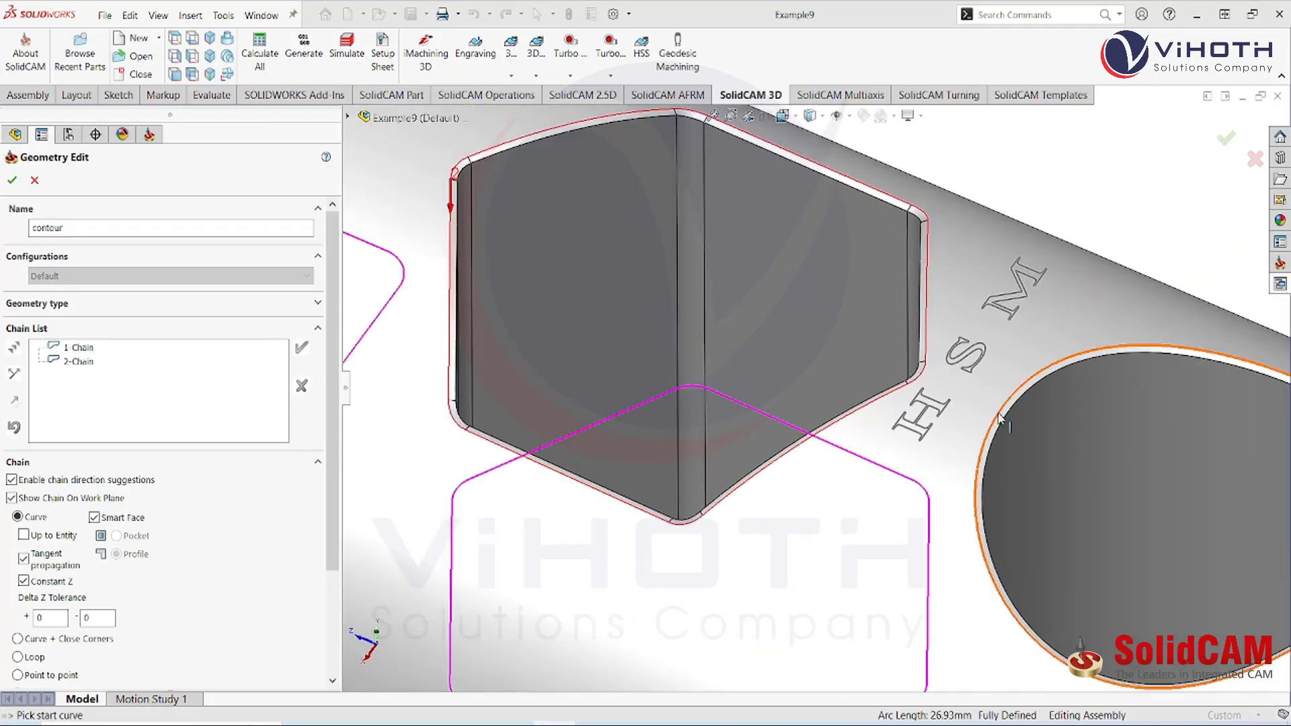
{"action": "left_click", "coordinate": [998, 411]}
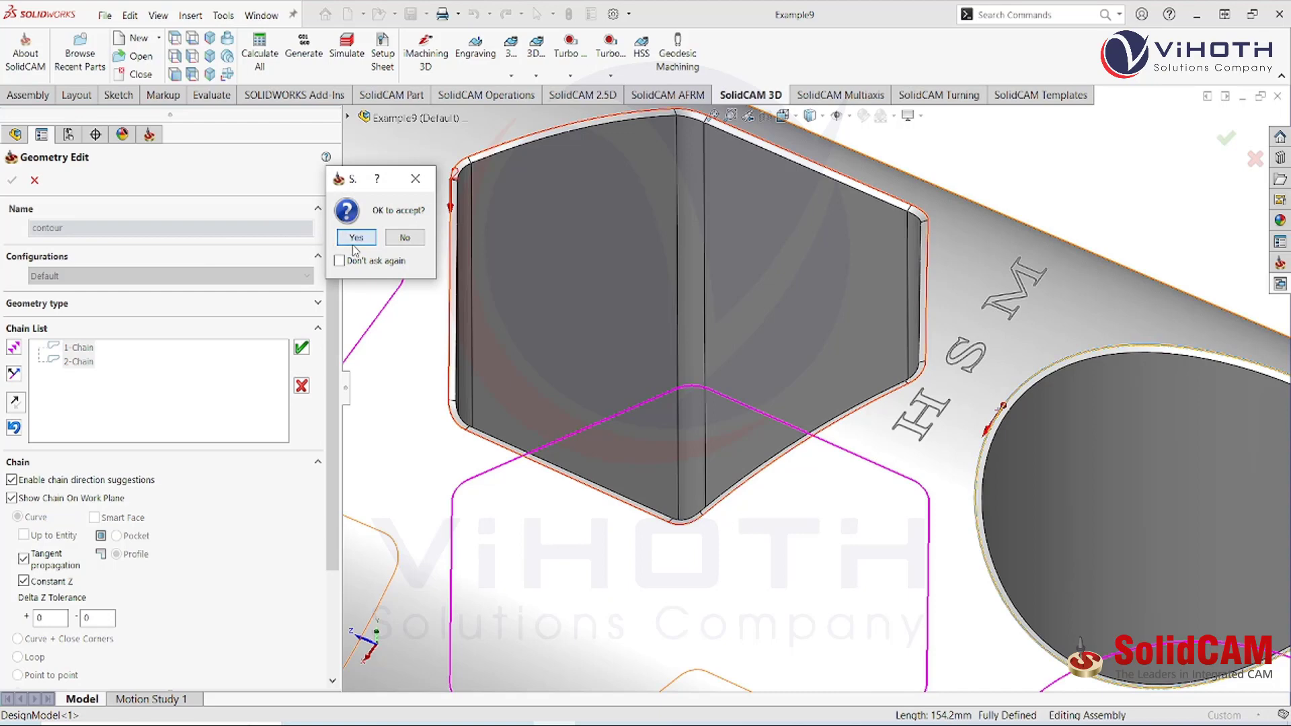
{"action": "left_click", "coordinate": [356, 238]}
{"action": "left_click", "coordinate": [12, 180]}
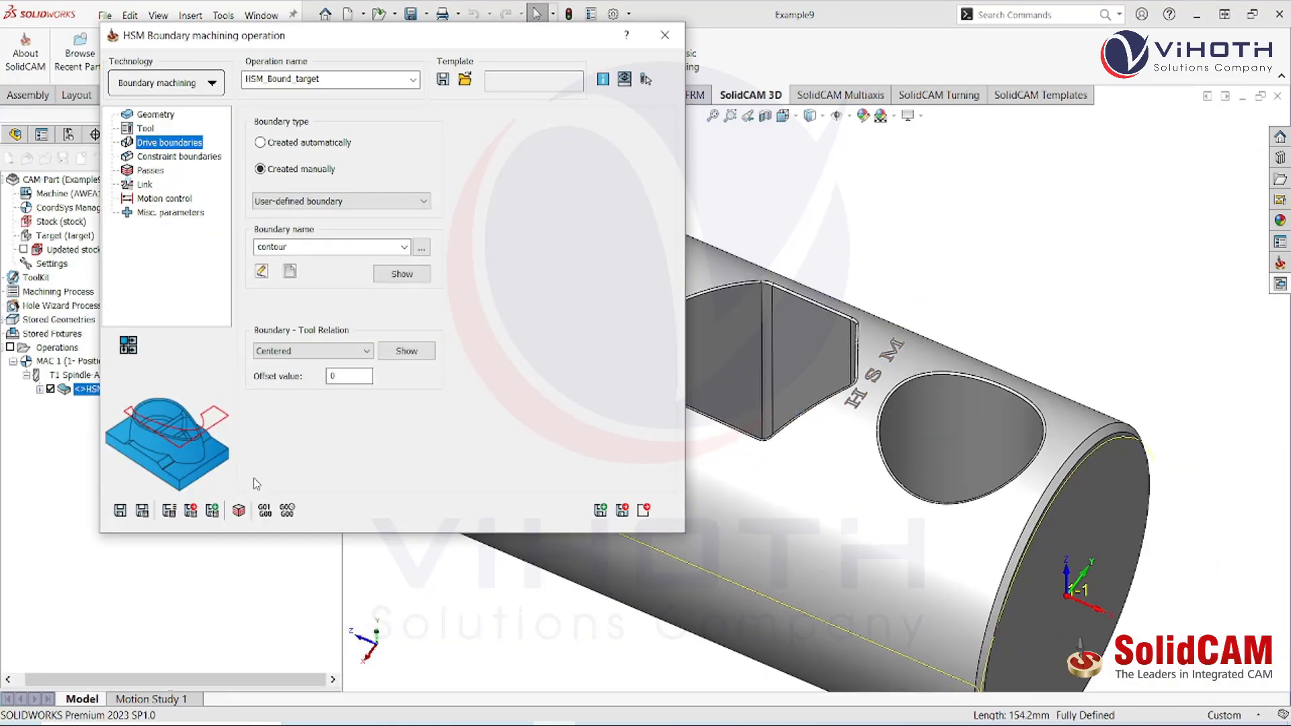
Save and recalculate the operation with the user-defined drive boundary, accepting the depth below the CoordSys lower level
{"action": "left_click", "coordinate": [144, 511]}
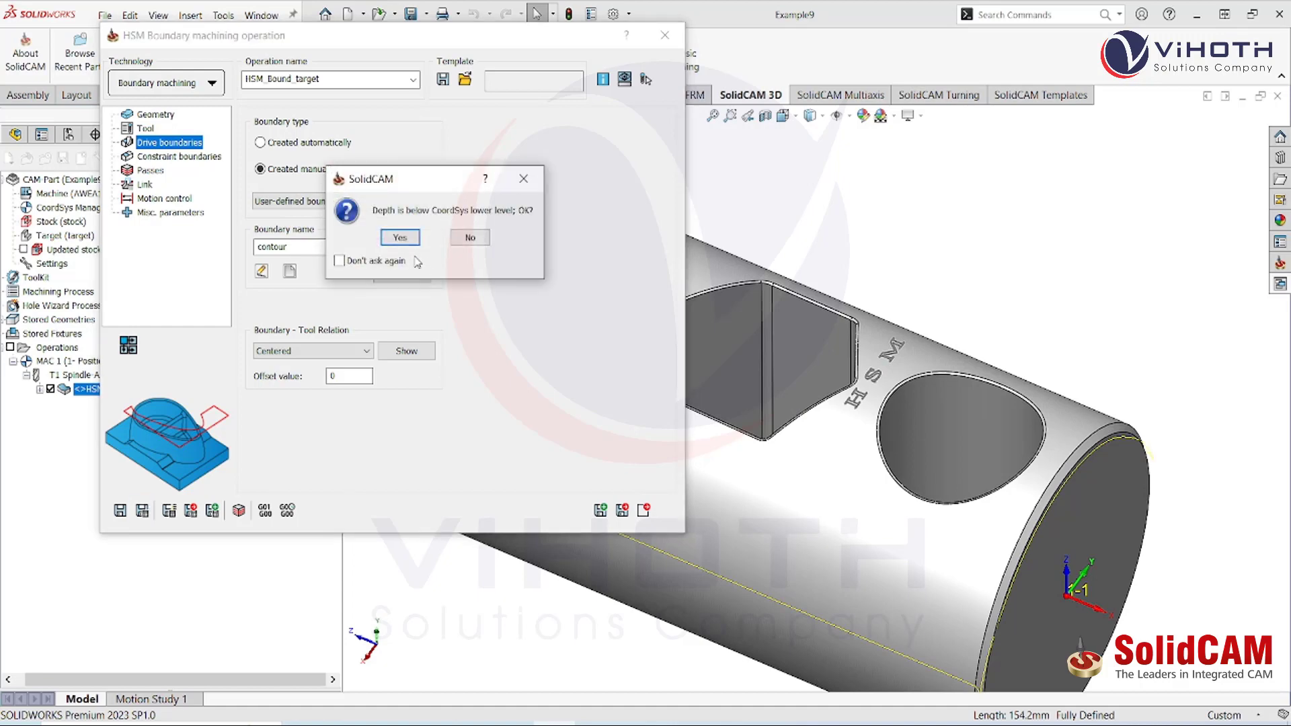
{"action": "left_click", "coordinate": [401, 238]}
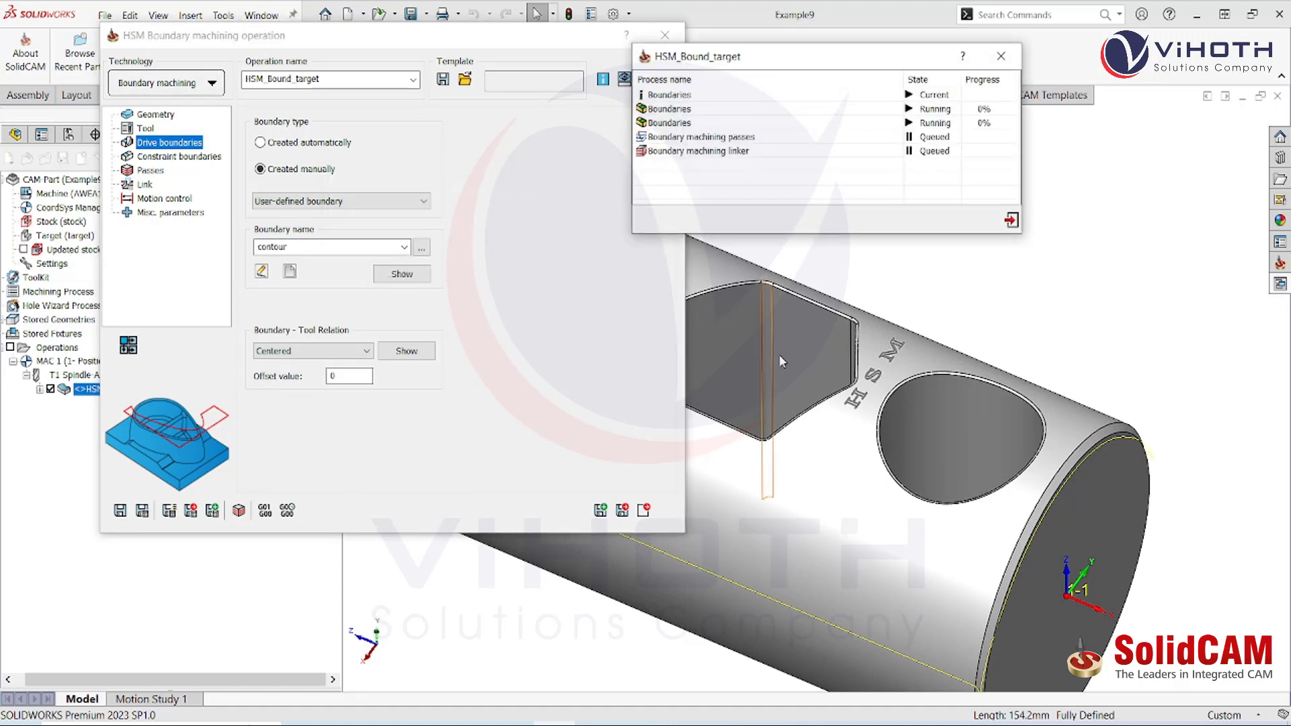
{"action": "middle_click_drag", "start_coordinate": [778, 354], "coordinate": [1000, 428], "text": "ctrl"}
{"action": "mouse_move", "coordinate": [908, 398]}
{"action": "middle_mouse_down"}
{"action": "mouse_move", "coordinate": [891, 443]}
{"action": "mouse_move", "coordinate": [910, 399]}
{"action": "middle_mouse_up"}
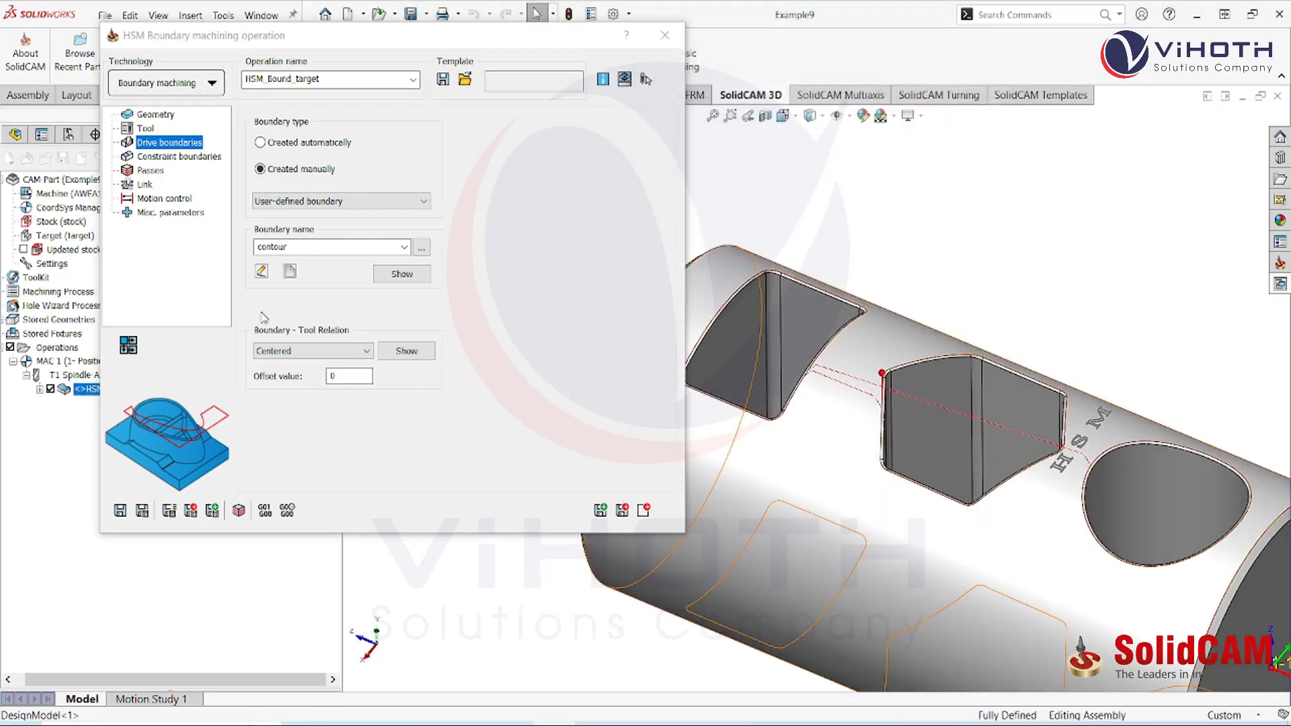
Simulate the recalculated toolpath in SolidVerify without crash checking, inspect the tool position at the hexagonal pocket's edge, and exit the simulation
{"action": "left_click", "coordinate": [151, 157]}
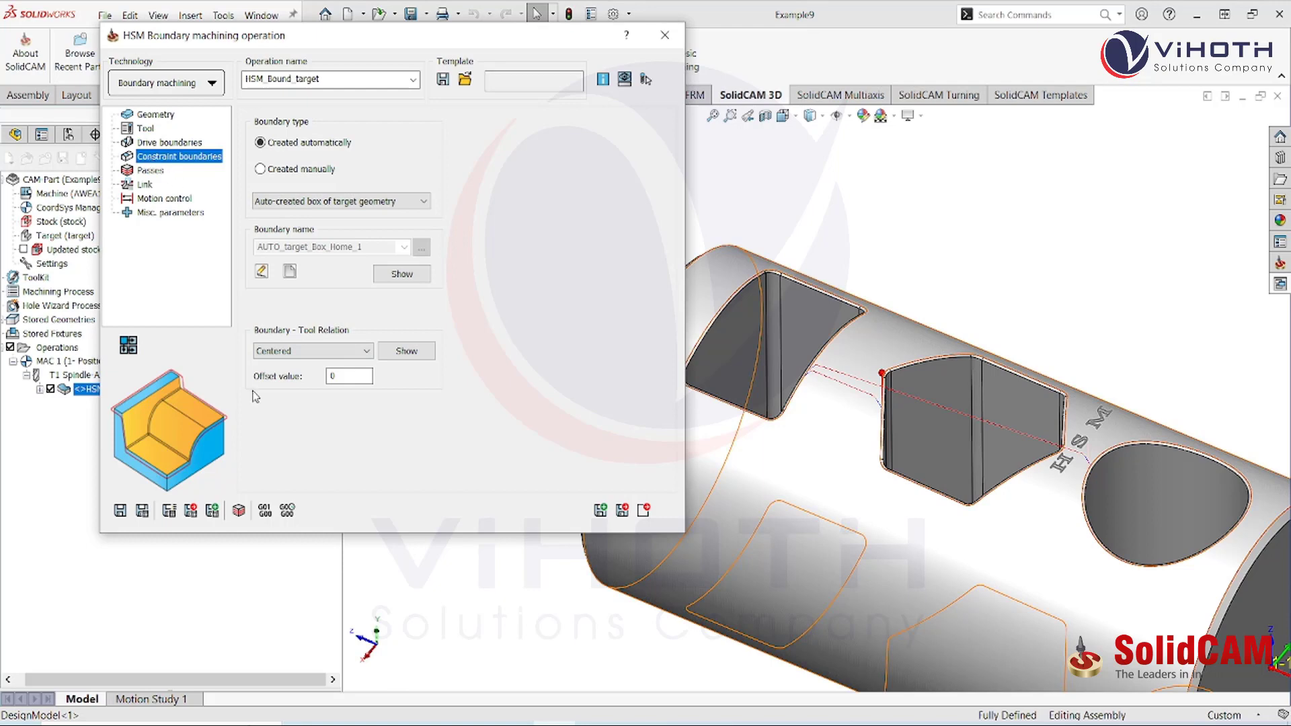
{"action": "left_click", "coordinate": [240, 512]}
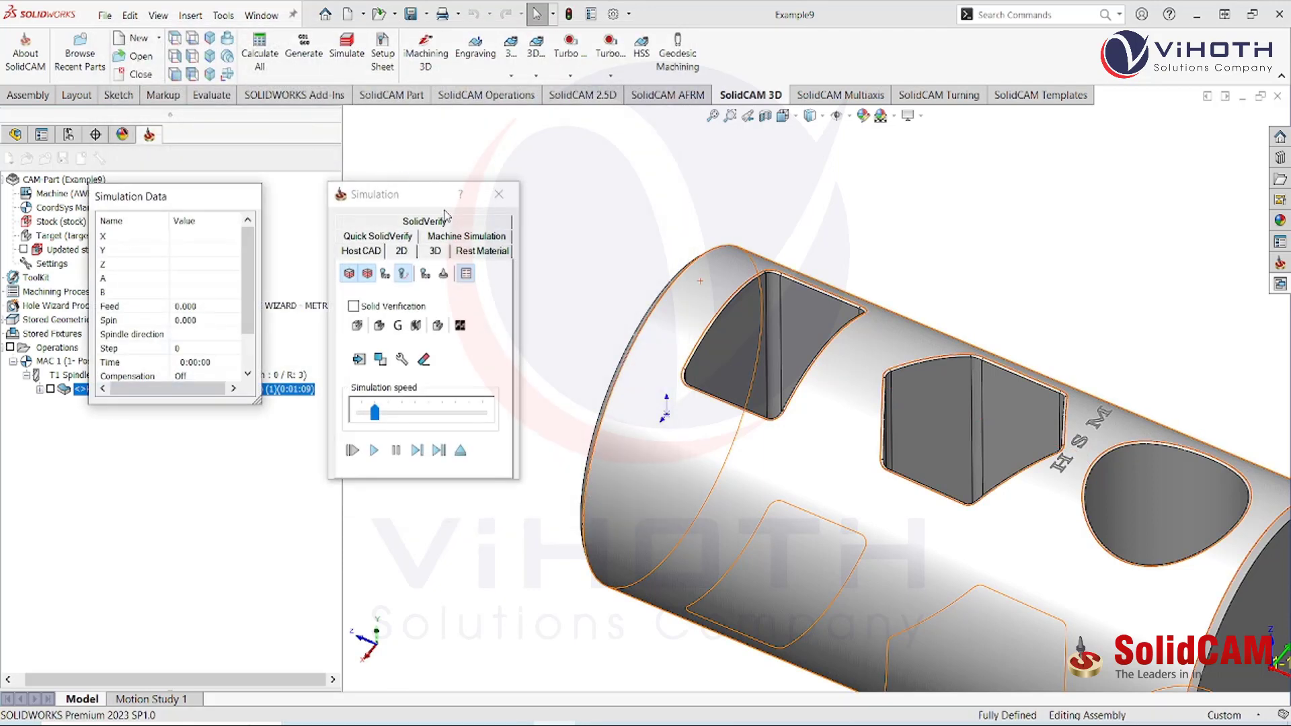
{"action": "left_click", "coordinate": [441, 233]}
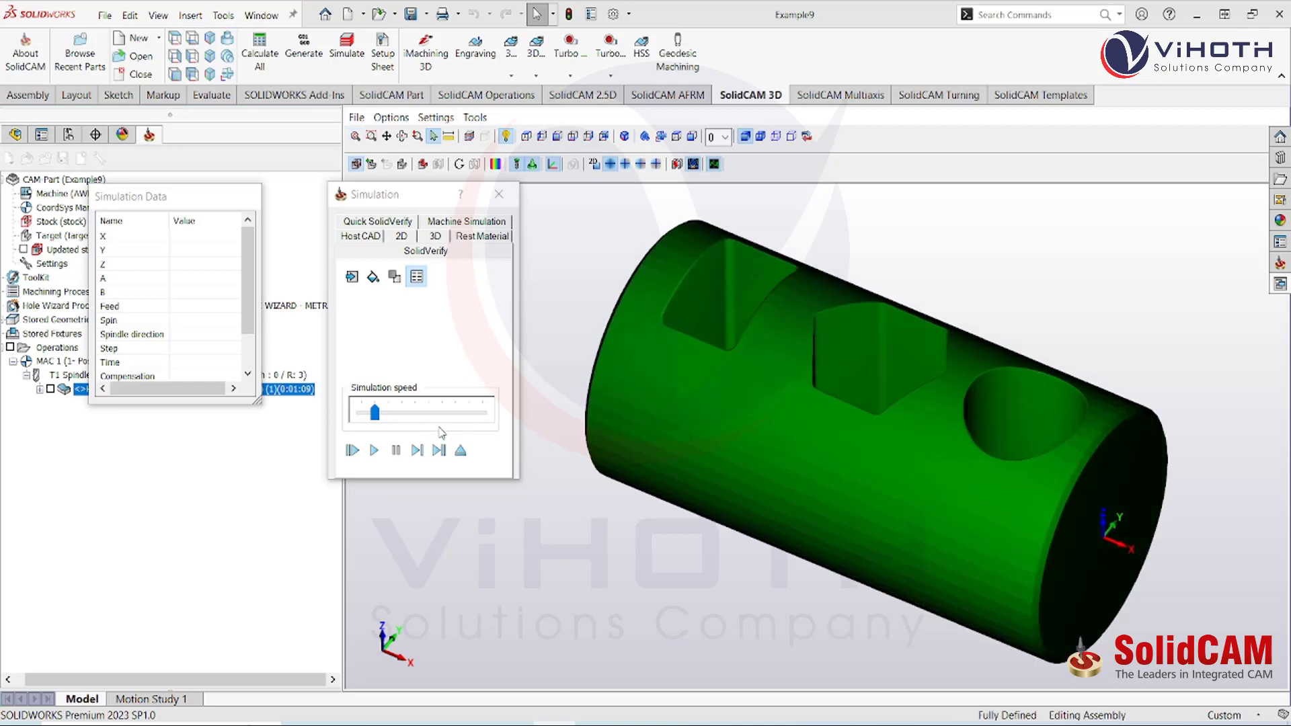
{"action": "left_click", "coordinate": [373, 450]}
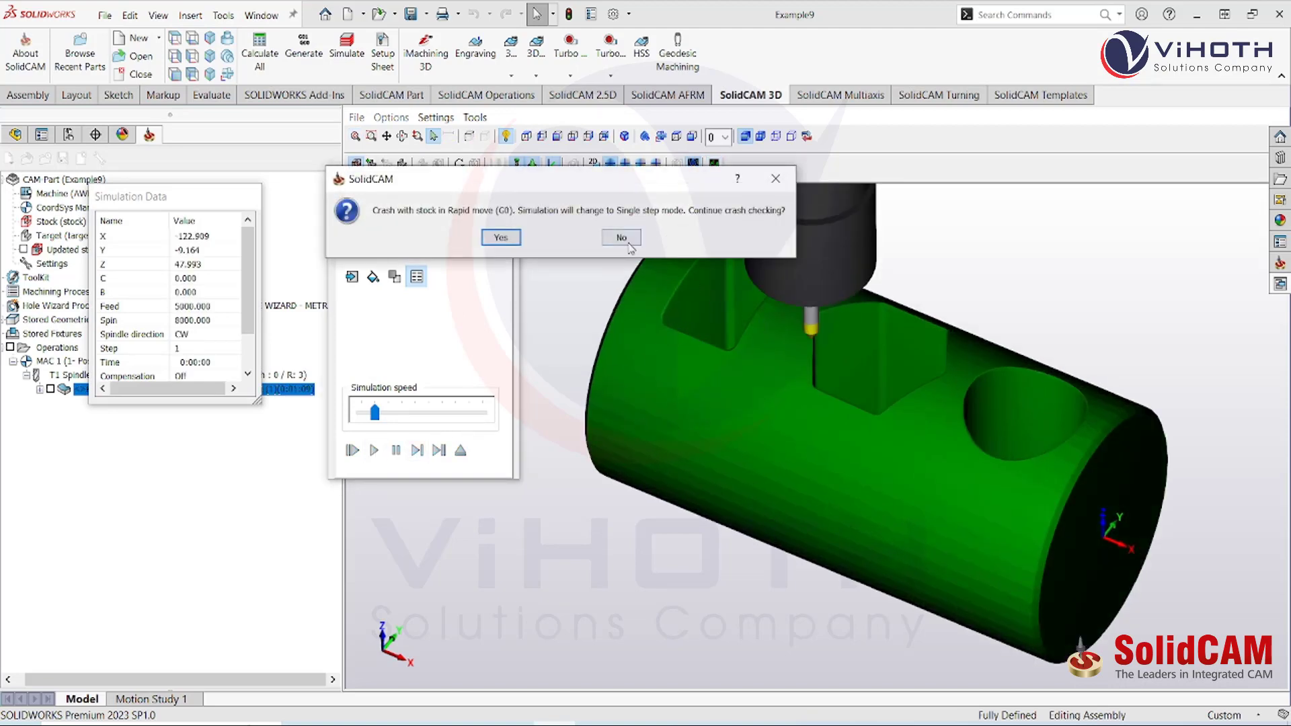
{"action": "left_click", "coordinate": [622, 239]}
{"action": "scroll", "coordinate": [792, 346], "scroll_direction": "up", "scroll_amount": 6}
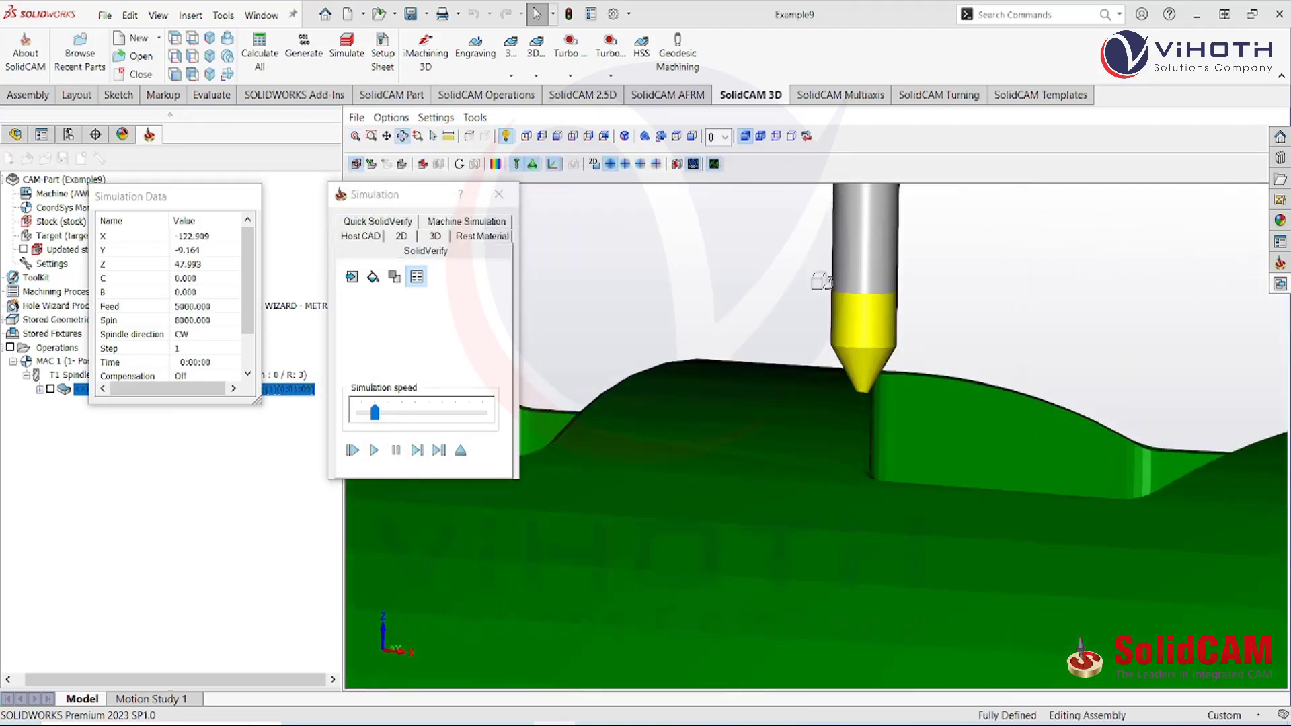
{"action": "left_click", "coordinate": [461, 455]}
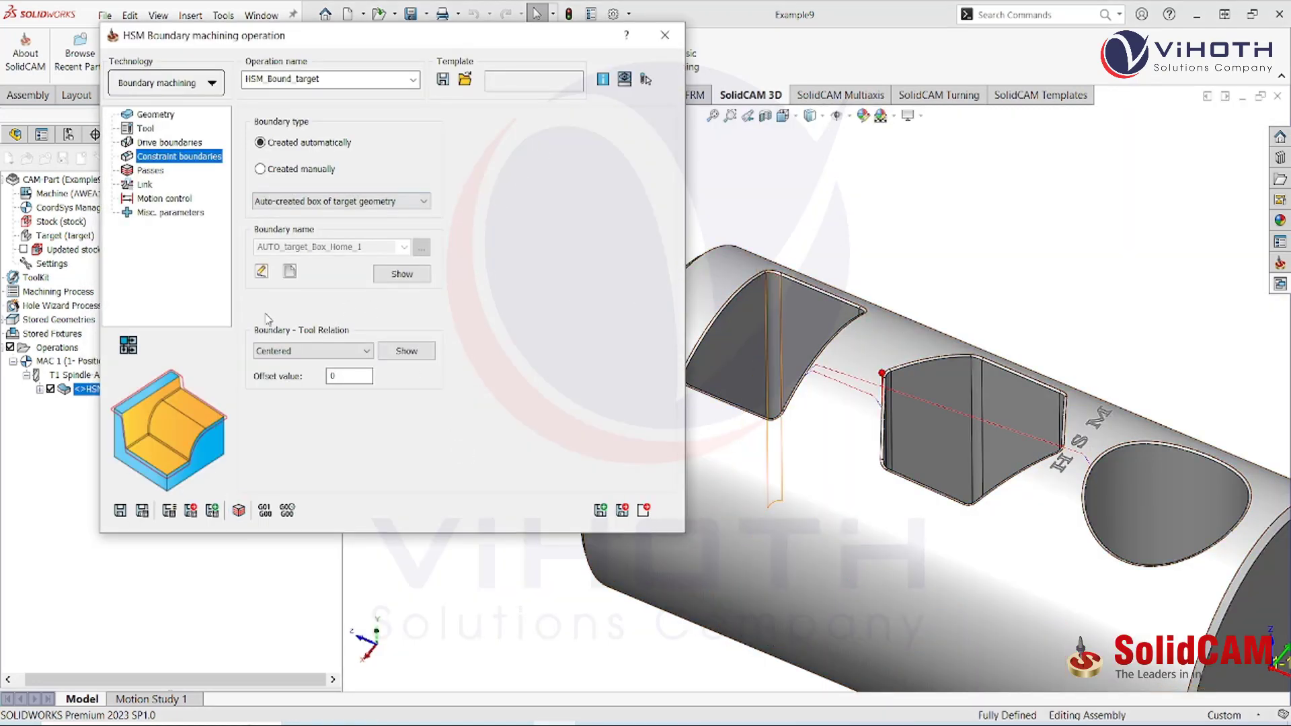
{"action": "left_click", "coordinate": [297, 352]}
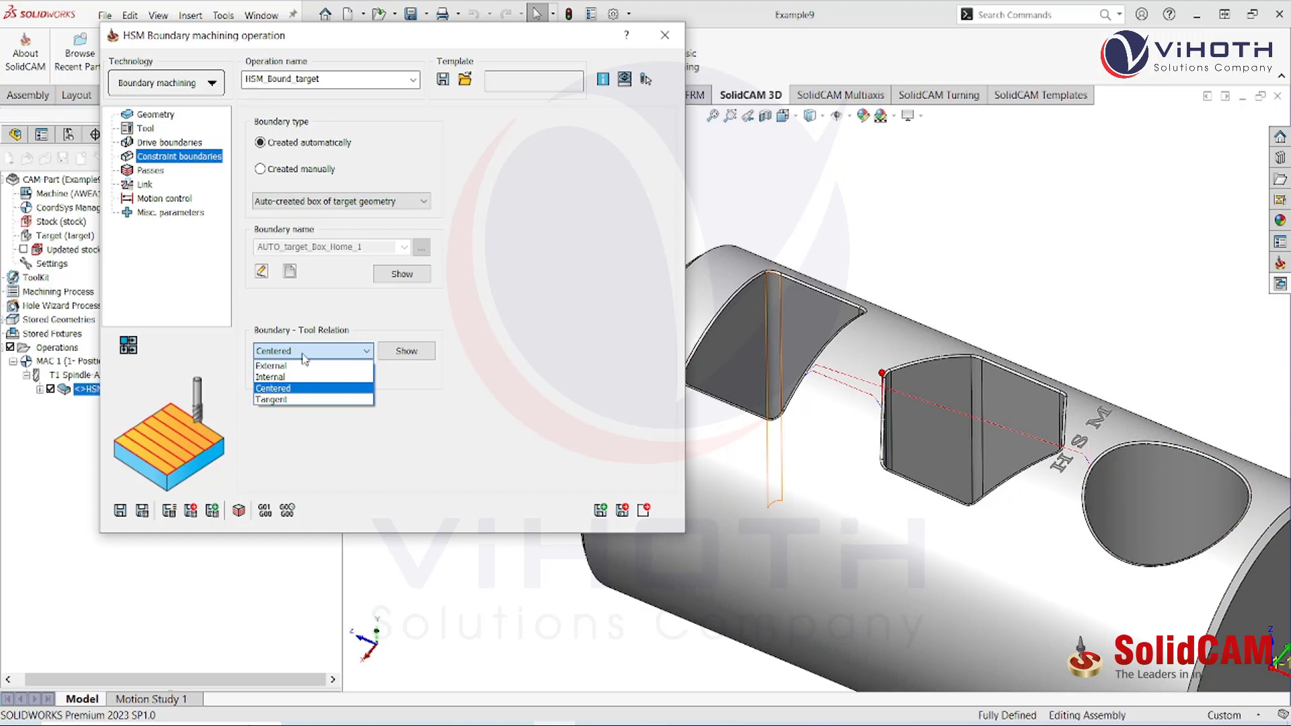
{"action": "left_click", "coordinate": [303, 355]}
Create a new user-defined drive boundary geometry, contour1, and chain the inner chamfer edge of the rectangular pocket
{"action": "left_click", "coordinate": [146, 143]}
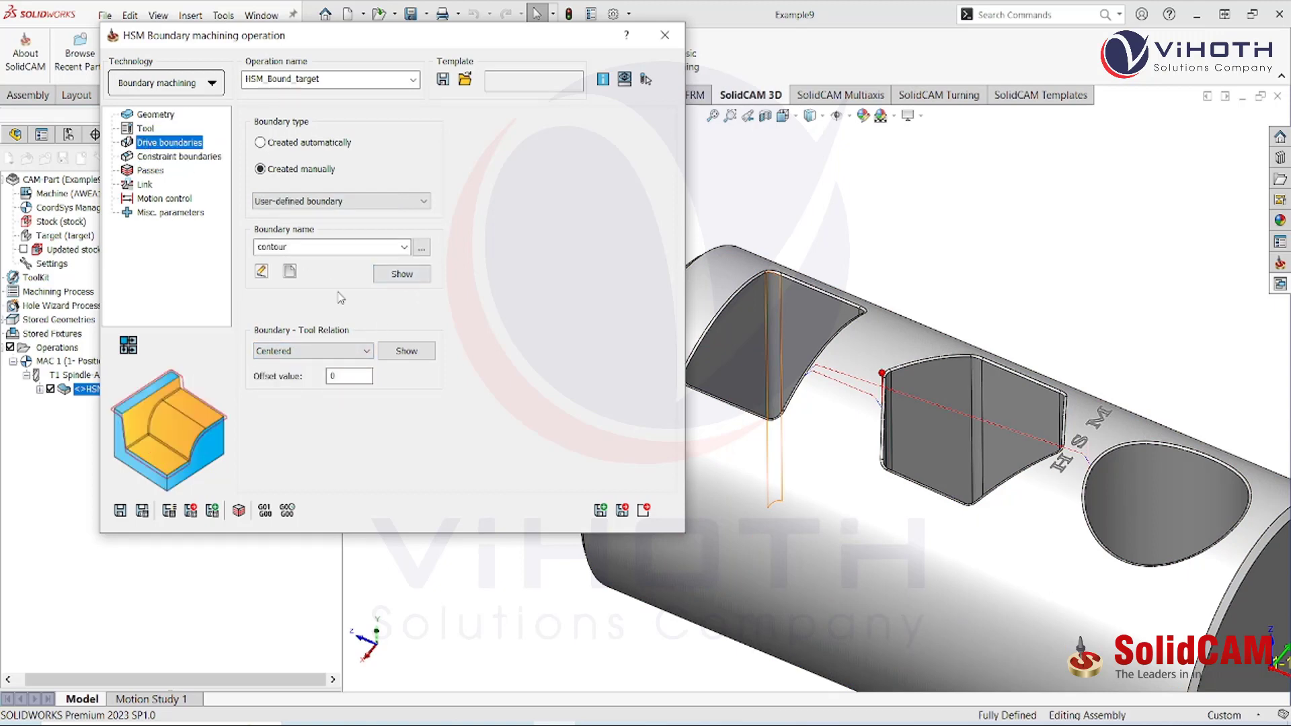
{"action": "left_click", "coordinate": [291, 272]}
{"action": "scroll", "coordinate": [716, 334], "scroll_direction": "down", "scroll_amount": 5}
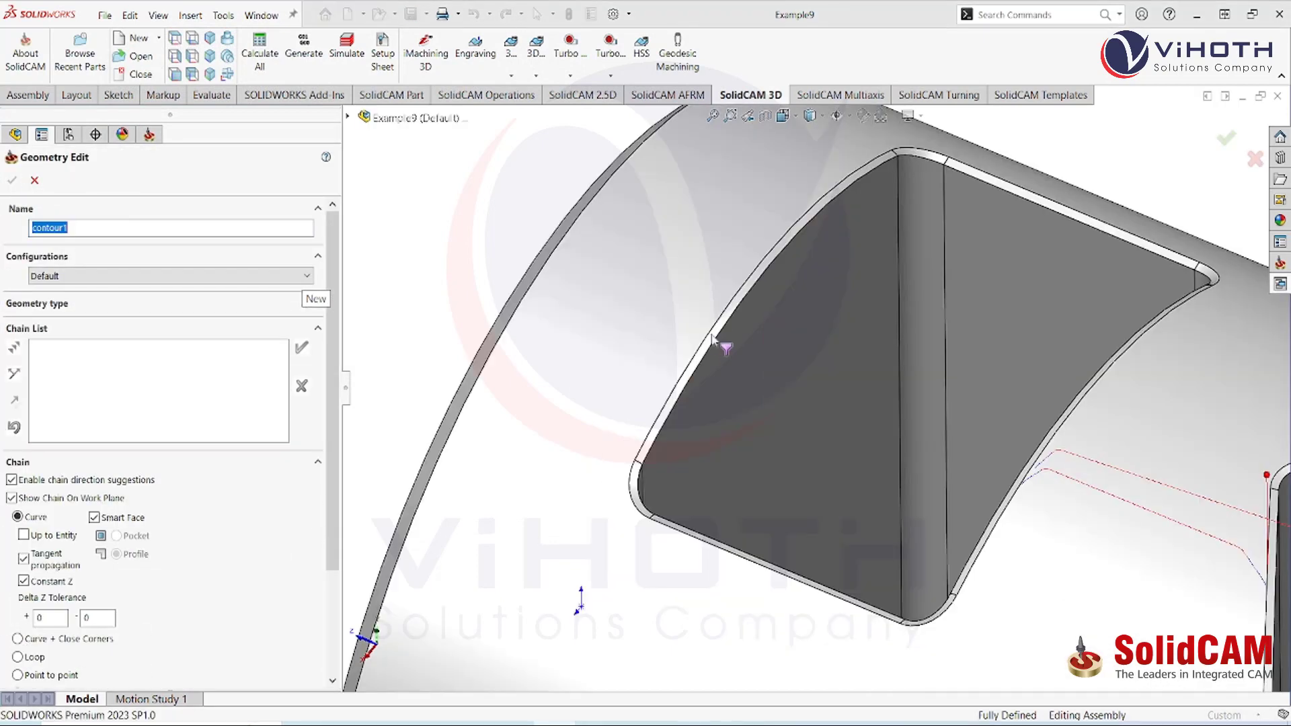
{"action": "left_click", "coordinate": [711, 347]}
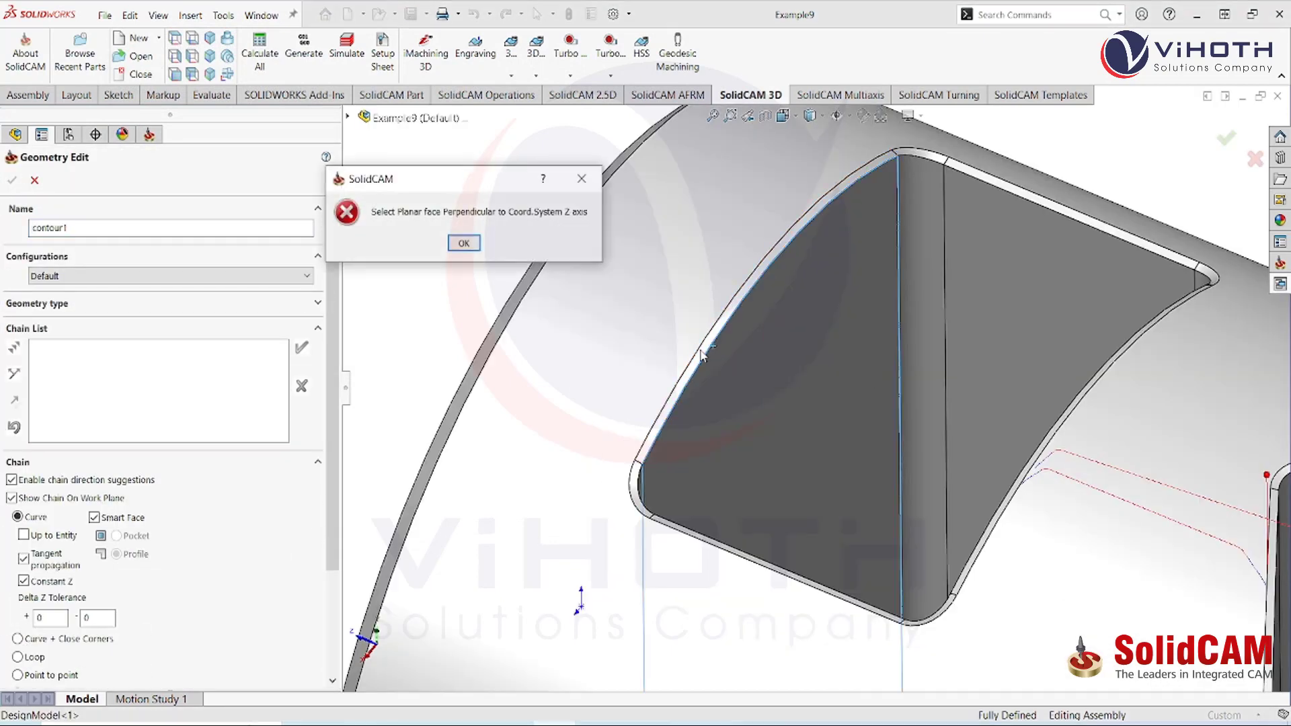
{"action": "left_click", "coordinate": [463, 242]}
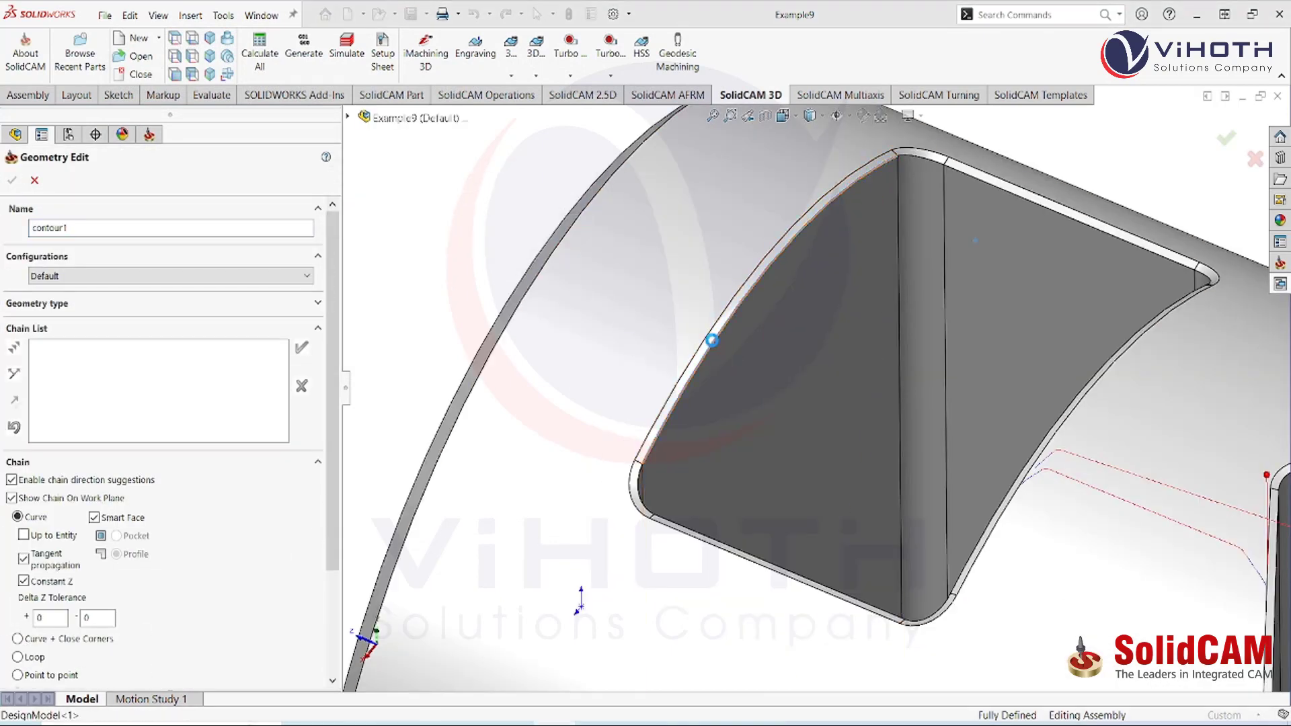
{"action": "left_click", "coordinate": [950, 372]}
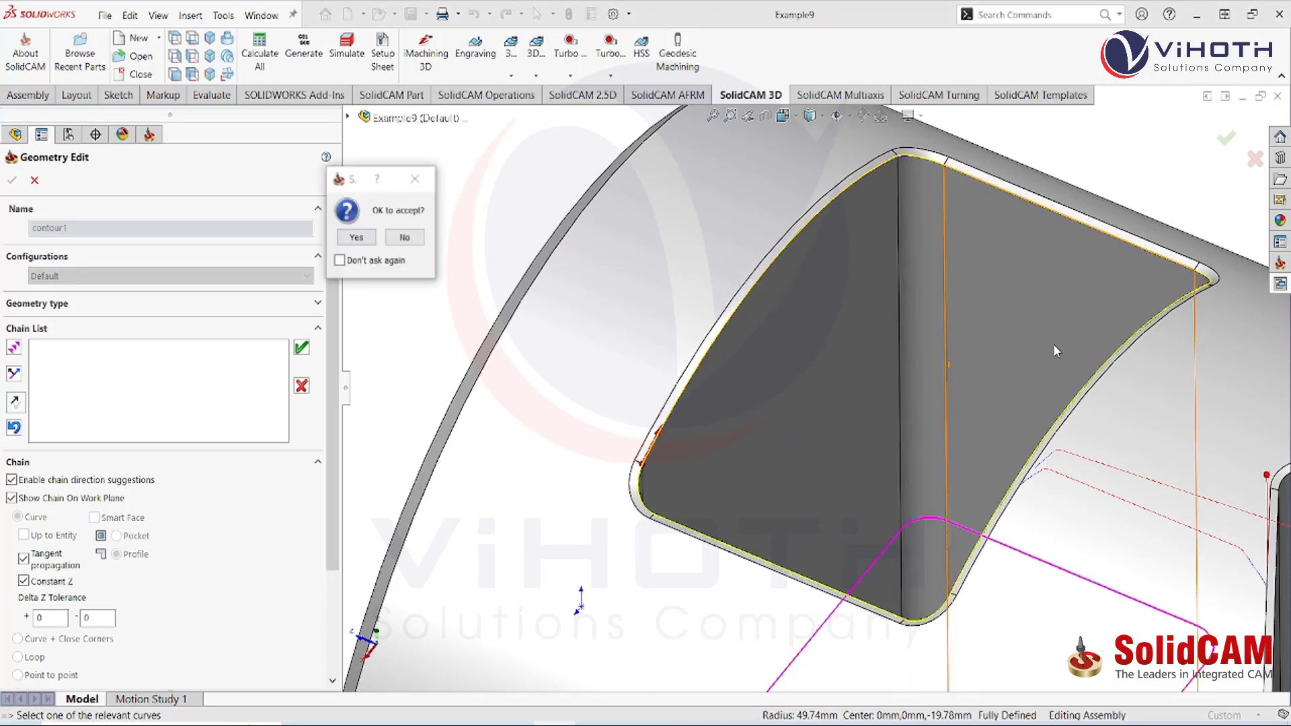
{"action": "left_click", "coordinate": [359, 237]}
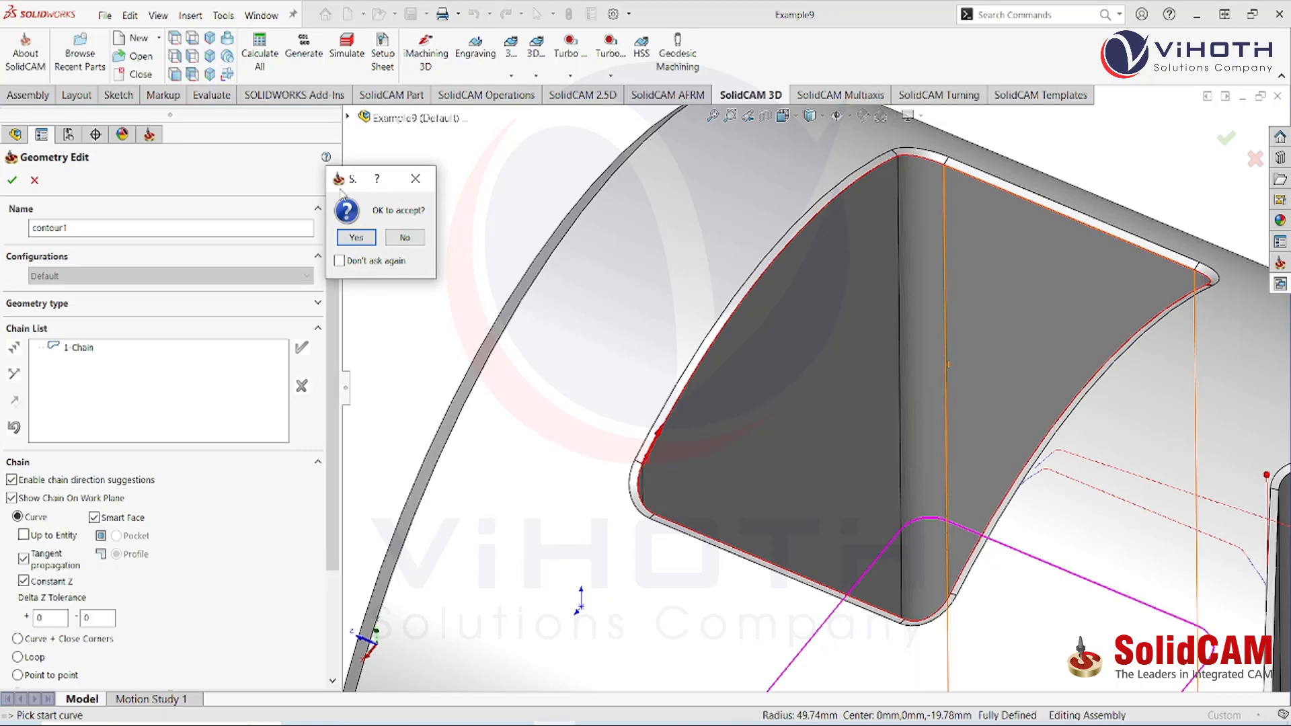
{"action": "left_click", "coordinate": [357, 238]}
Add the inner chamfer edges of the hexagonal and circular pockets as chains and confirm the contour1 geometry
{"action": "scroll", "coordinate": [843, 430], "scroll_direction": "up", "scroll_amount": 3}
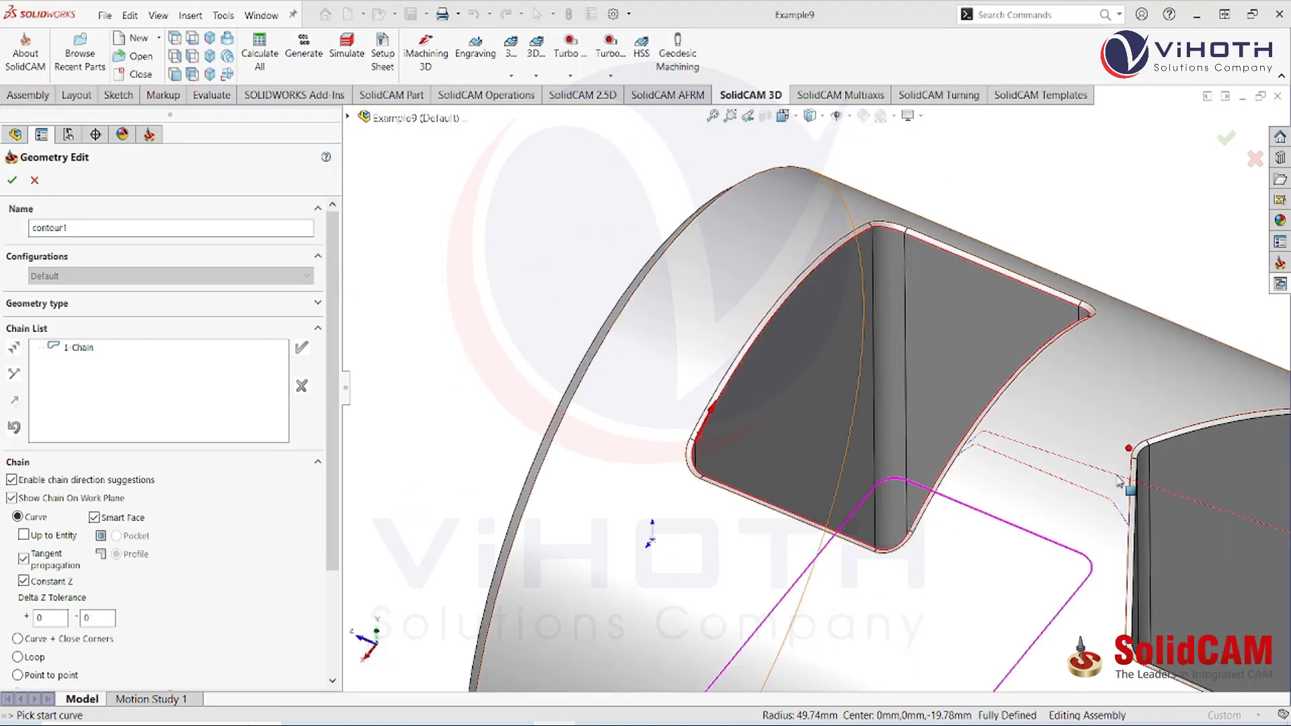
{"action": "left_click", "coordinate": [1163, 443]}
{"action": "scroll", "coordinate": [1173, 484], "scroll_direction": "up", "scroll_amount": 3}
{"action": "left_click", "coordinate": [1181, 528]}
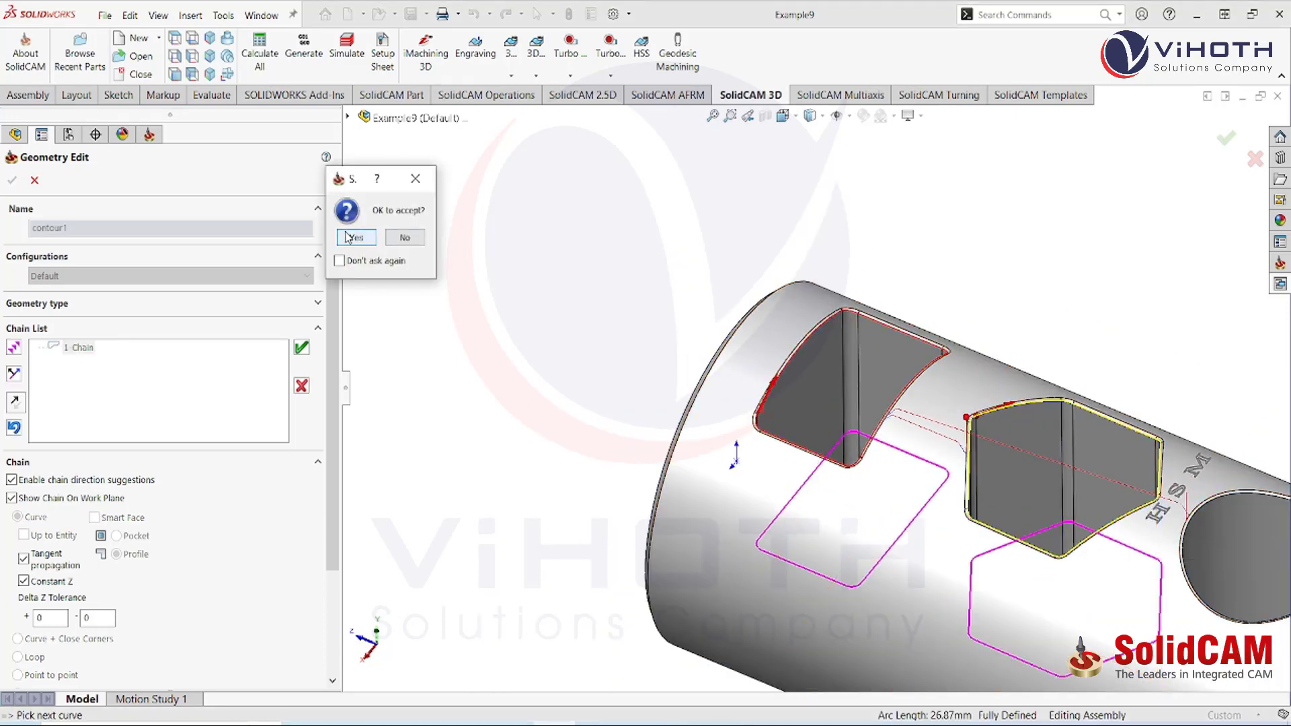
{"action": "left_click", "coordinate": [347, 237]}
{"action": "middle_click_drag", "start_coordinate": [1121, 521], "coordinate": [761, 463], "text": "ctrl"}
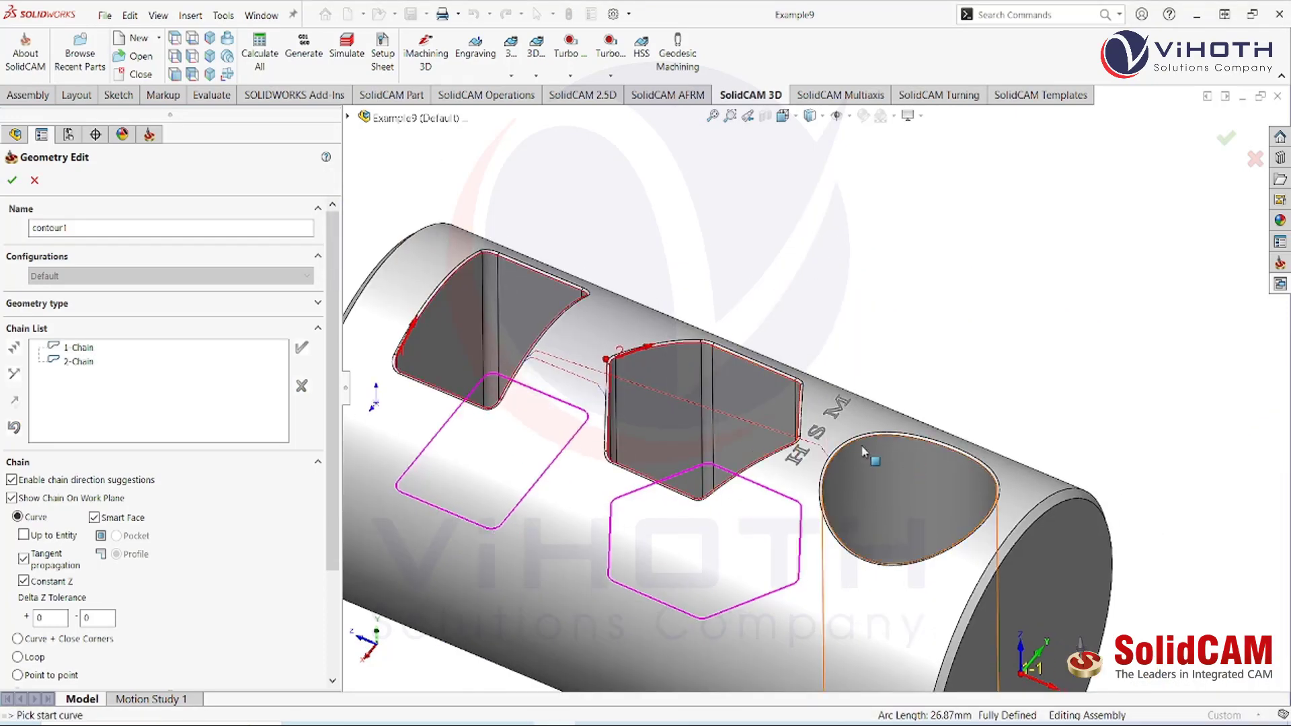
{"action": "scroll", "coordinate": [865, 452], "scroll_direction": "down", "scroll_amount": 5}
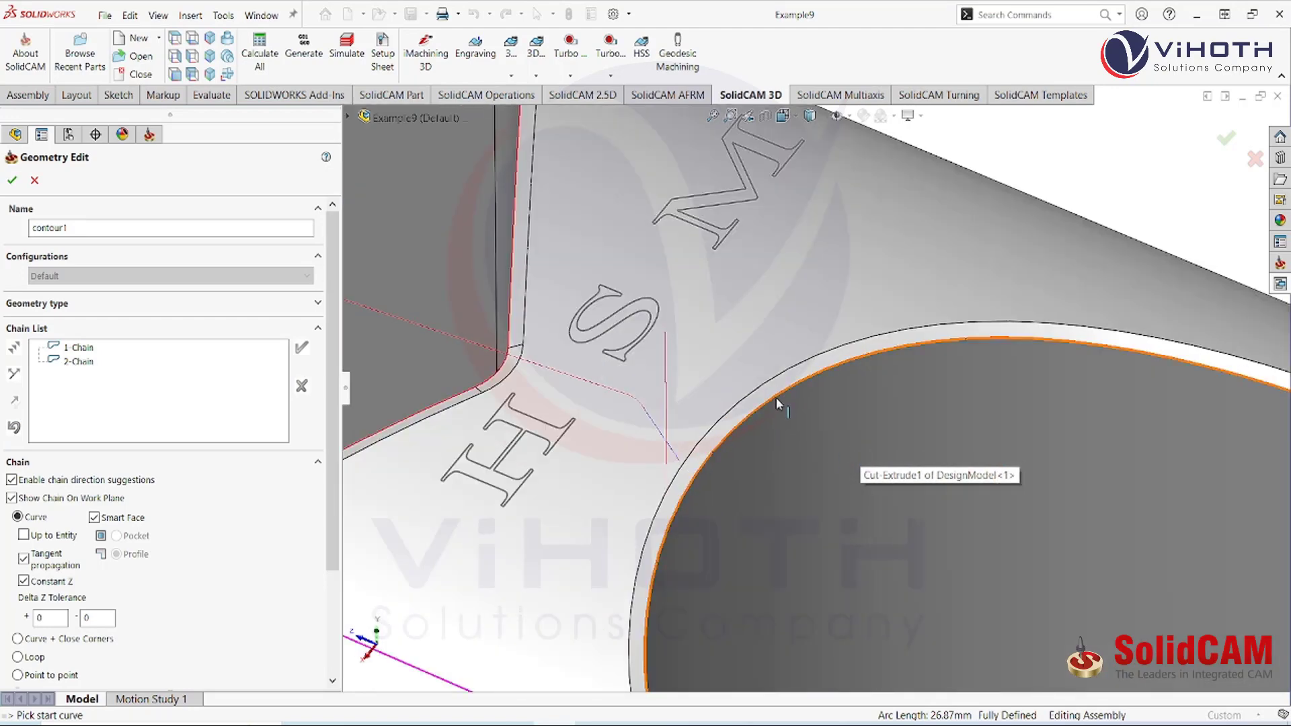
{"action": "left_click", "coordinate": [775, 398]}
{"action": "left_click", "coordinate": [363, 243]}
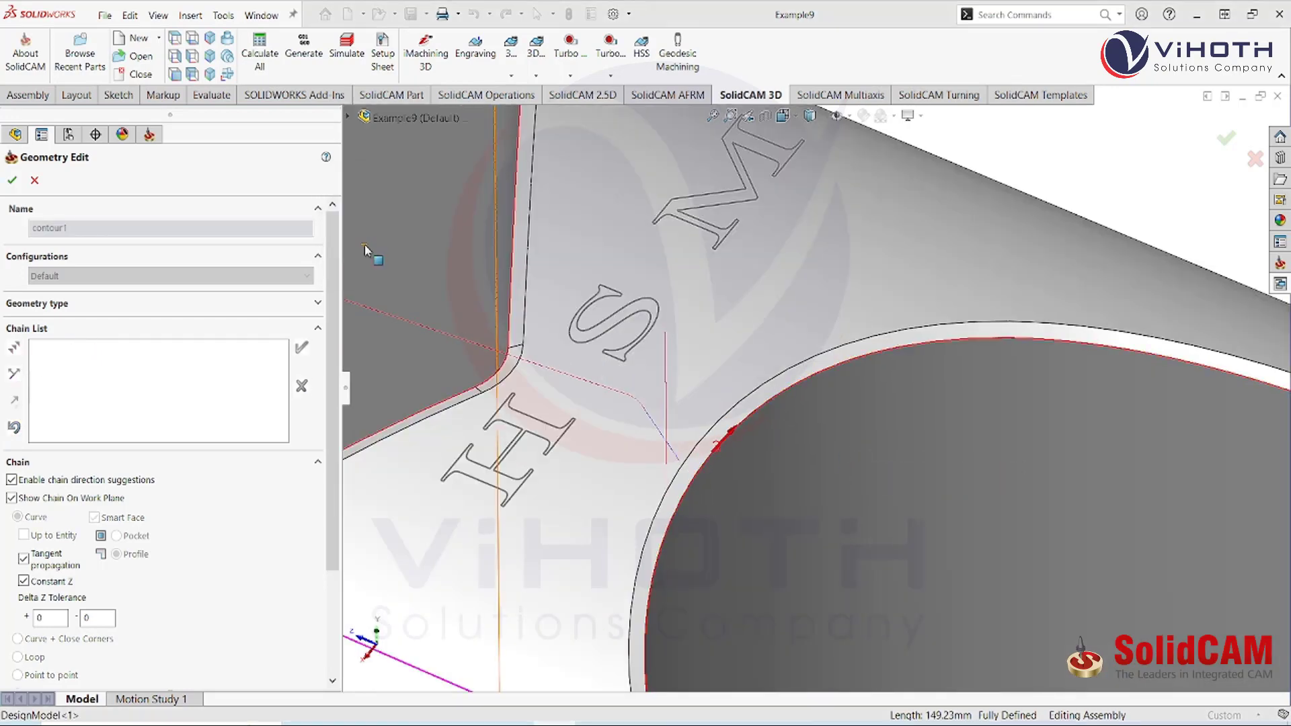
{"action": "left_click", "coordinate": [13, 180]}
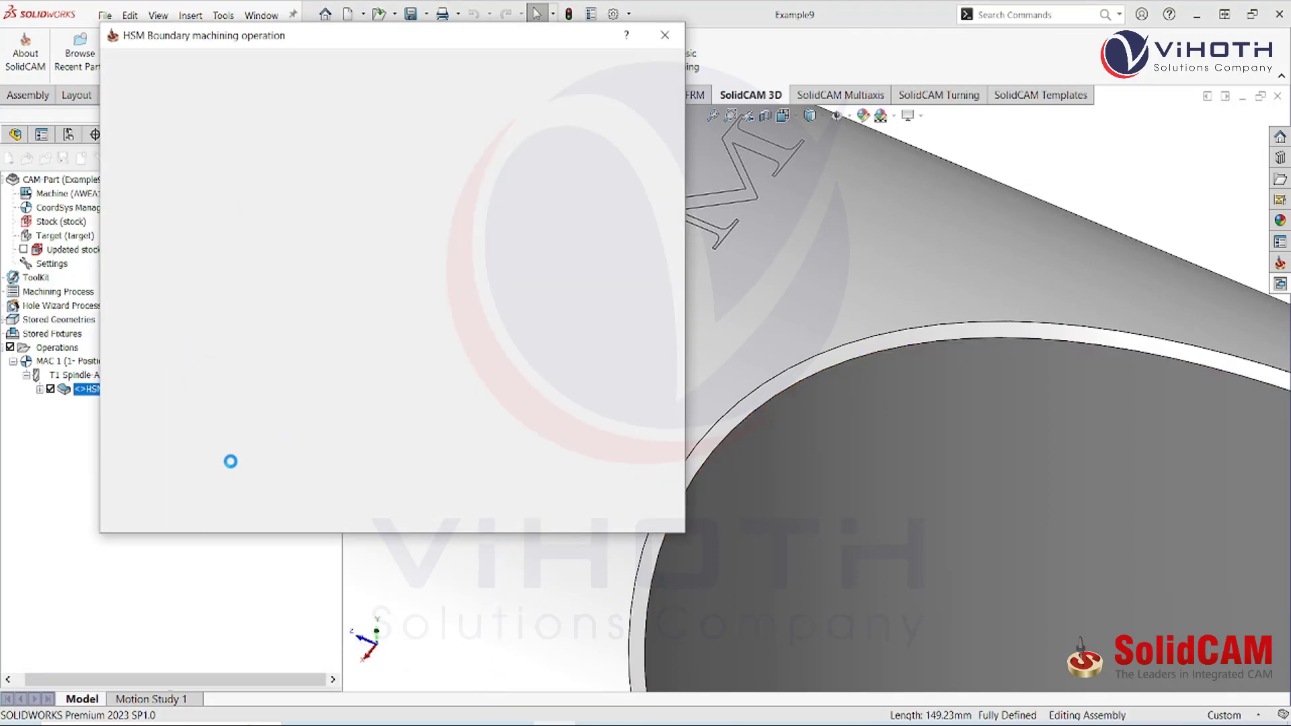
Save and recalculate the operation with the contour1 drive boundary, accepting the depth below the CoordSys lower level
{"action": "left_click", "coordinate": [142, 511]}
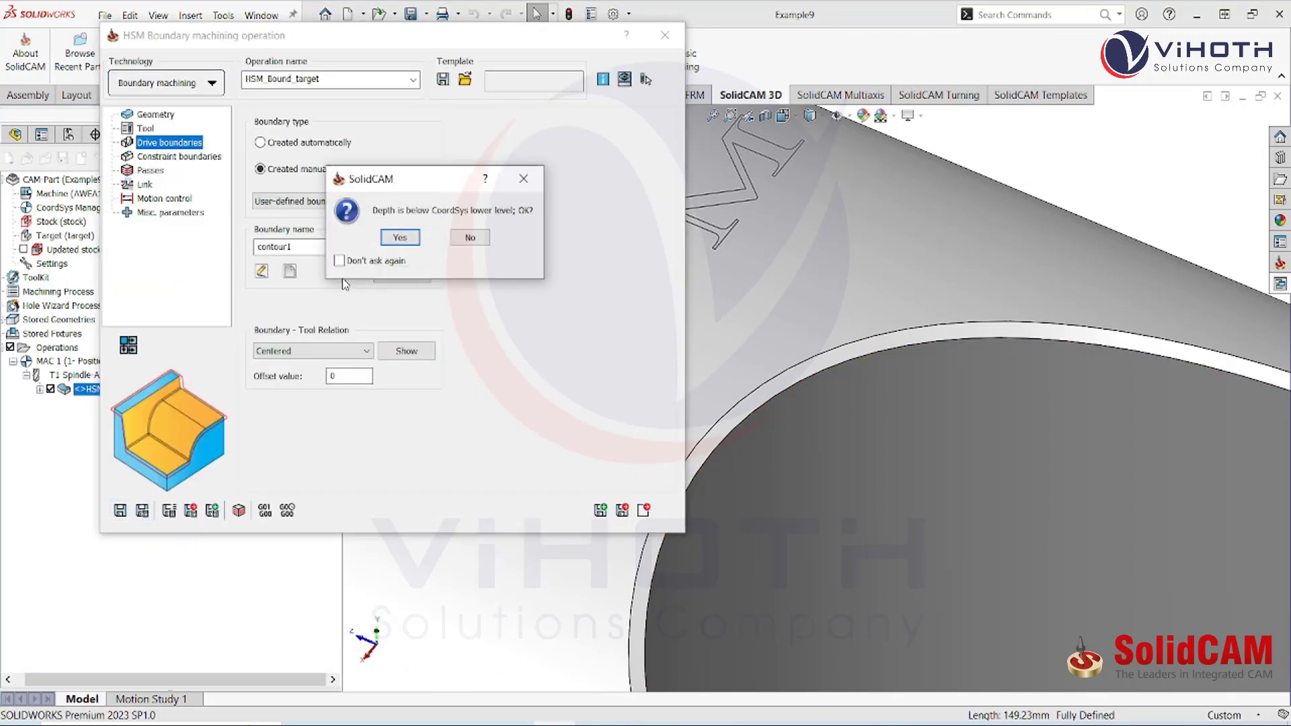
{"action": "left_click", "coordinate": [401, 238]}
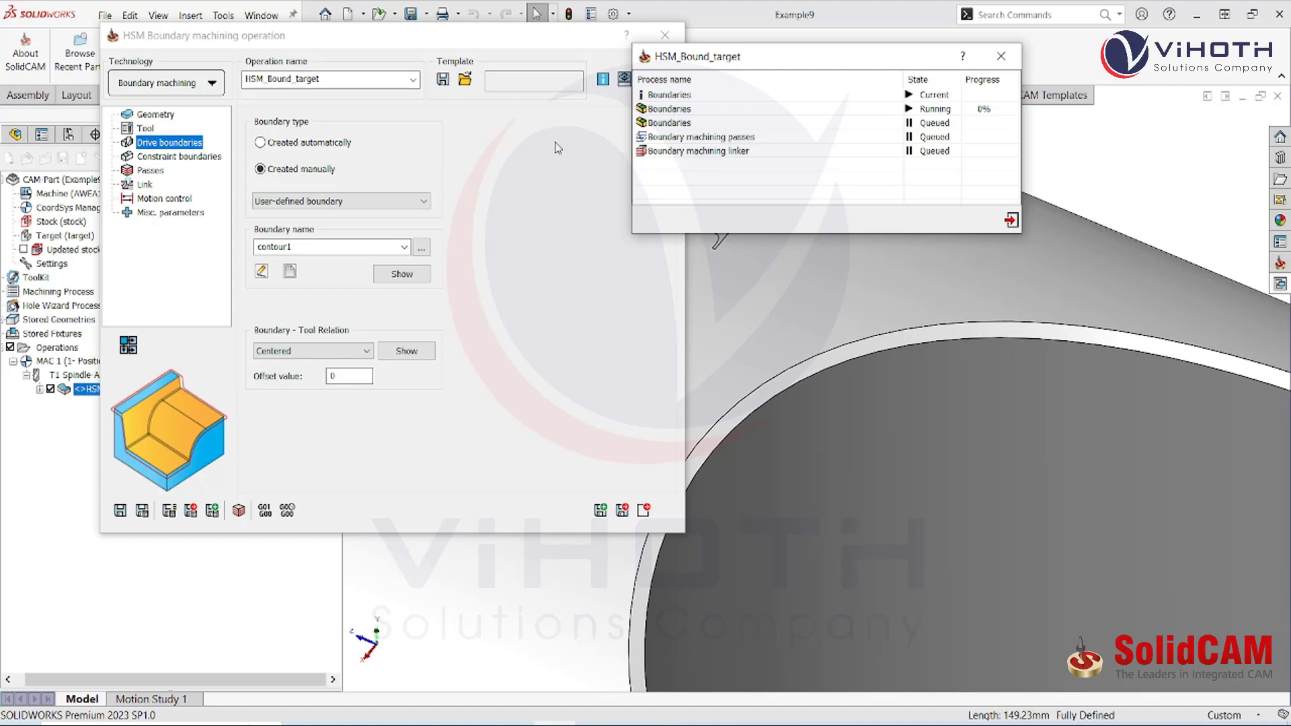
Run the SolidVerify simulation of the contour1 toolpath, watch the tool at the hexagonal pocket up close, and raise the simulation speed
{"action": "left_click", "coordinate": [245, 513]}
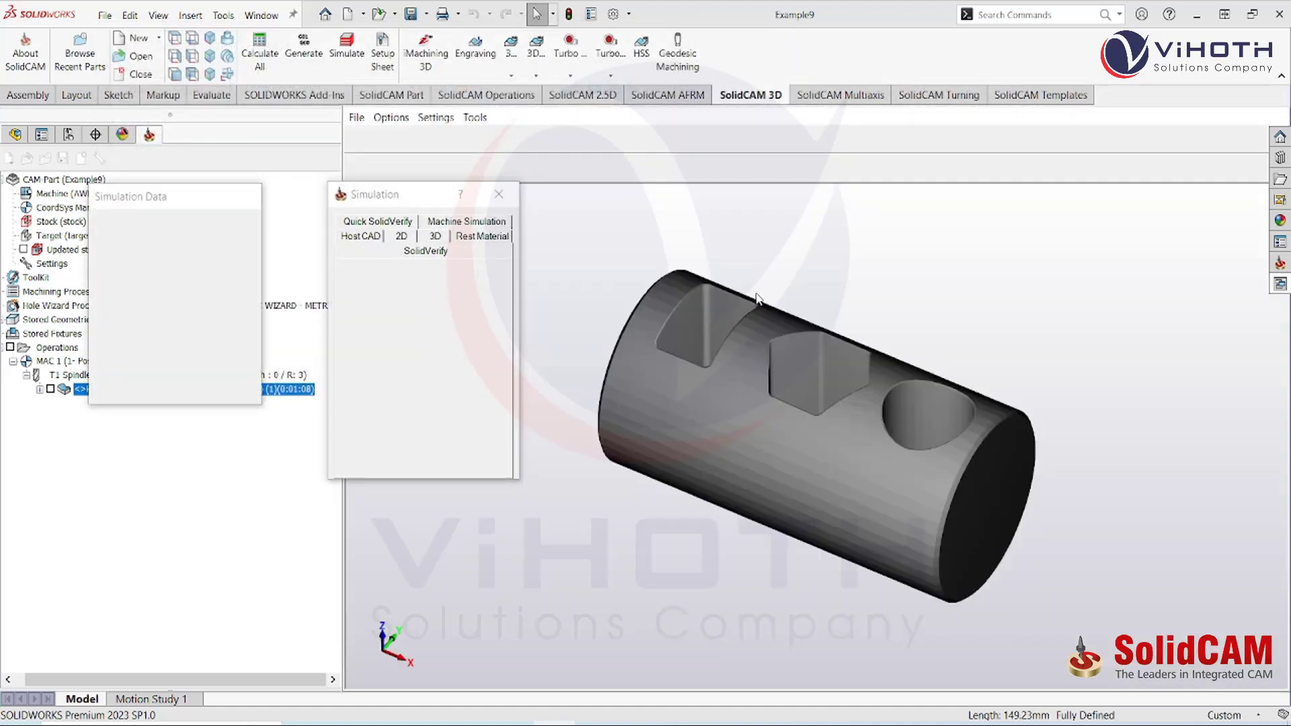
{"action": "left_click", "coordinate": [374, 450]}
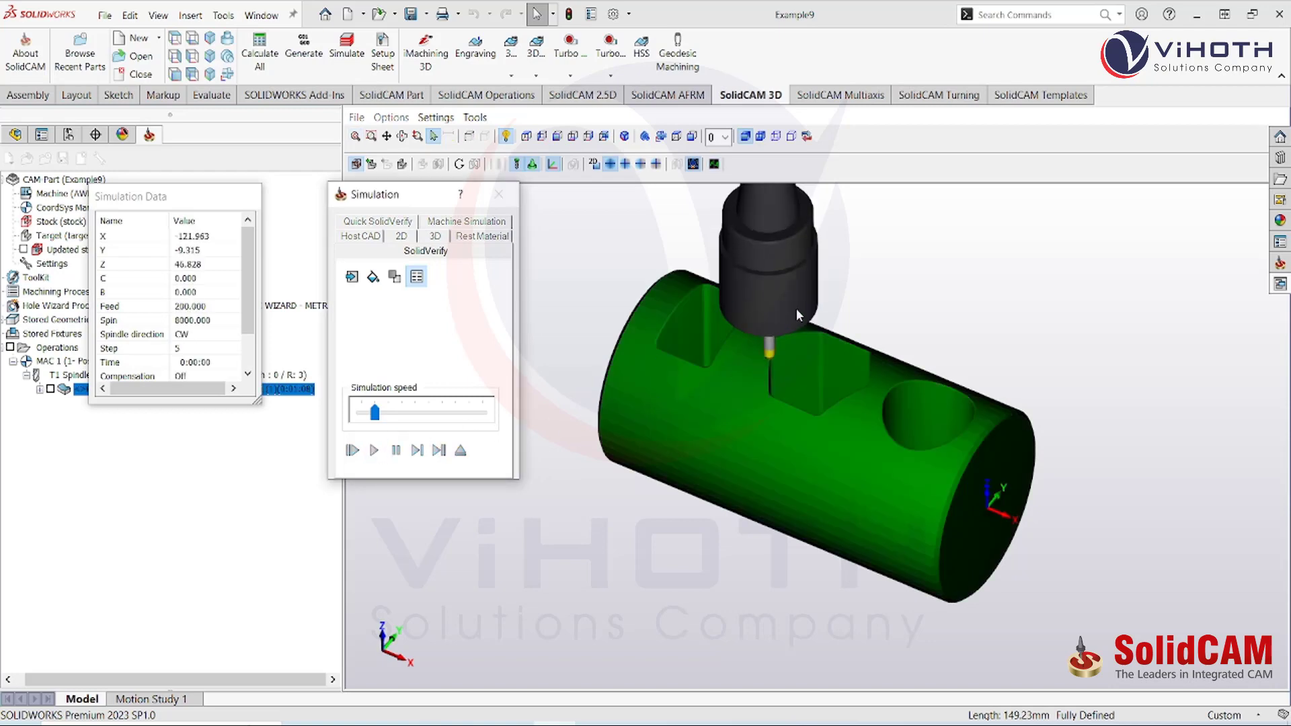
{"action": "scroll", "coordinate": [796, 308], "scroll_direction": "up", "scroll_amount": 5}
{"action": "scroll", "coordinate": [746, 444], "scroll_direction": "up", "scroll_amount": 6}
{"action": "middle_click_drag", "start_coordinate": [741, 445], "coordinate": [671, 445]}
{"action": "scroll", "coordinate": [673, 464], "scroll_direction": "down", "scroll_amount": 6}
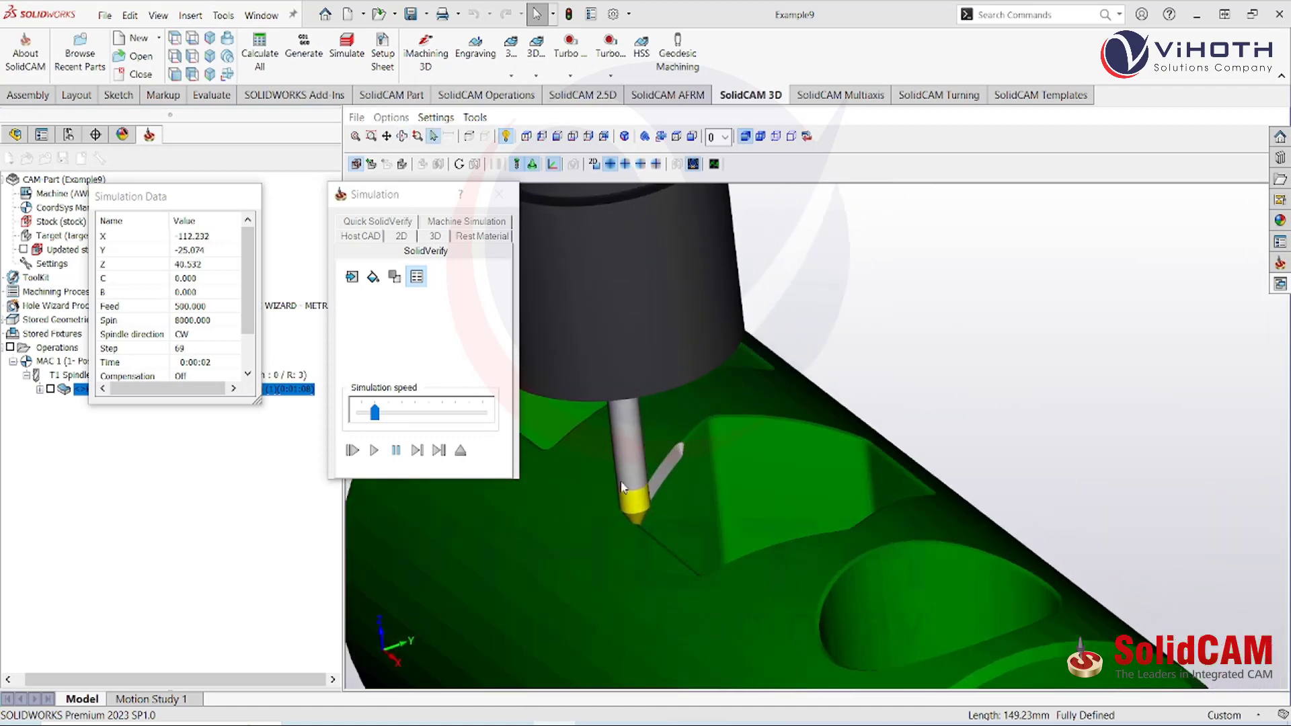
{"action": "left_click_drag", "start_coordinate": [375, 412], "coordinate": [415, 413]}
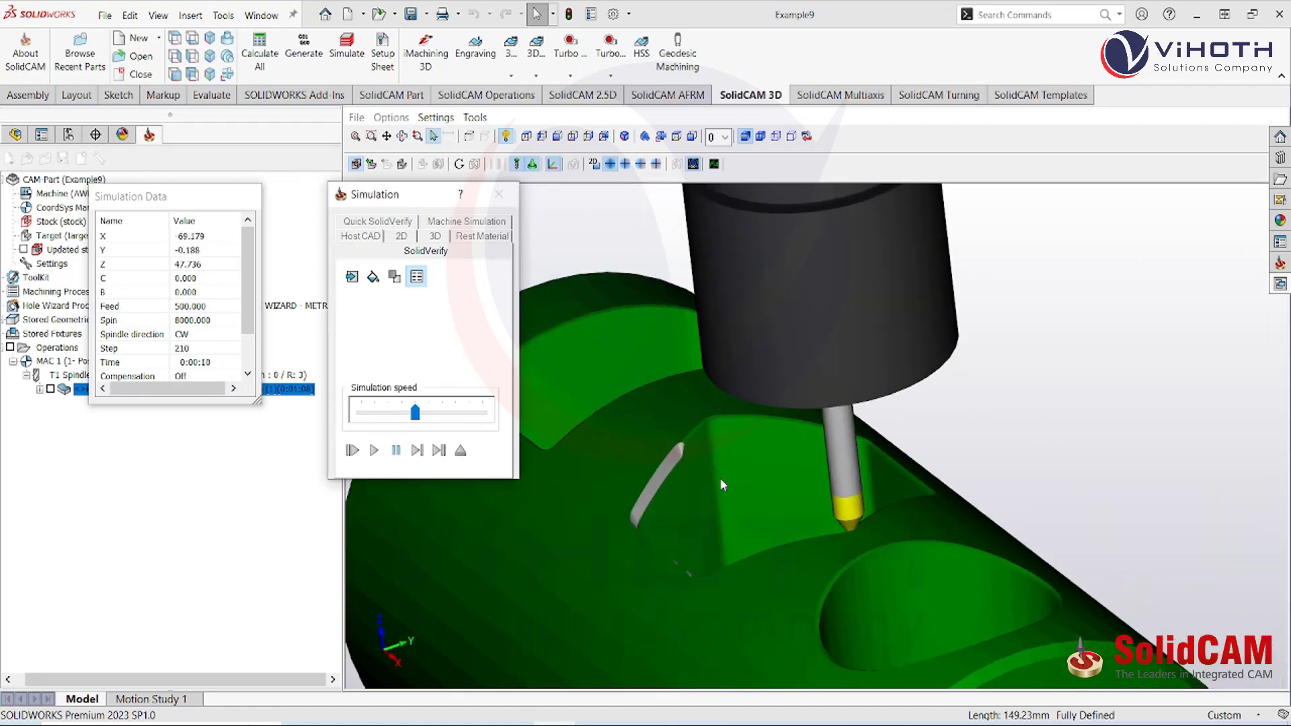
Inspect the simulated cut along the hexagonal and circular pocket edges from several angles and exit the simulation
{"action": "mouse_move", "coordinate": [721, 483]}
{"action": "middle_mouse_down"}
{"action": "mouse_move", "coordinate": [743, 509]}
{"action": "mouse_move", "coordinate": [740, 469]}
{"action": "mouse_move", "coordinate": [724, 496]}
{"action": "middle_mouse_up"}
{"action": "middle_click_drag", "start_coordinate": [691, 424], "coordinate": [827, 513], "text": "ctrl"}
{"action": "scroll", "coordinate": [827, 513], "scroll_direction": "down", "scroll_amount": 6}
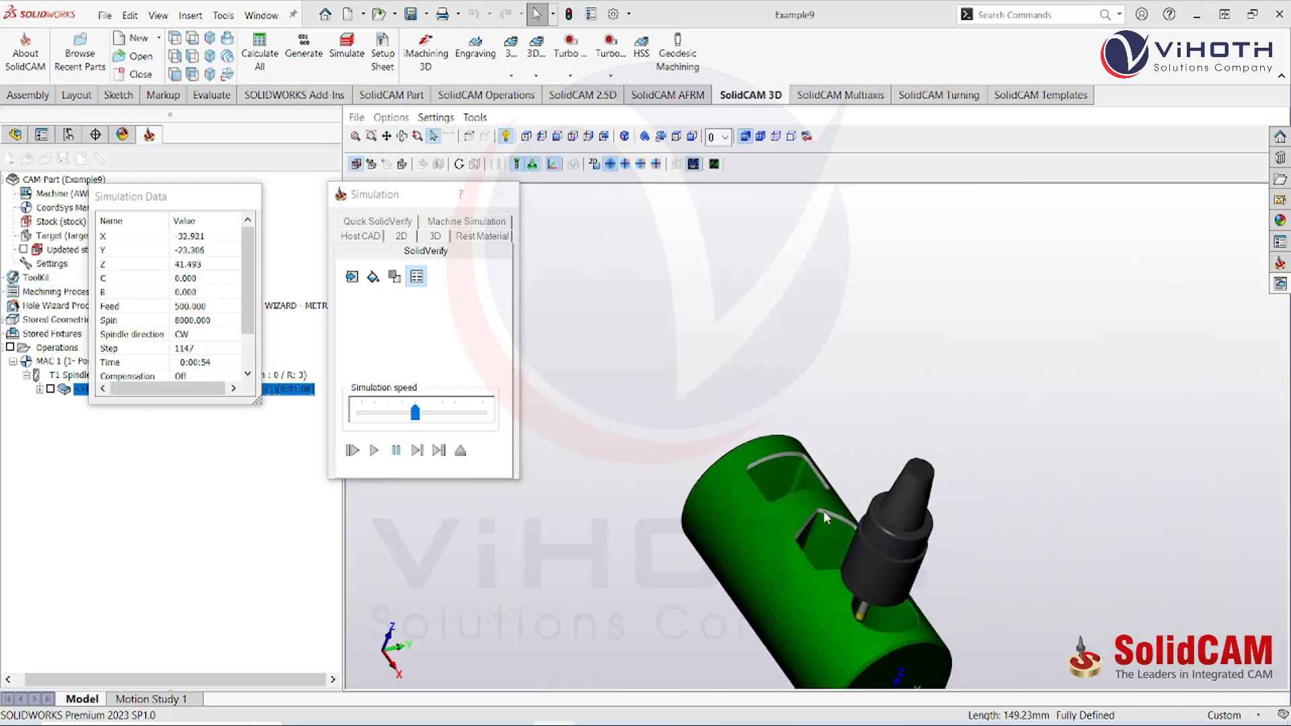
{"action": "scroll", "coordinate": [827, 516], "scroll_direction": "up", "scroll_amount": 6}
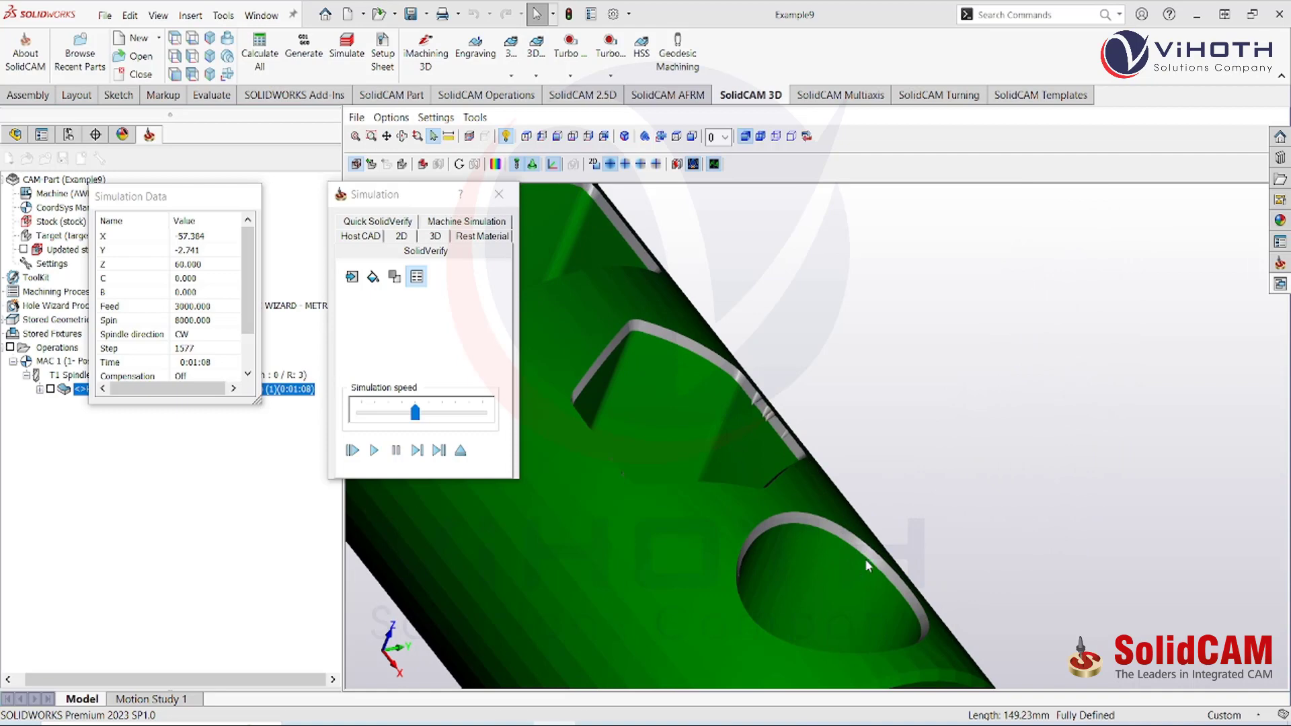
{"action": "middle_click_drag", "start_coordinate": [865, 559], "coordinate": [873, 584]}
{"action": "left_click", "coordinate": [460, 450]}
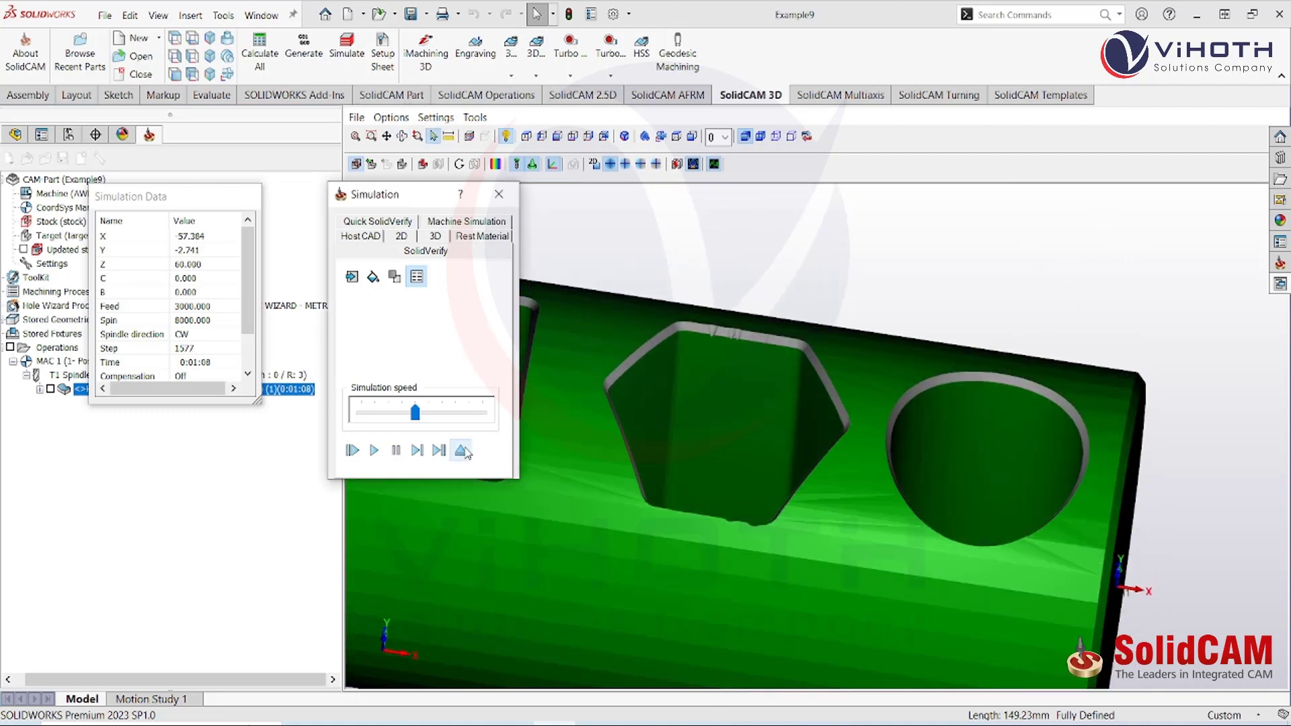
Set the passes' floor offset to -0.5 and recalculate the operation, accepting the depth below the CoordSys lower level
{"action": "left_click", "coordinate": [150, 170]}
{"action": "left_click", "coordinate": [179, 156]}
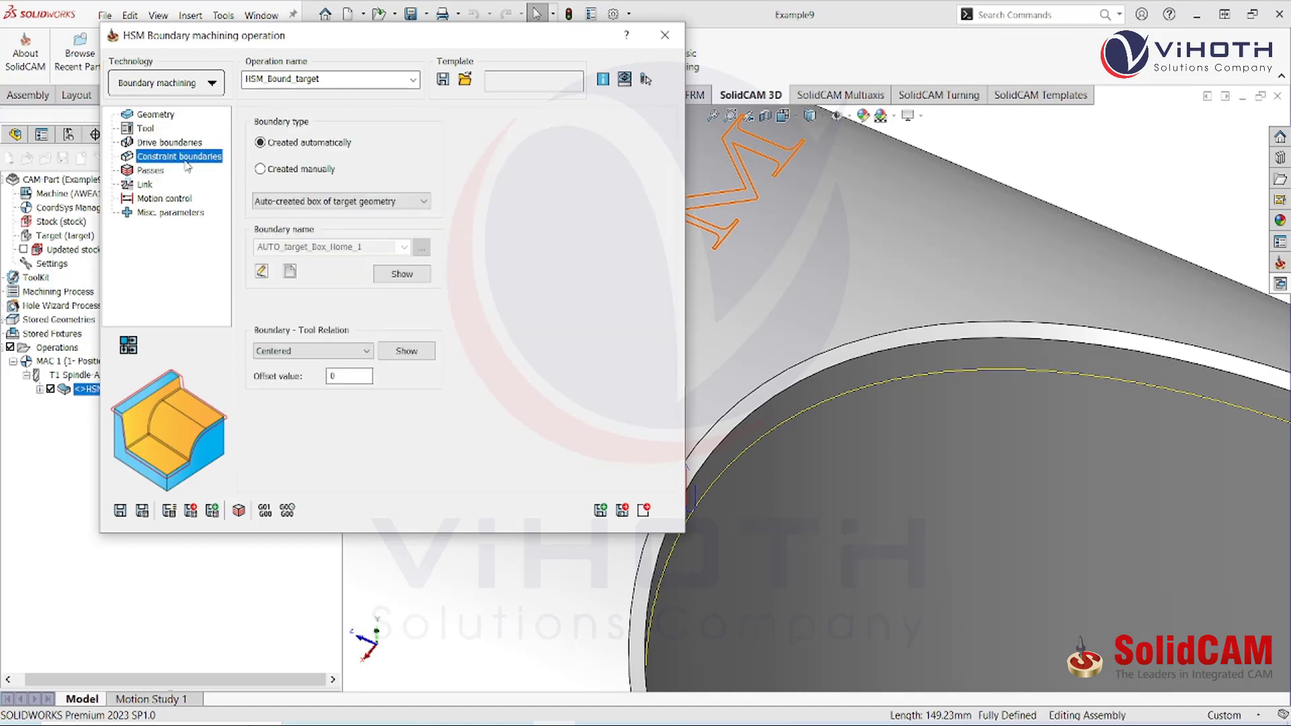
{"action": "left_click", "coordinate": [162, 172]}
{"action": "left_click_drag", "start_coordinate": [393, 221], "coordinate": [367, 222]}
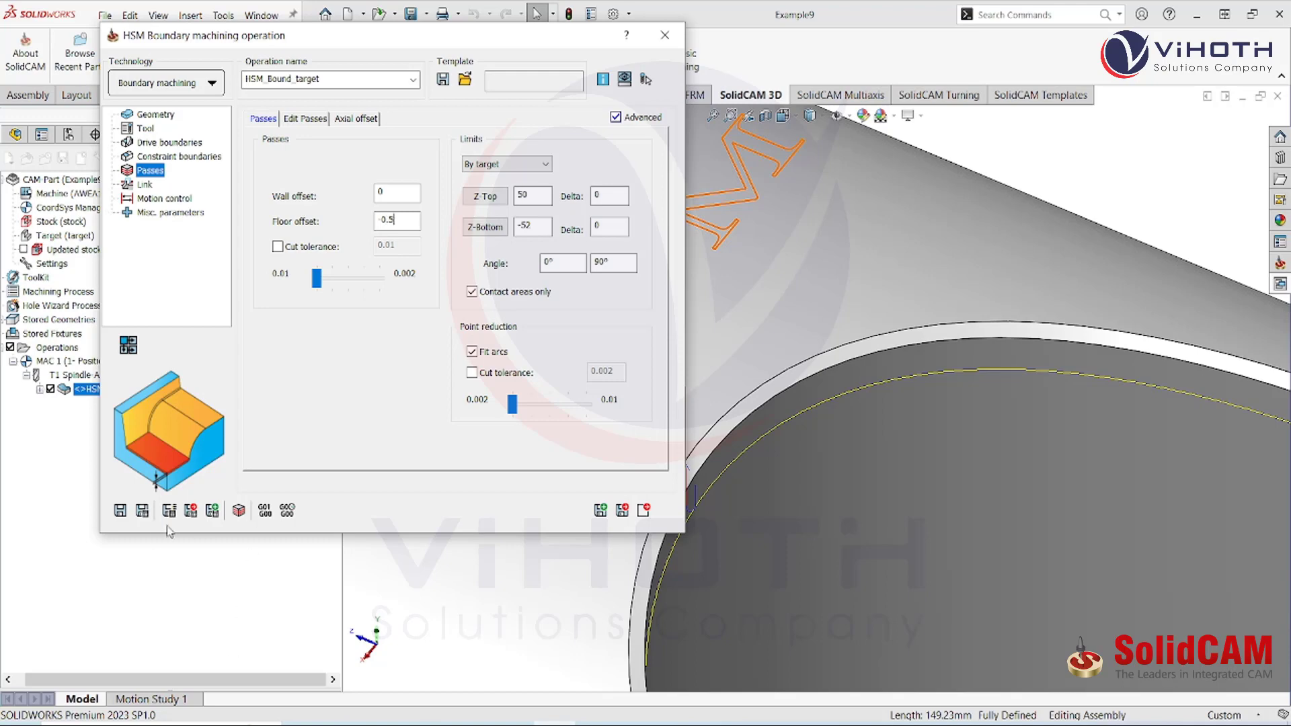
{"action": "left_click", "coordinate": [144, 514]}
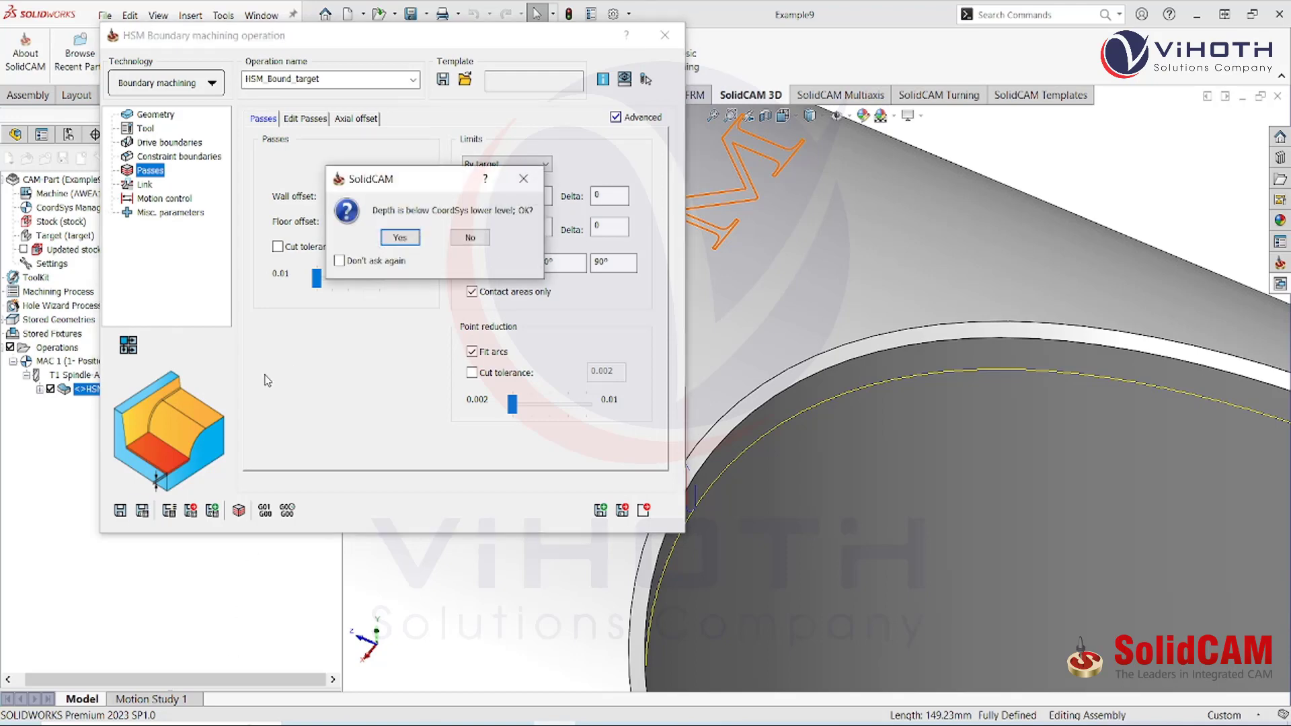
{"action": "left_click", "coordinate": [400, 237]}
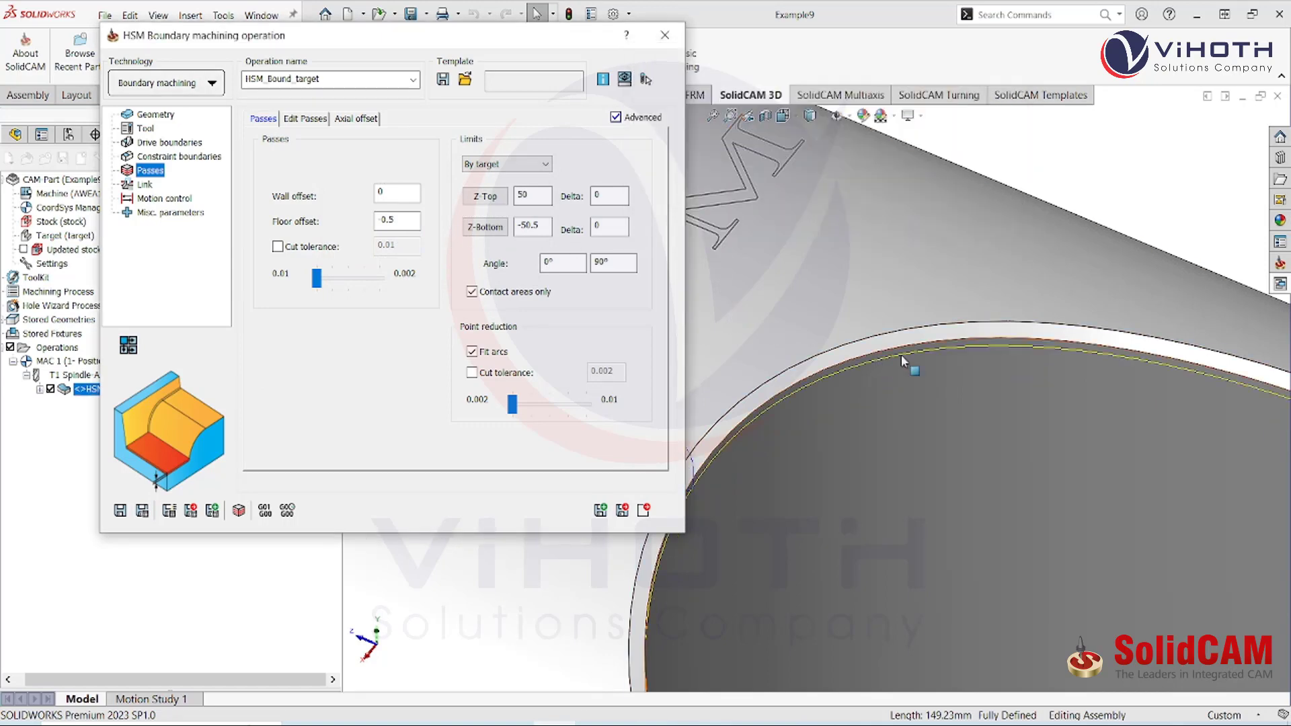
Simulate the toolpath with the -0.5 floor offset in SolidVerify, check the cut along all three pocket edges, and exit
{"action": "scroll", "coordinate": [994, 390], "scroll_direction": "up", "scroll_amount": 6}
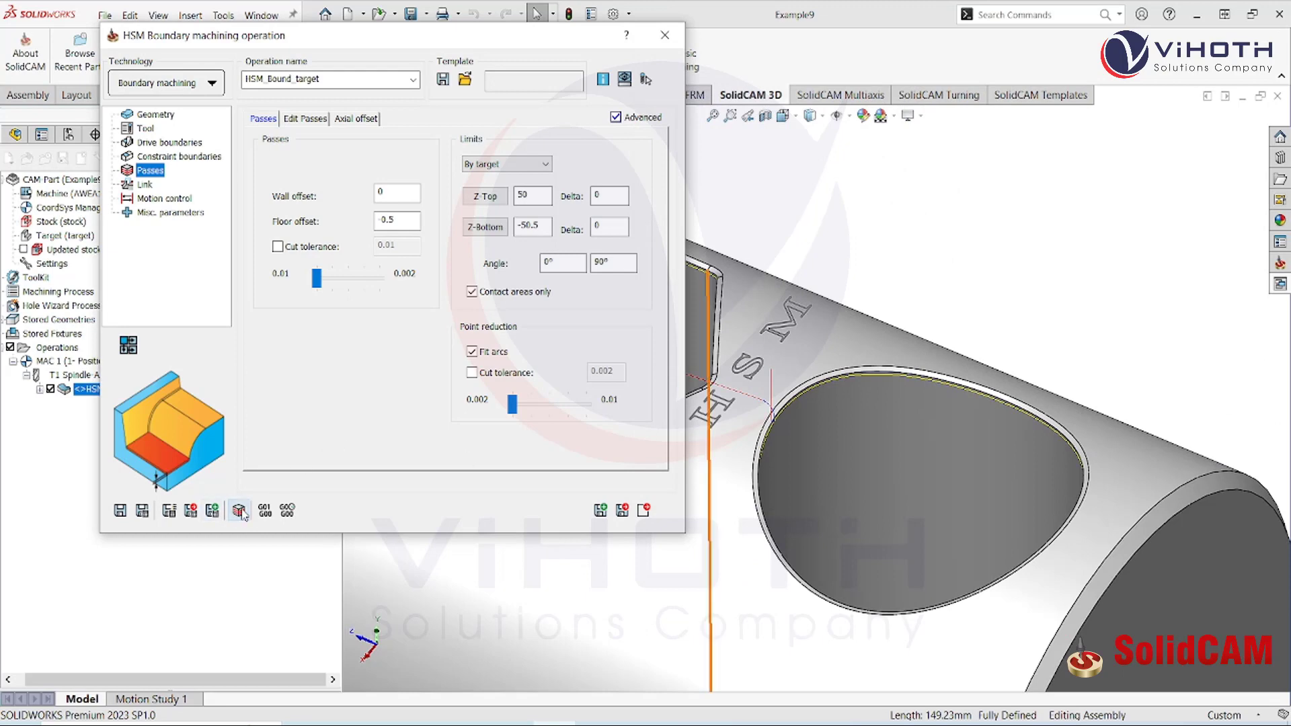
{"action": "left_click", "coordinate": [239, 511]}
{"action": "left_click", "coordinate": [485, 235]}
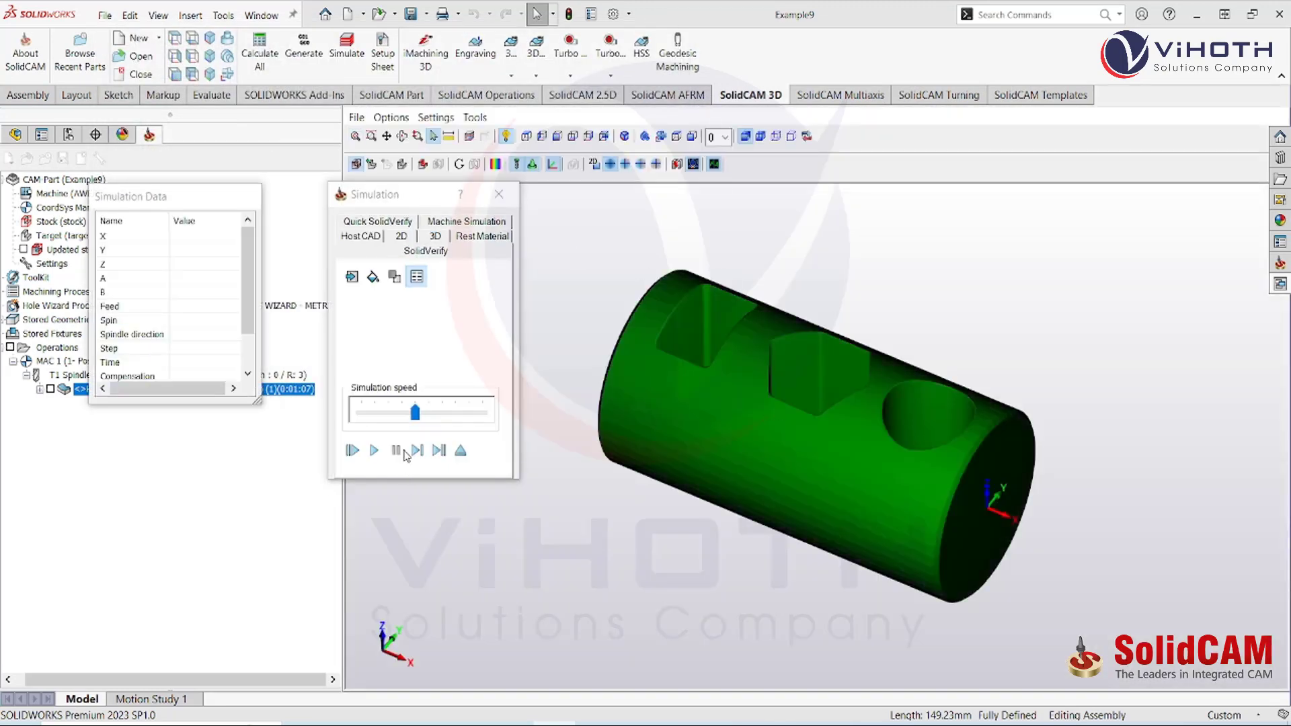
{"action": "left_click", "coordinate": [373, 450]}
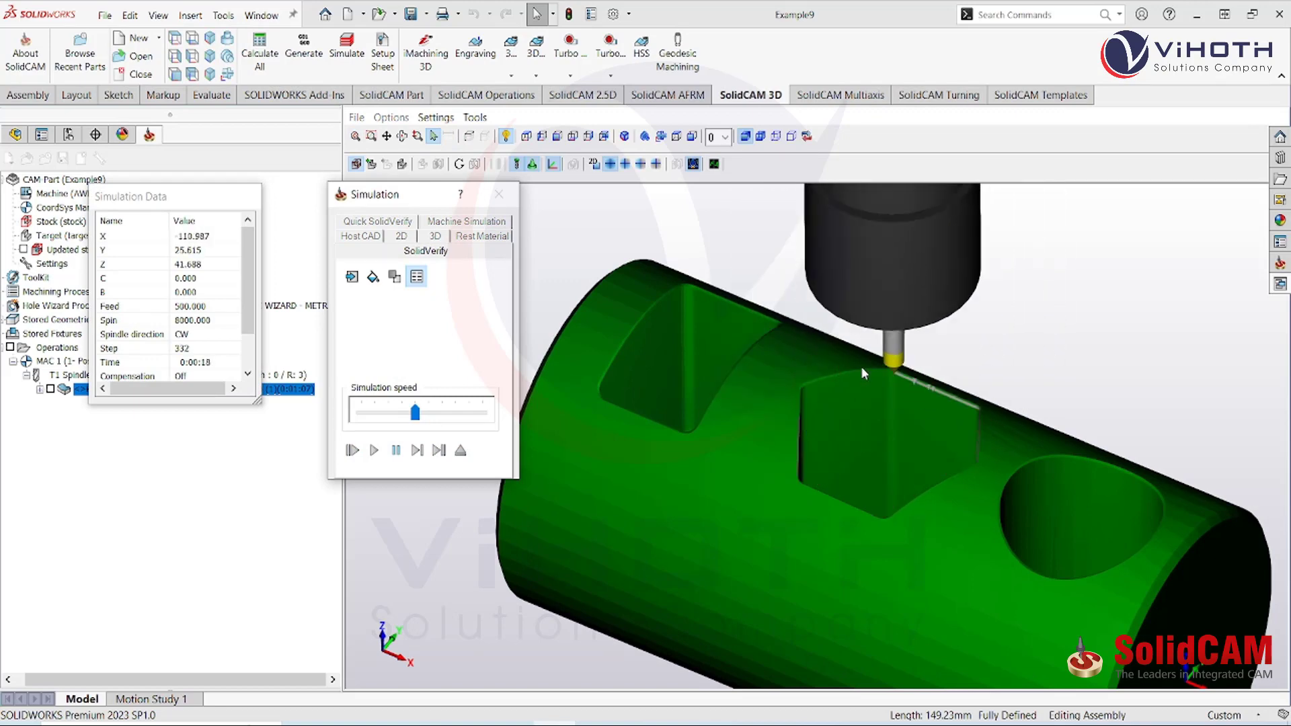
{"action": "middle_click_drag", "start_coordinate": [879, 368], "coordinate": [776, 361]}
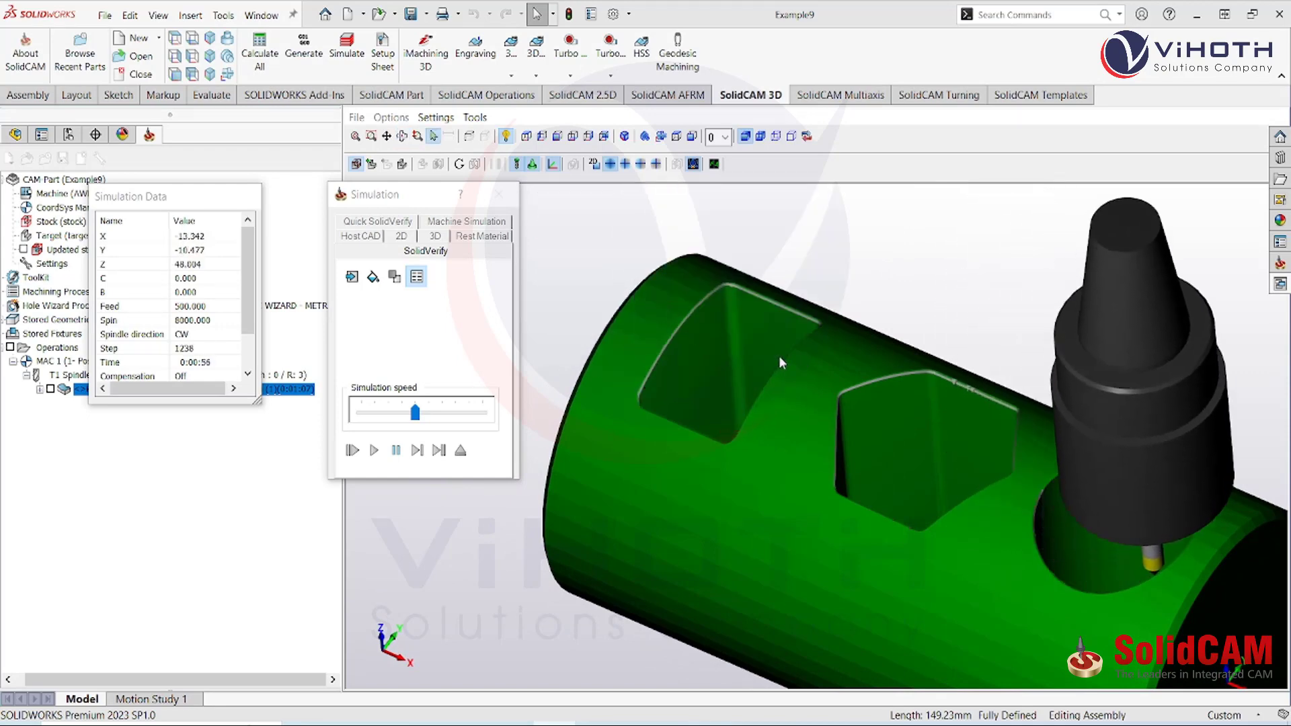
{"action": "left_click", "coordinate": [462, 452]}
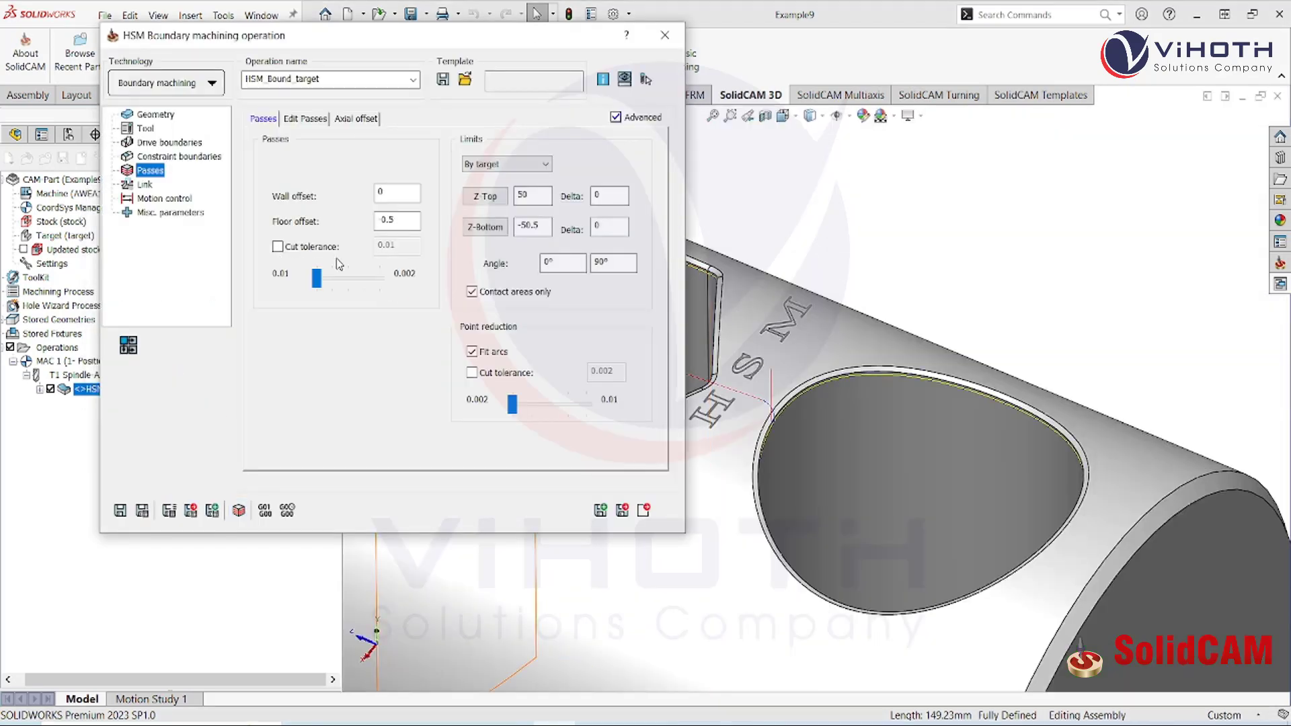
Review the pass editing and general link settings, and set the link ramping style to Helix ramping
{"action": "left_click", "coordinate": [315, 121]}
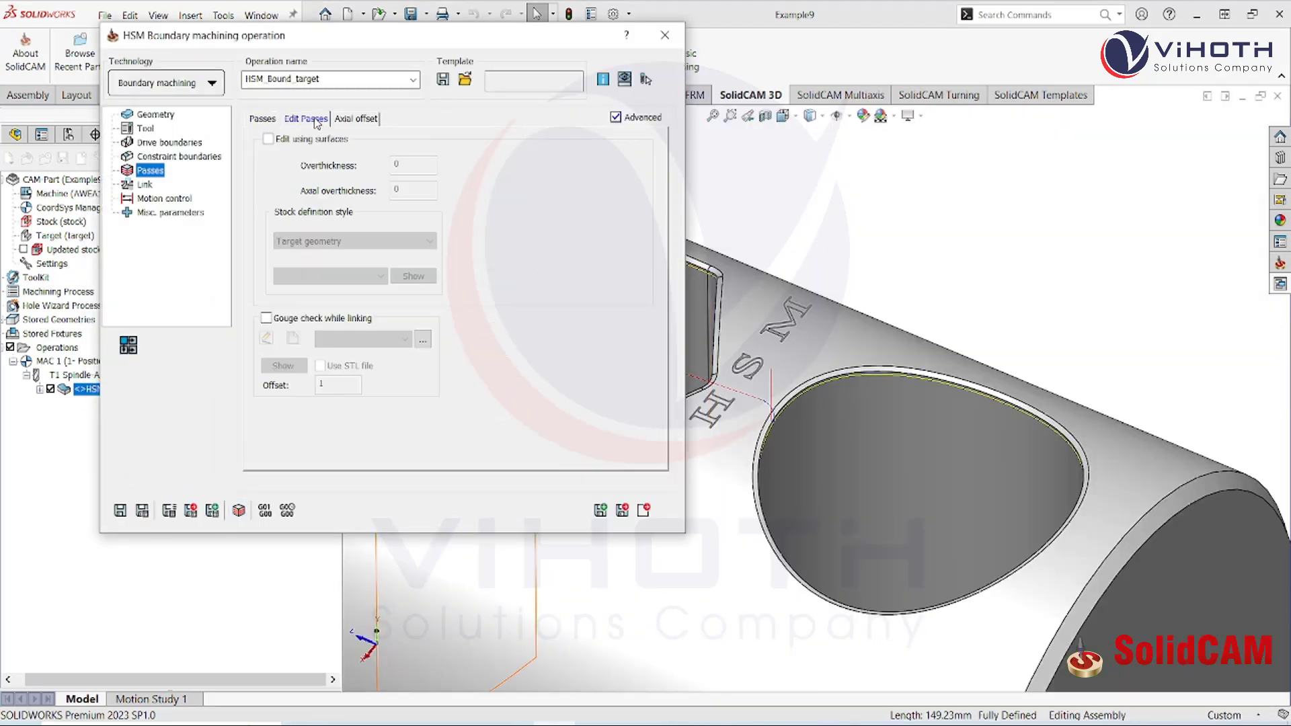
{"action": "left_click", "coordinate": [145, 184]}
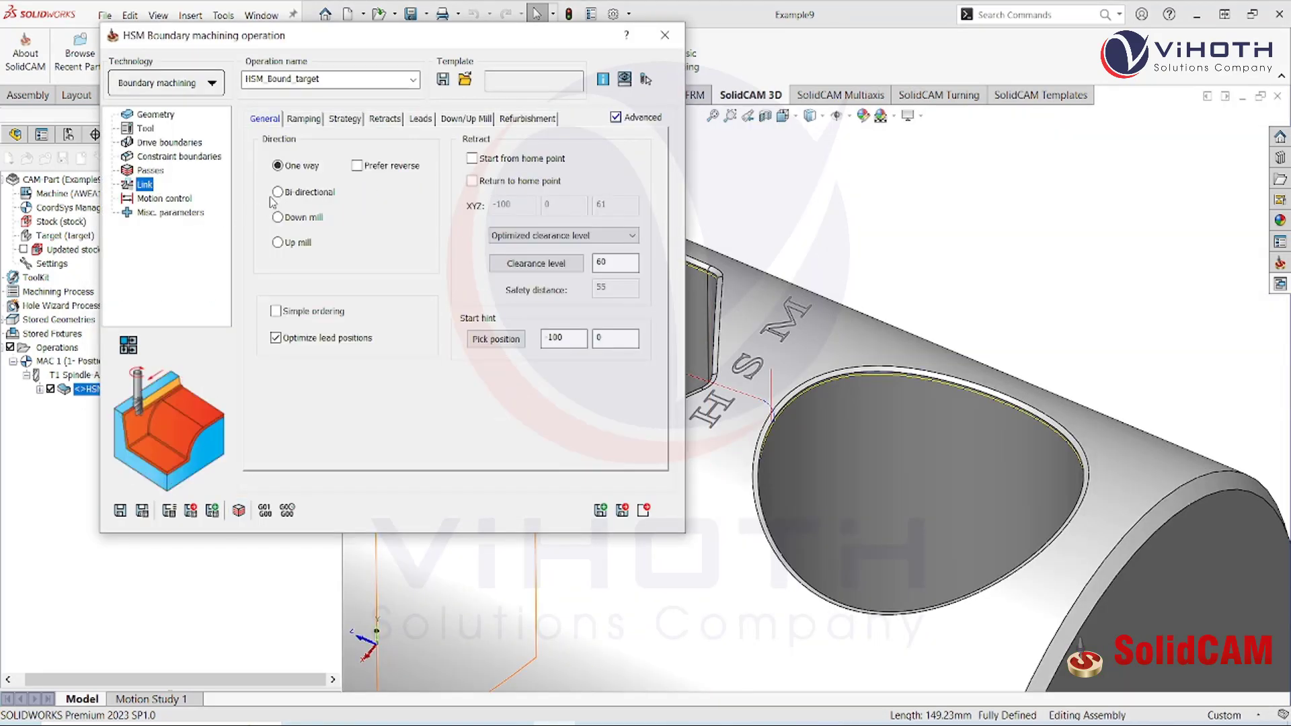
{"action": "left_click", "coordinate": [298, 119]}
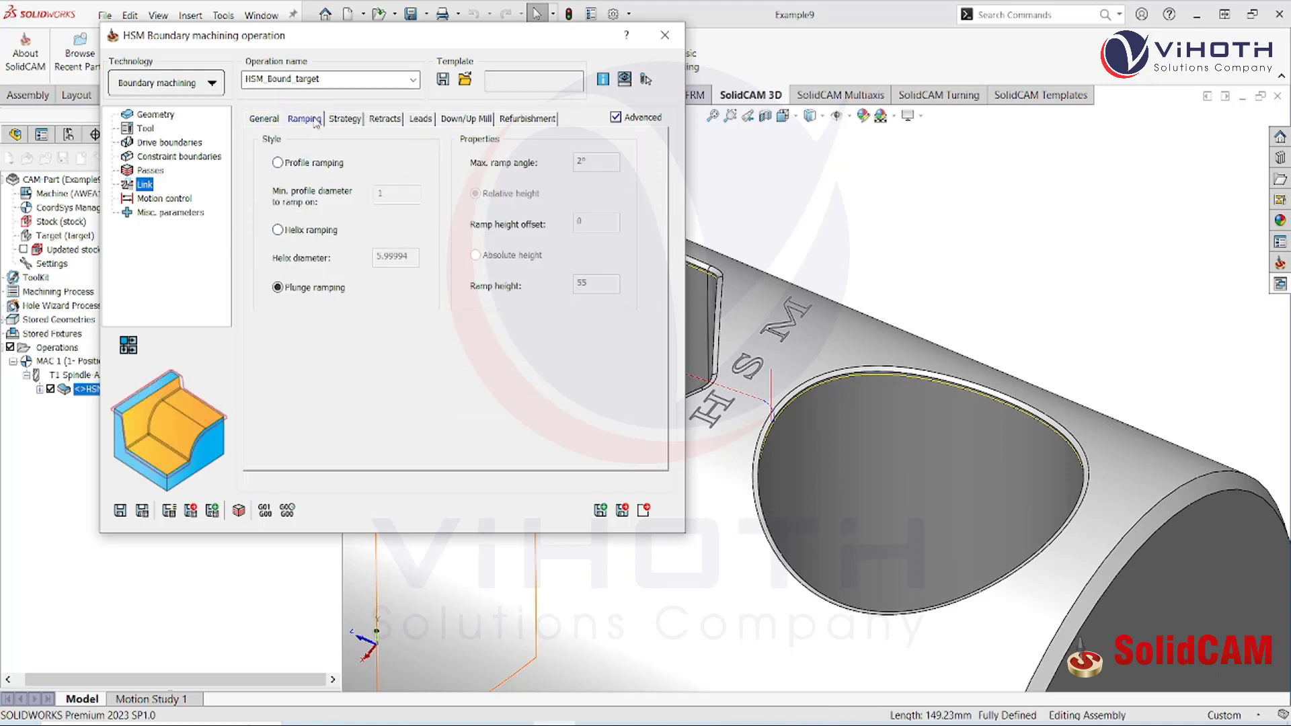
{"action": "left_click", "coordinate": [278, 230]}
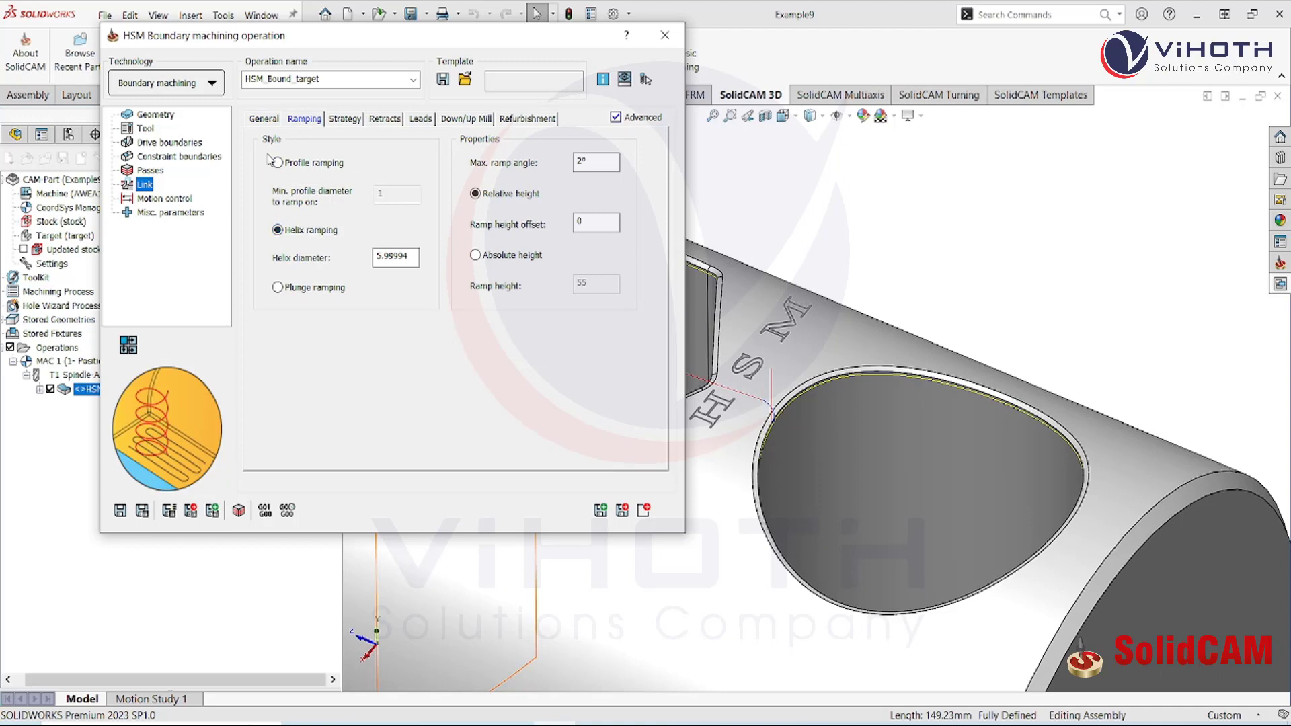
Set the link ramping style to Profile ramping and recalculate the operation, accepting the depth below the CoordSys lower level
{"action": "left_click", "coordinate": [277, 162]}
{"action": "left_click", "coordinate": [142, 511]}
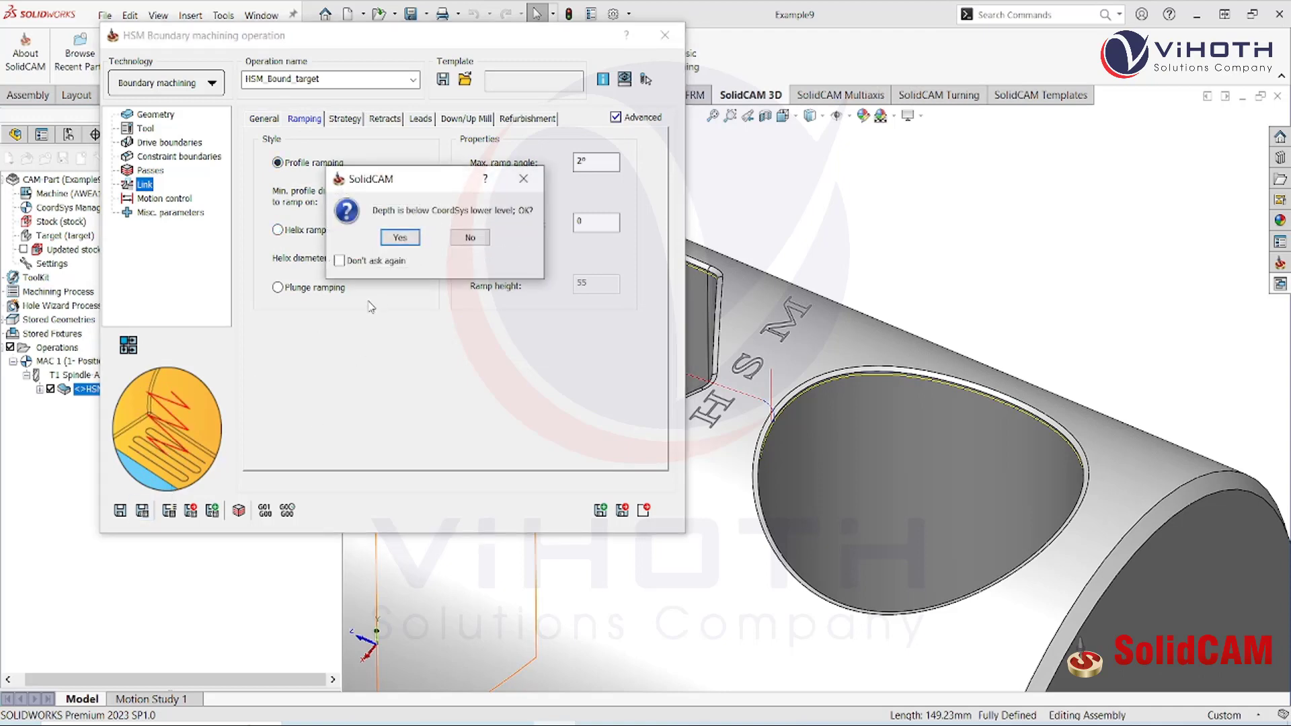
{"action": "left_click", "coordinate": [400, 238]}
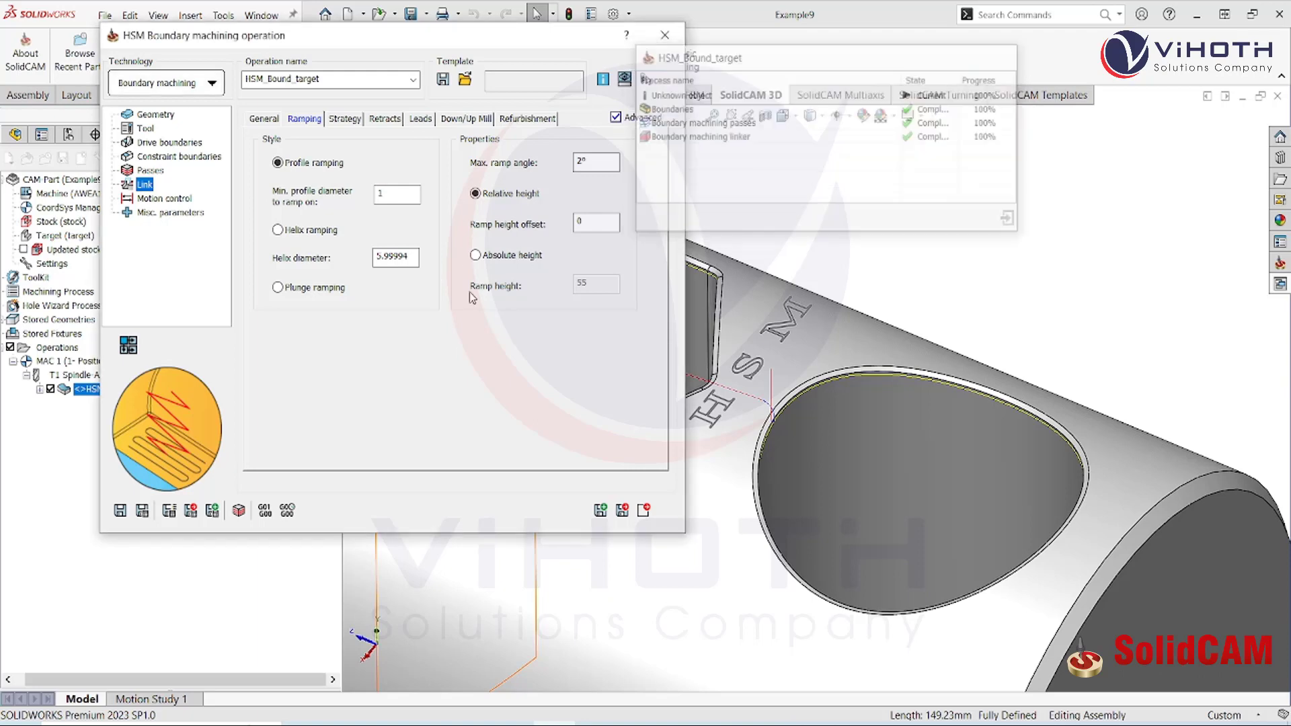
{"action": "scroll", "coordinate": [874, 347], "scroll_direction": "up", "scroll_amount": 2}
{"action": "middle_click_drag", "start_coordinate": [858, 345], "coordinate": [874, 289]}
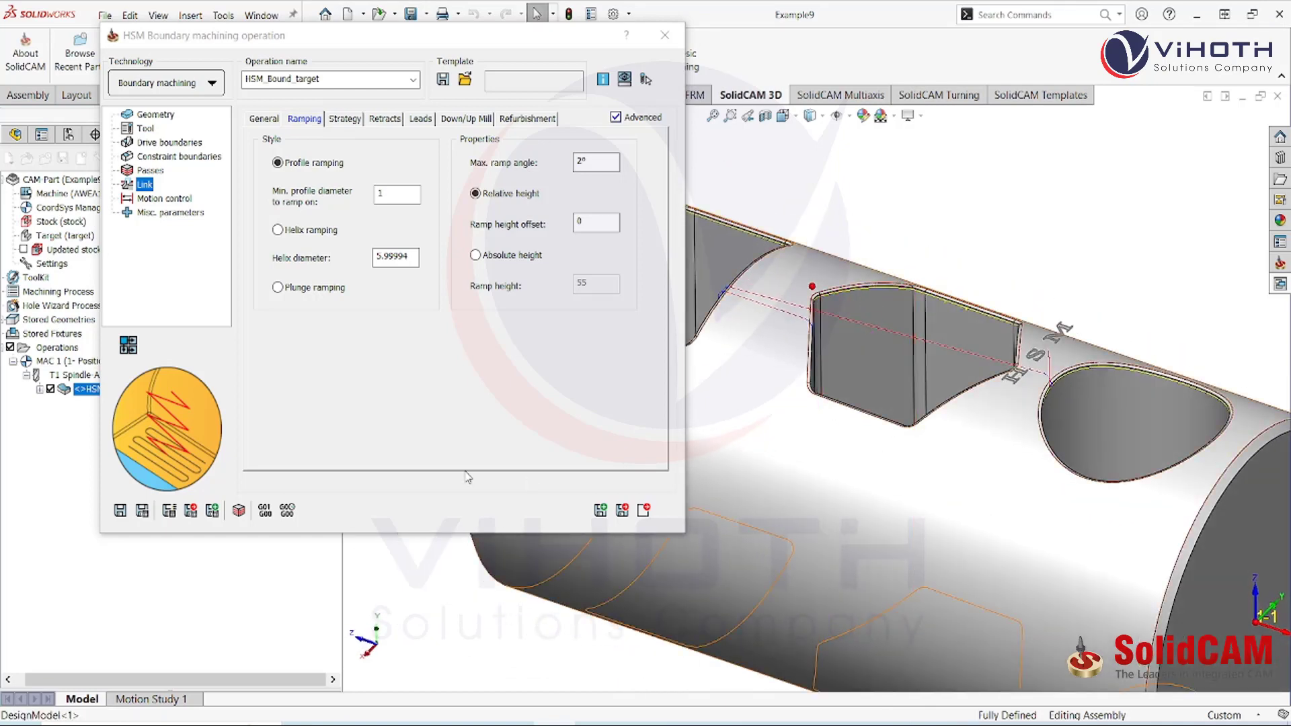
Simulate the toolpath with Profile ramping in SolidVerify, inspect the cut along the three pocket edges, and exit the simulation
{"action": "left_click", "coordinate": [238, 511]}
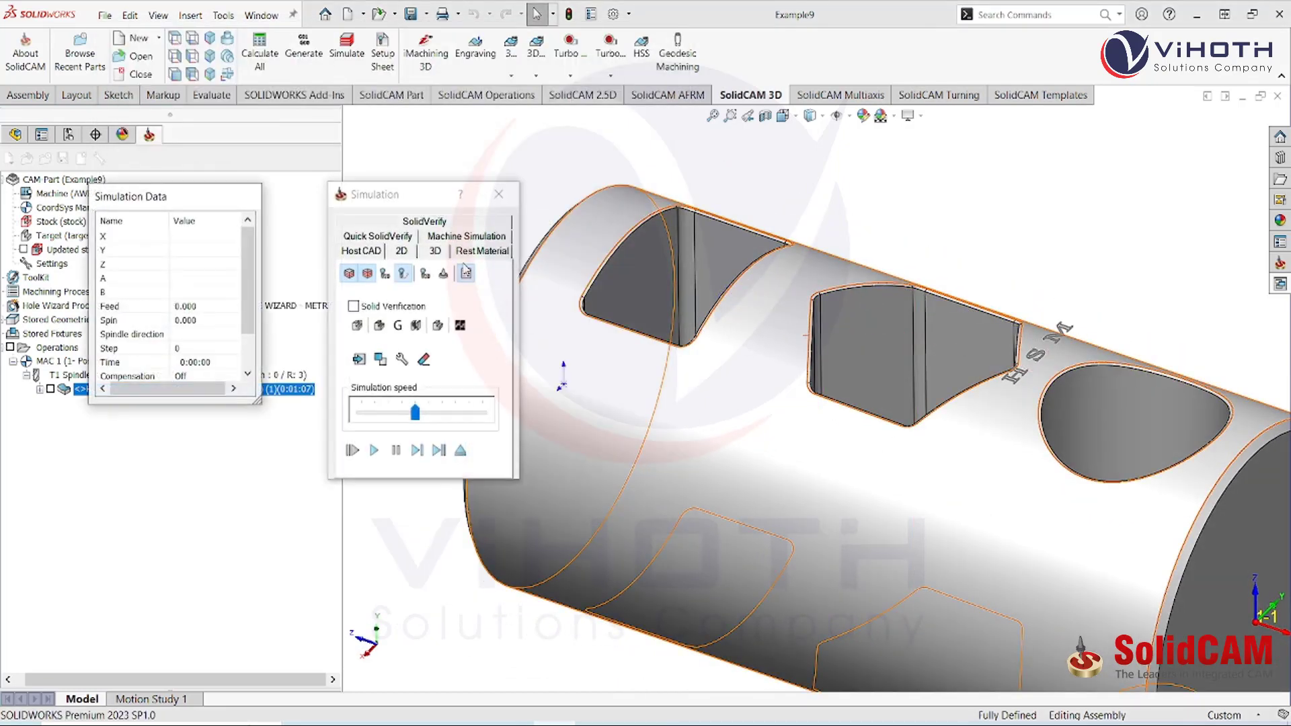
{"action": "left_click", "coordinate": [431, 235]}
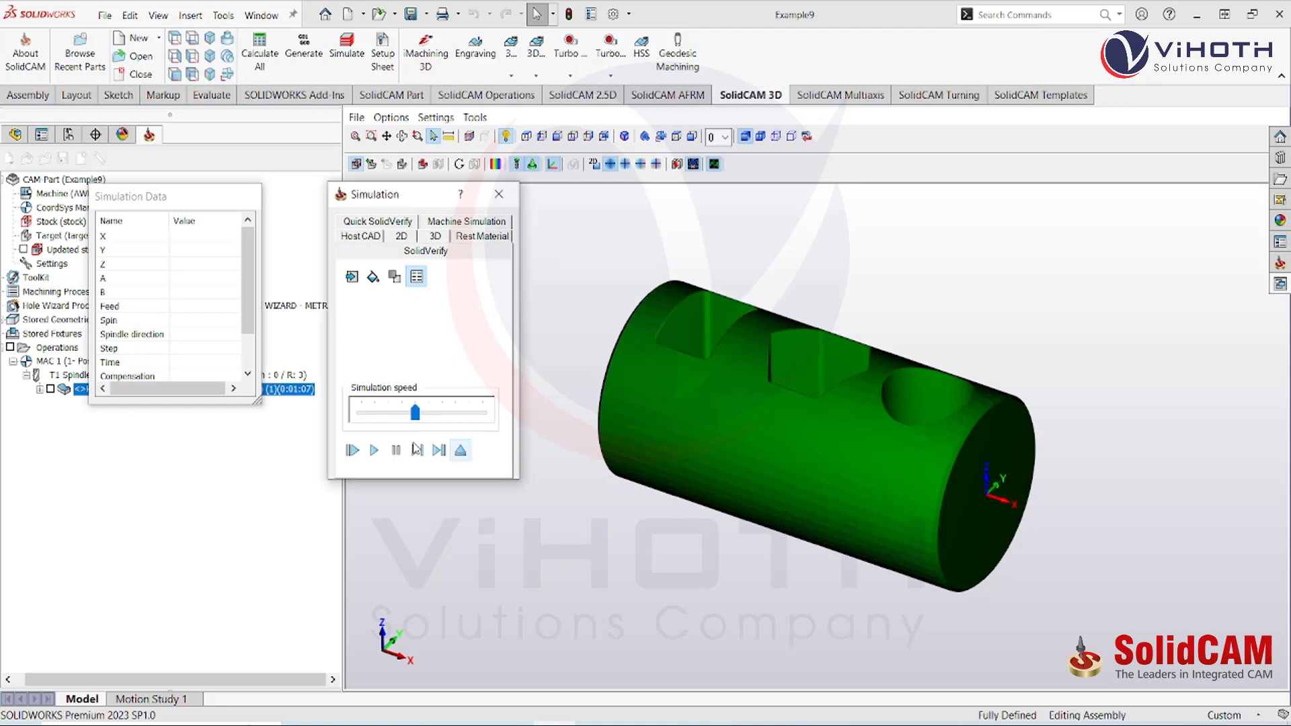
{"action": "left_click", "coordinate": [372, 451]}
{"action": "scroll", "coordinate": [763, 379], "scroll_direction": "up", "scroll_amount": 3}
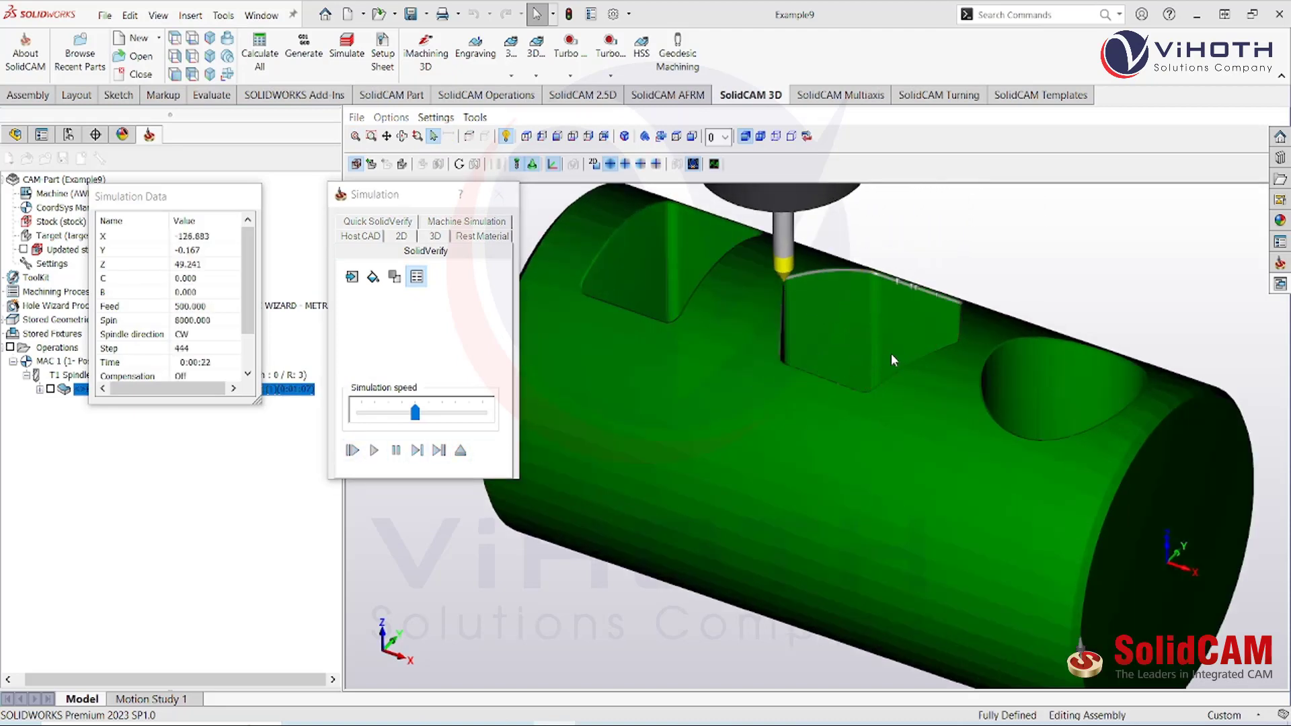
{"action": "mouse_move", "coordinate": [890, 353]}
{"action": "middle_mouse_down"}
{"action": "mouse_move", "coordinate": [859, 371]}
{"action": "mouse_move", "coordinate": [873, 352]}
{"action": "mouse_move", "coordinate": [901, 363]}
{"action": "mouse_move", "coordinate": [872, 361]}
{"action": "middle_mouse_up"}
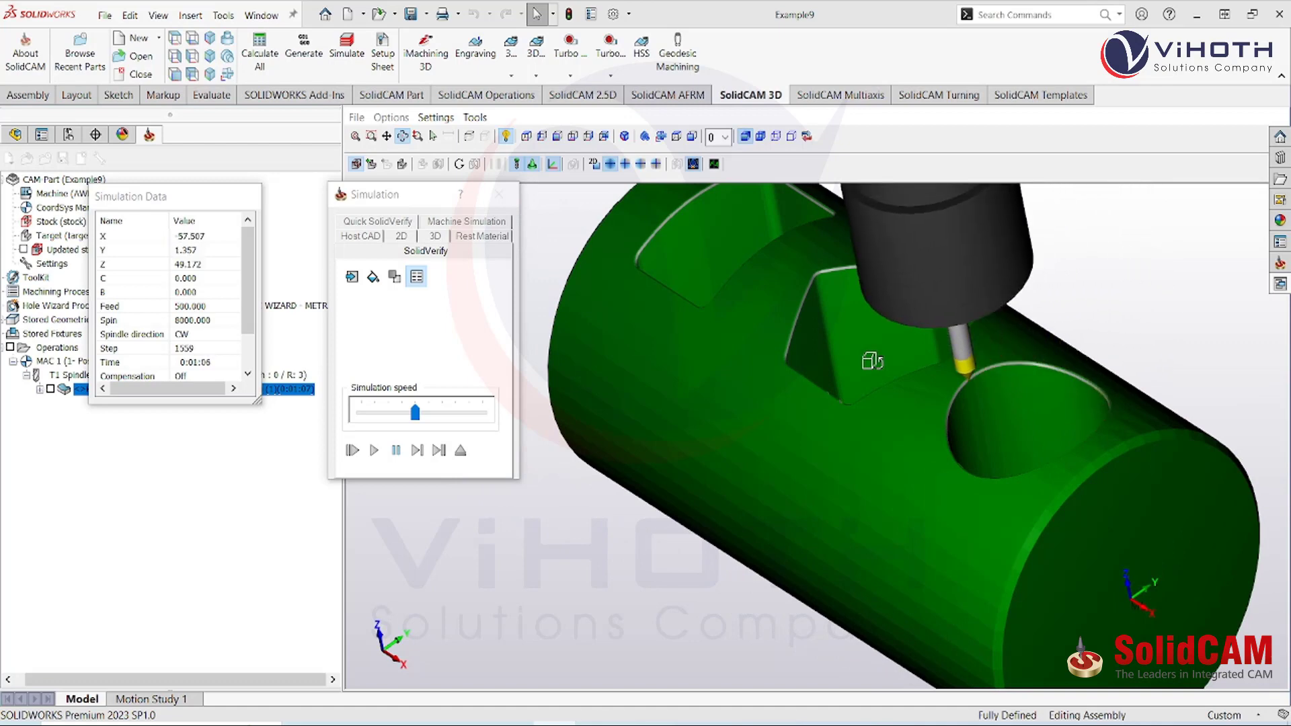
{"action": "left_click", "coordinate": [498, 194]}
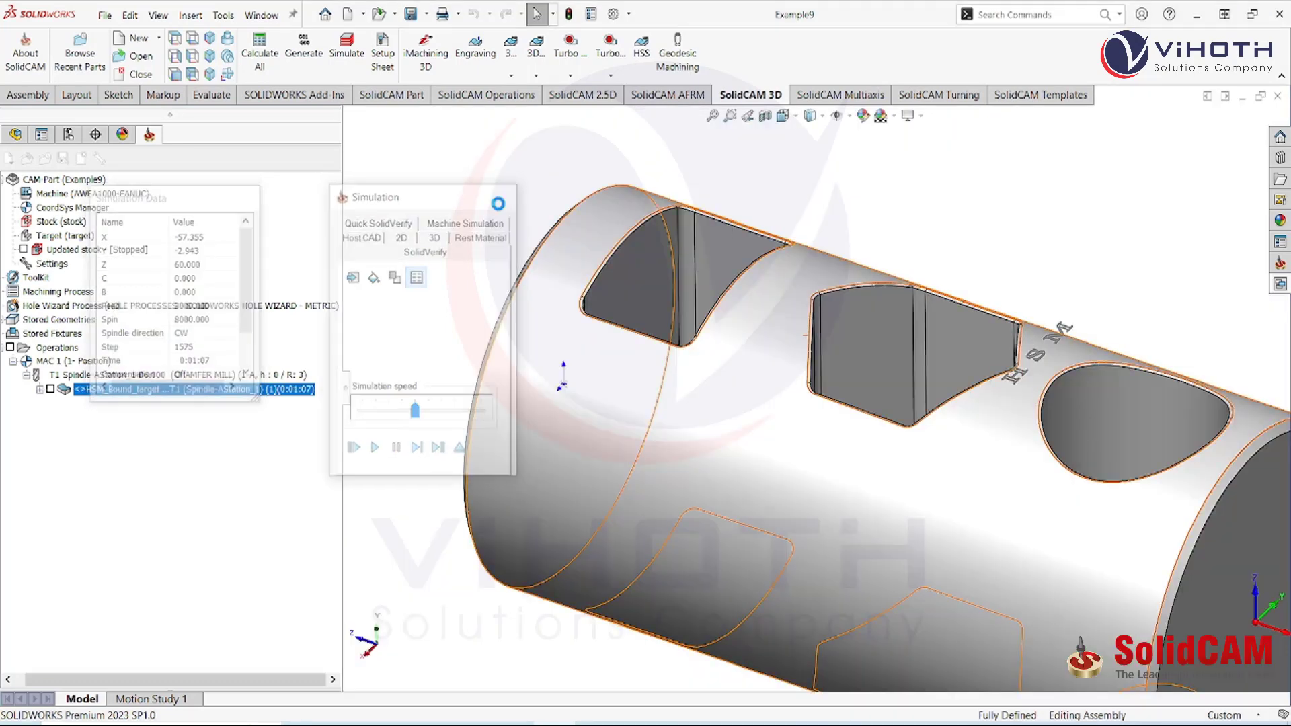
Close the HSM_Bound_target operation and hide its toolpath, showing the whole part
{"action": "left_click", "coordinate": [665, 35]}
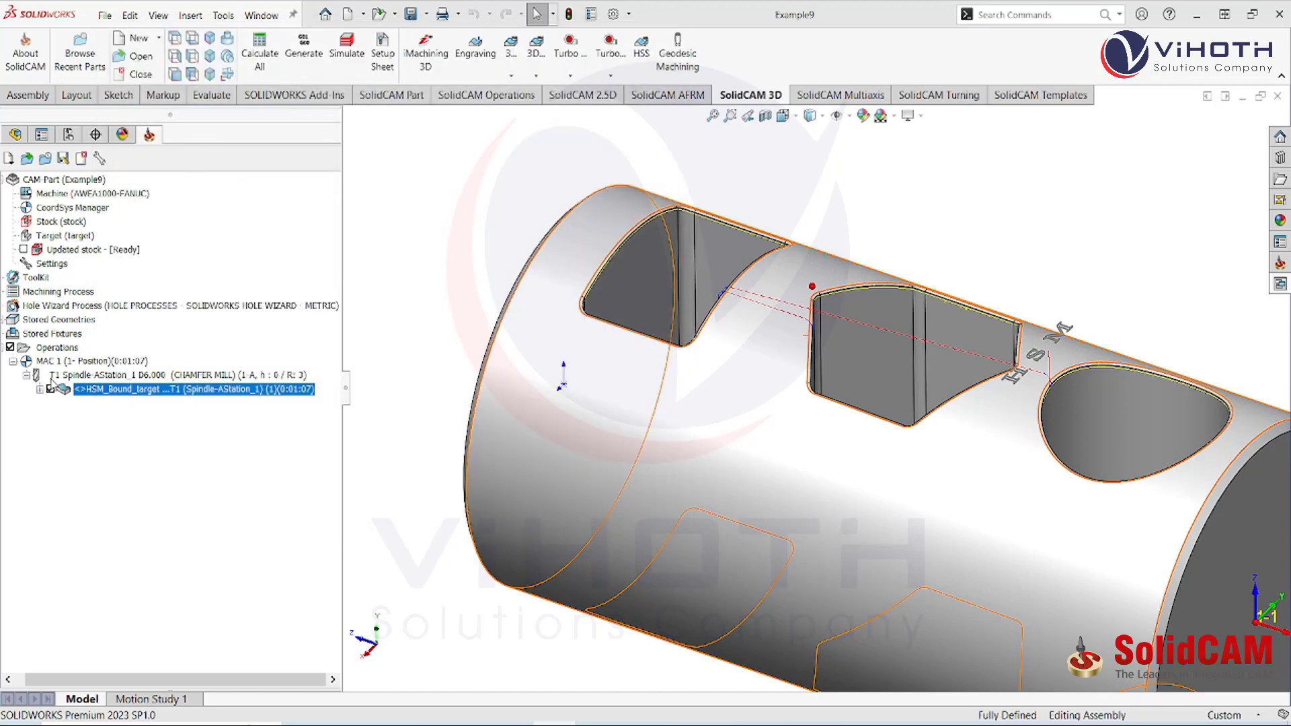
{"action": "left_click", "coordinate": [49, 389]}
{"action": "key", "text": "f"}
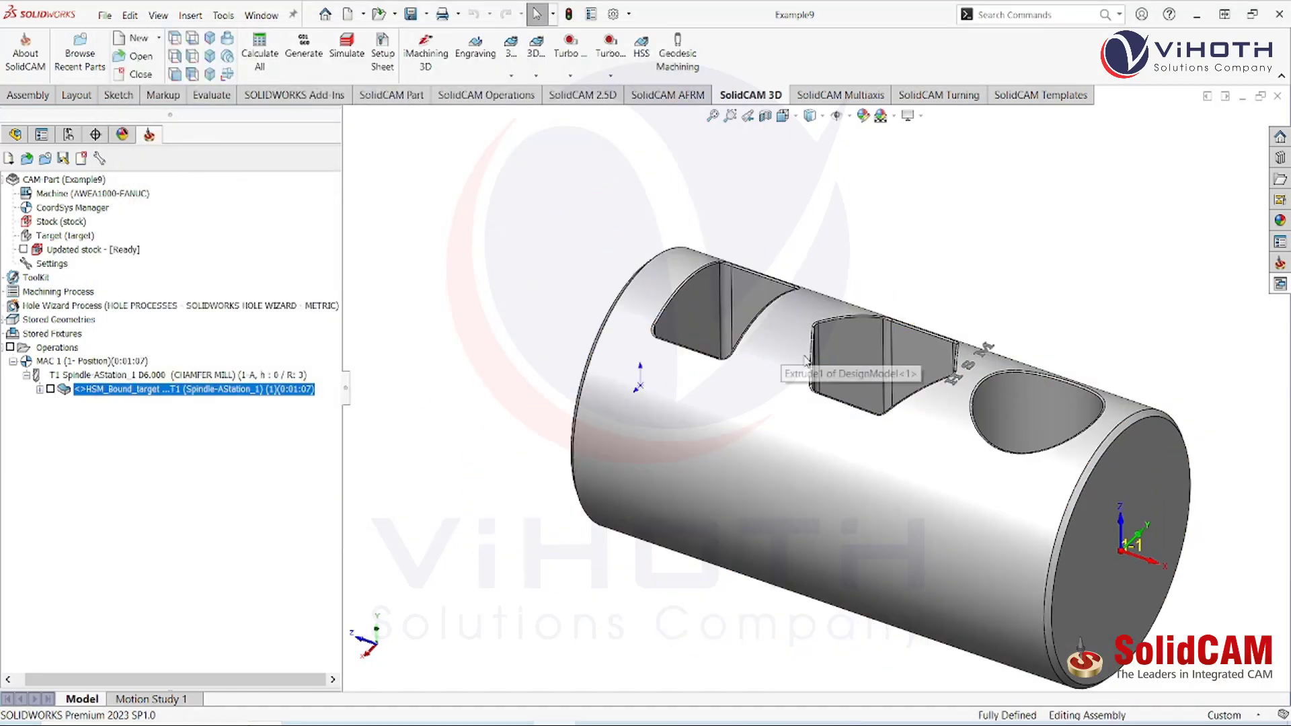
Add a new HSM Boundary machining operation and assign the existing 6 mm chamfer mill as its tool
{"action": "left_click", "coordinate": [537, 62]}
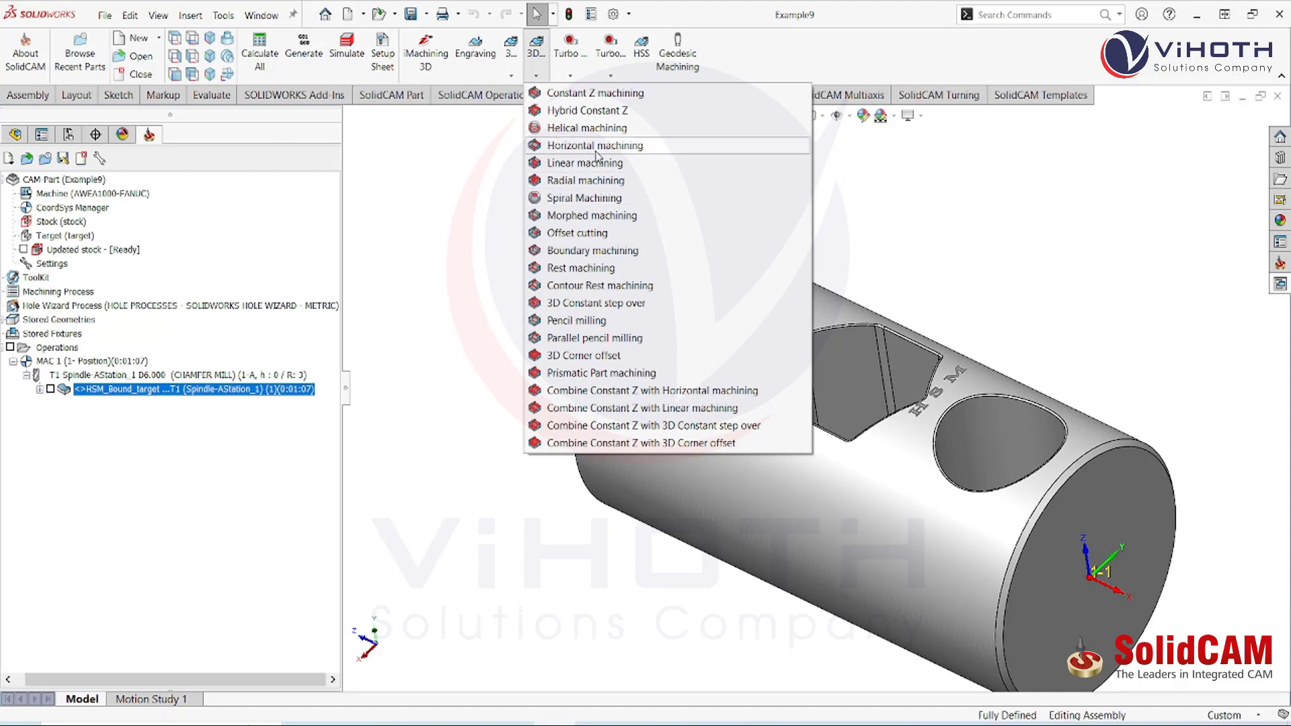
{"action": "left_click", "coordinate": [600, 251]}
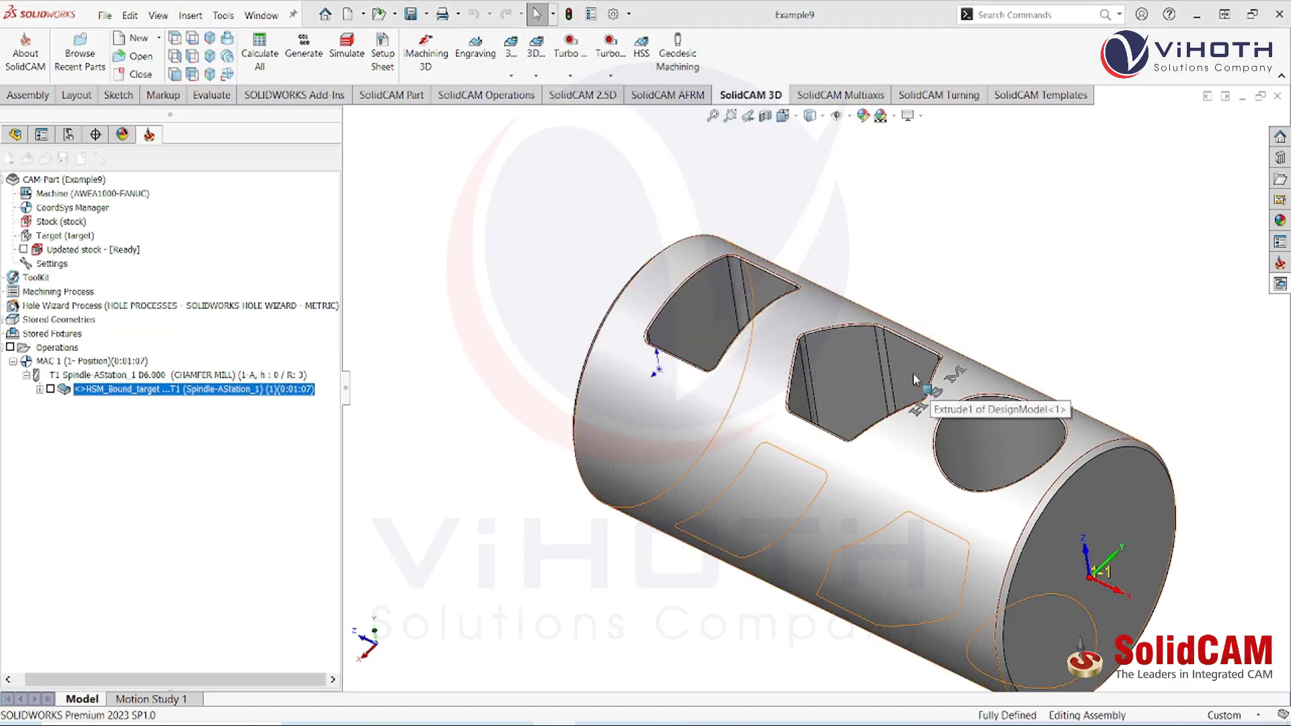
{"action": "scroll", "coordinate": [915, 383], "scroll_direction": "down", "scroll_amount": 5}
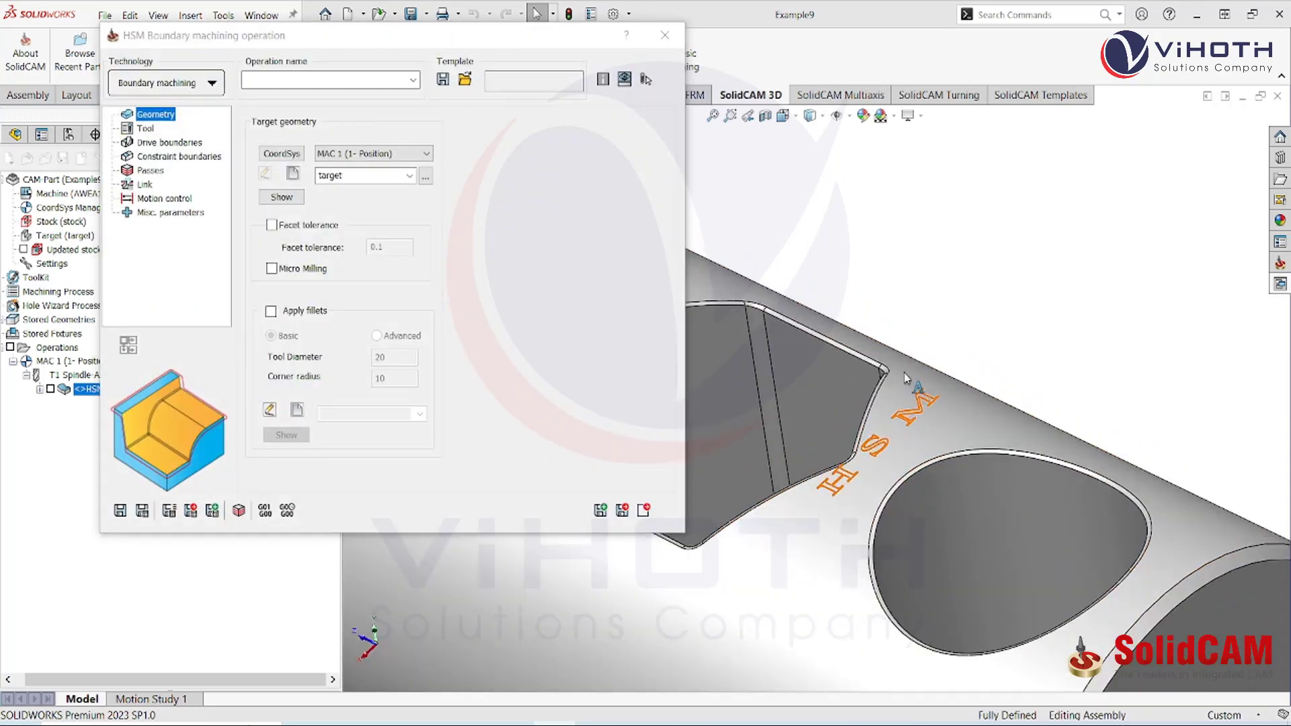
{"action": "middle_click_drag", "start_coordinate": [909, 396], "coordinate": [901, 408]}
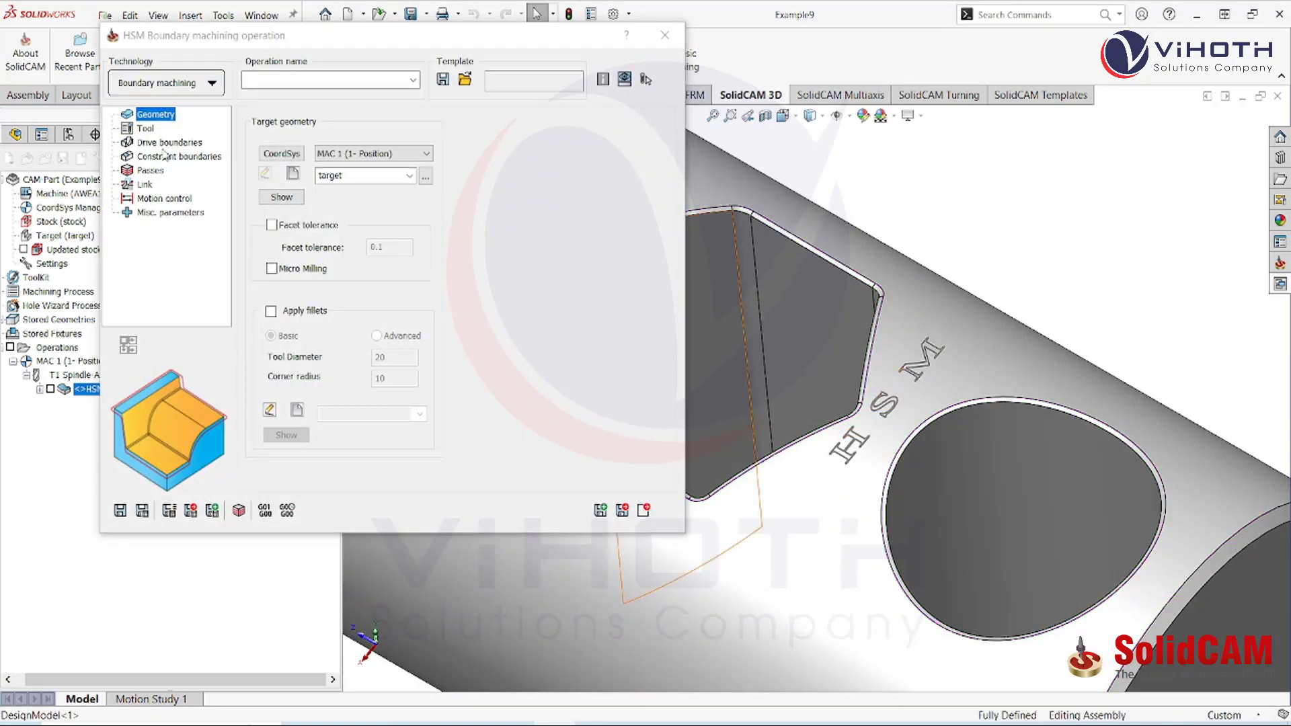
{"action": "left_click", "coordinate": [145, 129]}
{"action": "left_click", "coordinate": [354, 405]}
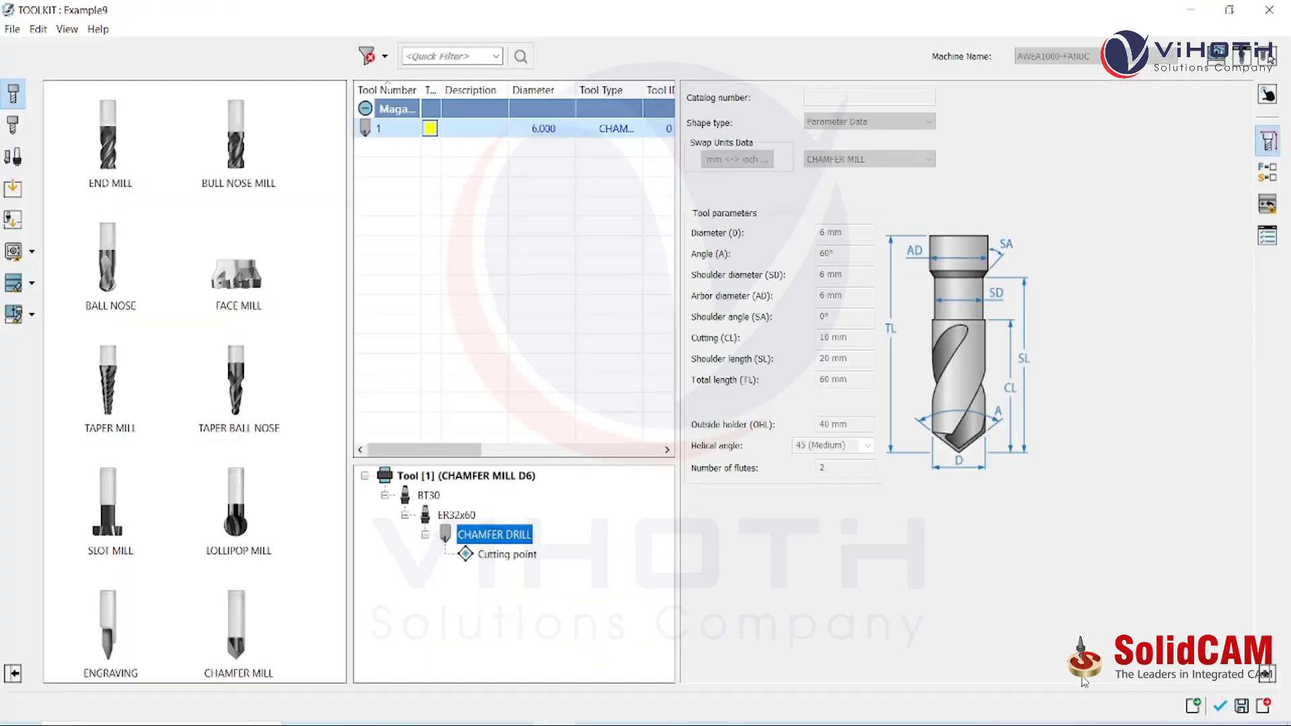
{"action": "left_click", "coordinate": [1219, 706]}
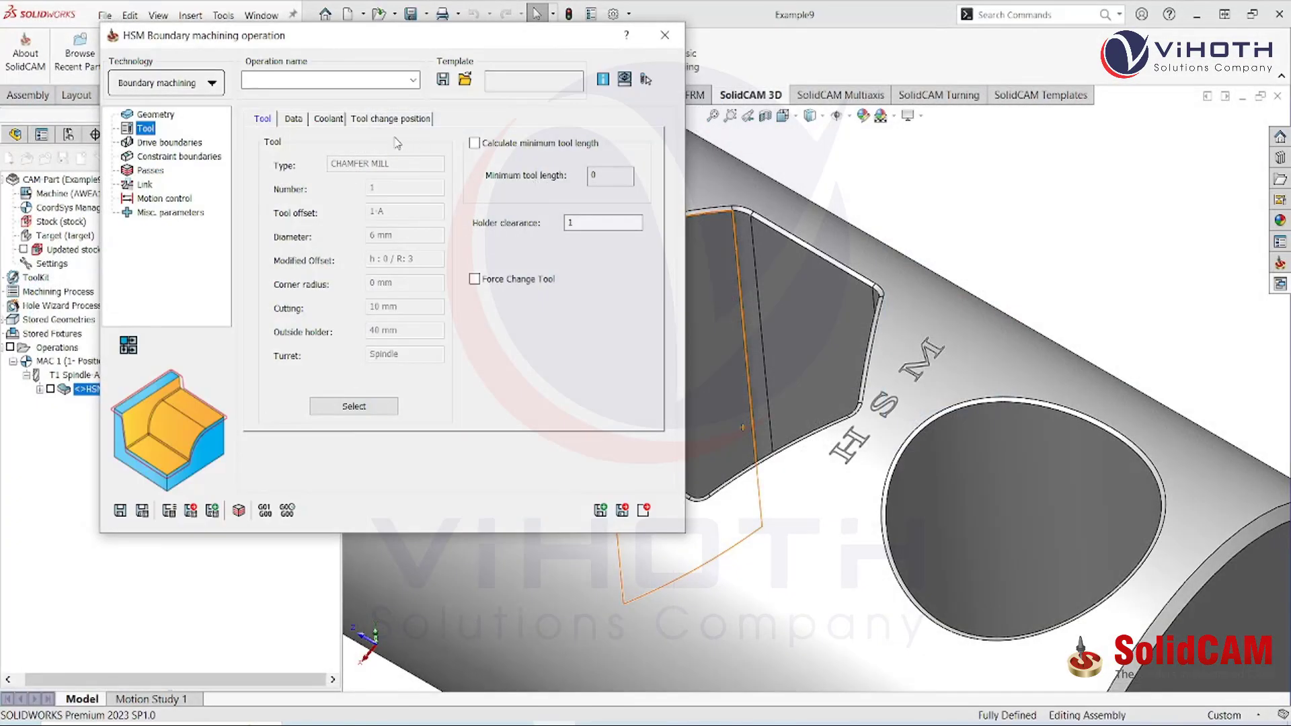
Set the tool's cutting feed to 1400 mm/min, link down feed to 300 and spindle speed to 3500 rpm
{"action": "left_click", "coordinate": [294, 119]}
{"action": "double_click", "coordinate": [399, 186]}
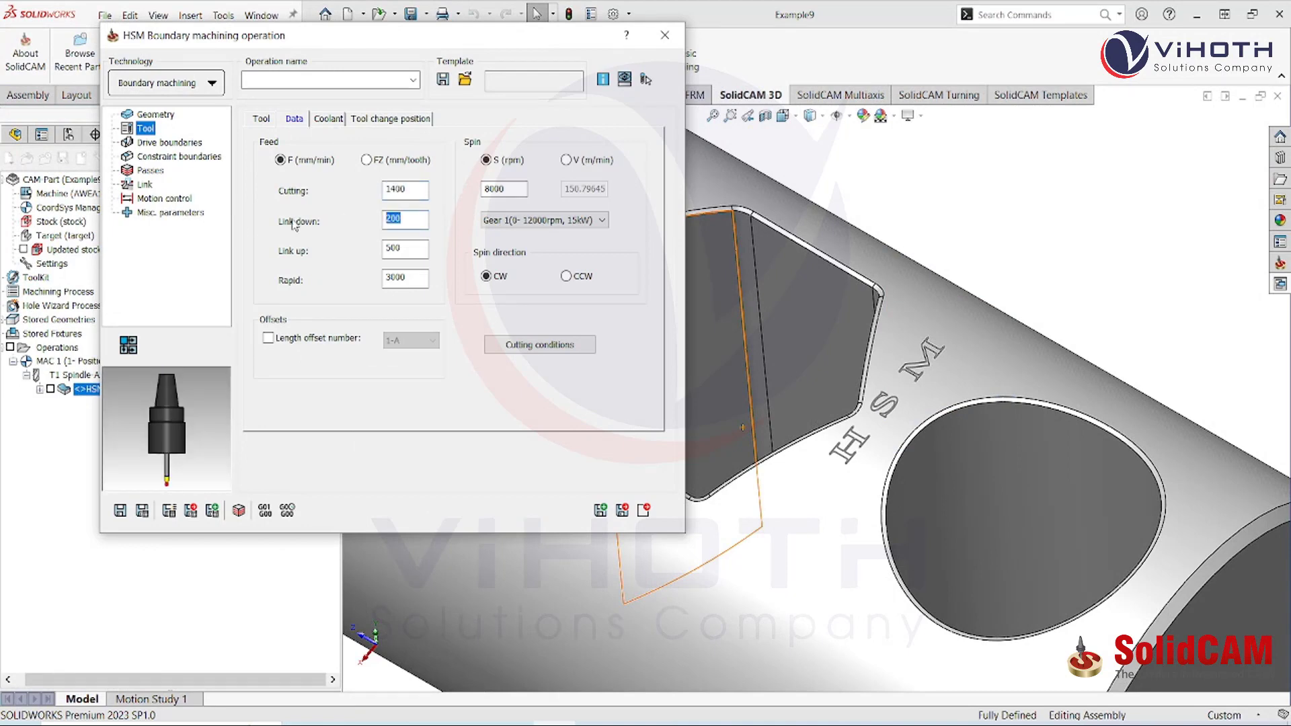
{"action": "type", "text": "300"}
Define a new user-defined drive boundary, contour2, from the HSM text in Sketch3 of the design model
{"action": "left_click", "coordinate": [161, 143]}
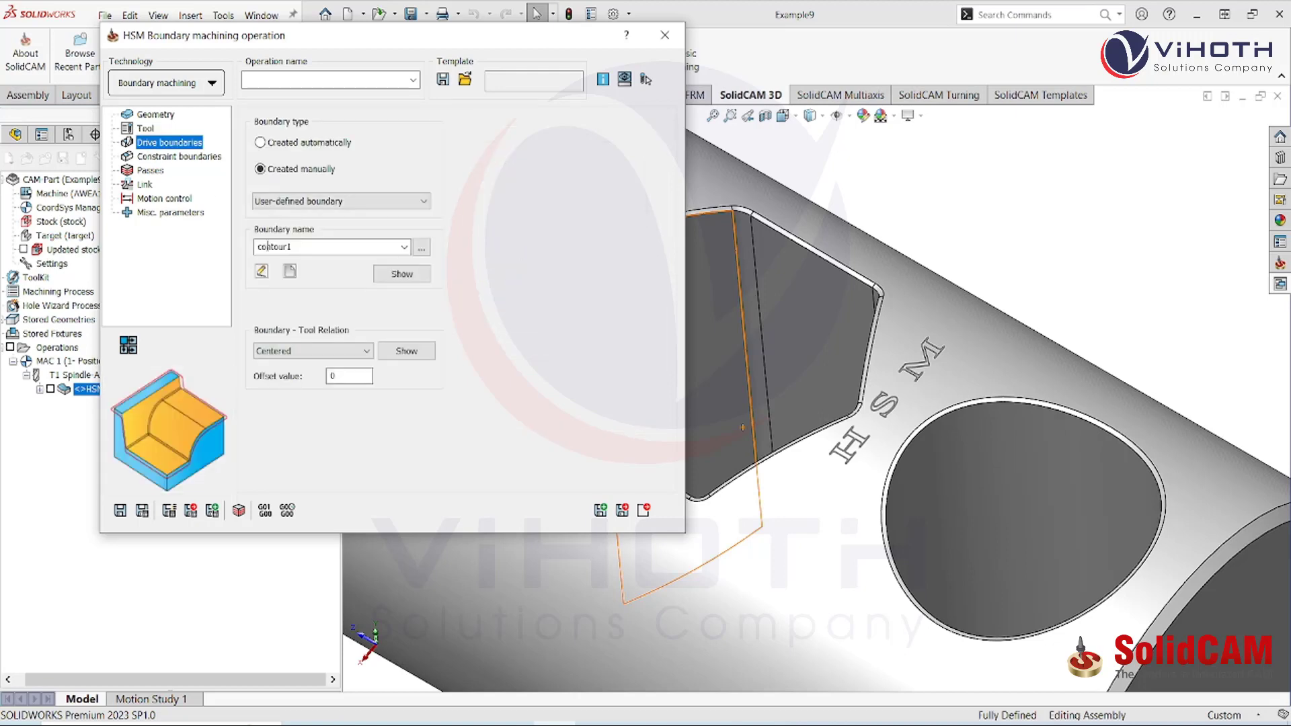
{"action": "left_click", "coordinate": [291, 273]}
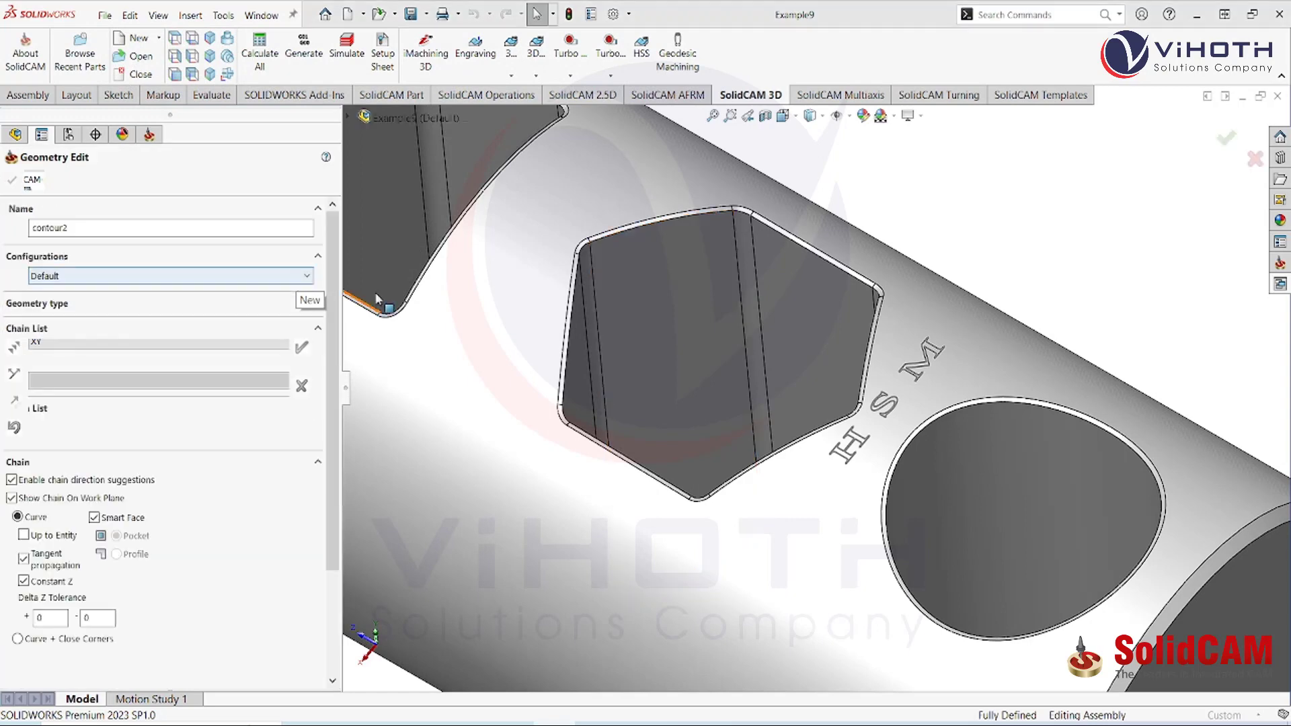
{"action": "scroll", "coordinate": [911, 415], "scroll_direction": "down", "scroll_amount": 3}
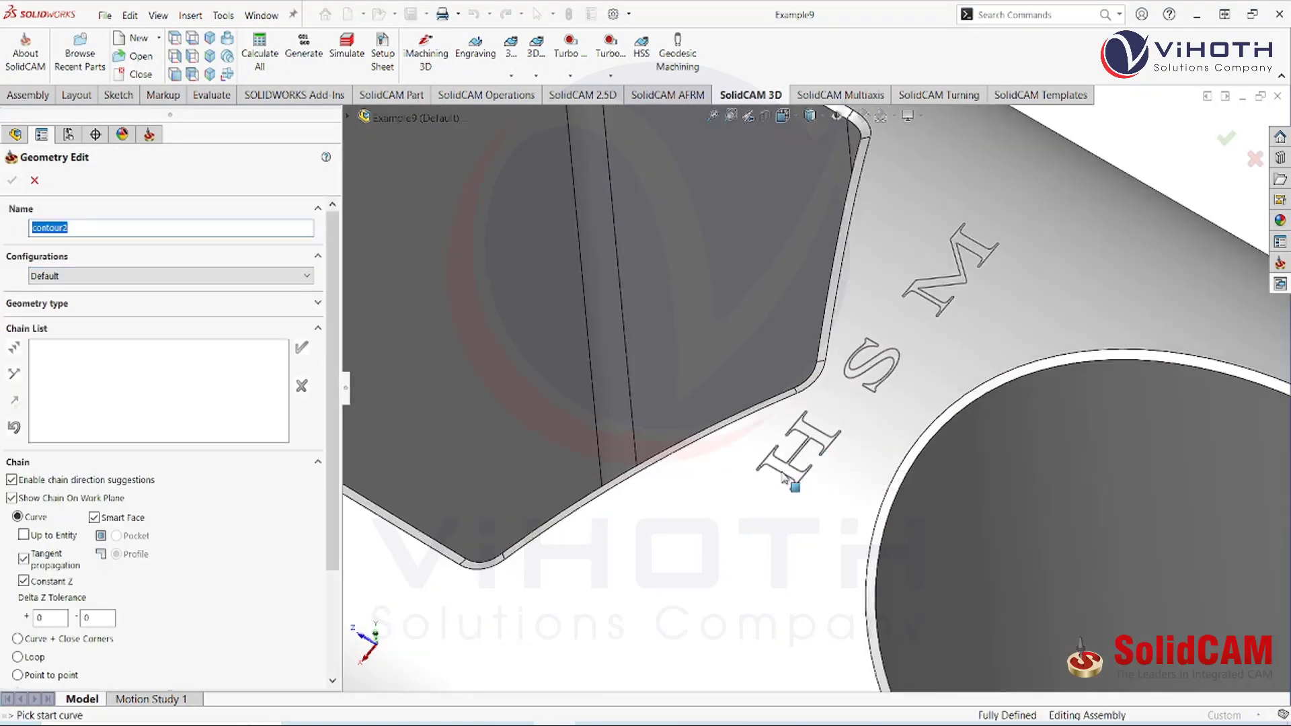
{"action": "scroll", "coordinate": [705, 528], "scroll_direction": "down", "scroll_amount": 2}
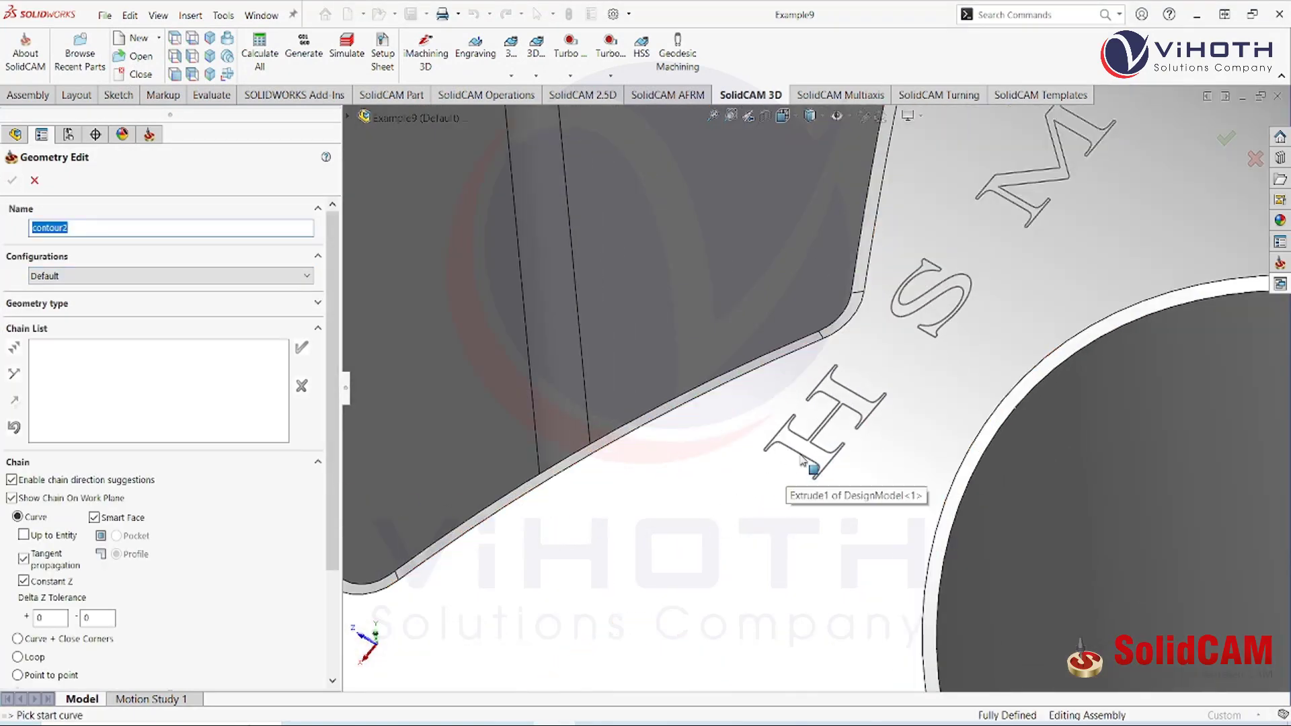
{"action": "left_click", "coordinate": [797, 453]}
{"action": "left_click", "coordinate": [804, 435]}
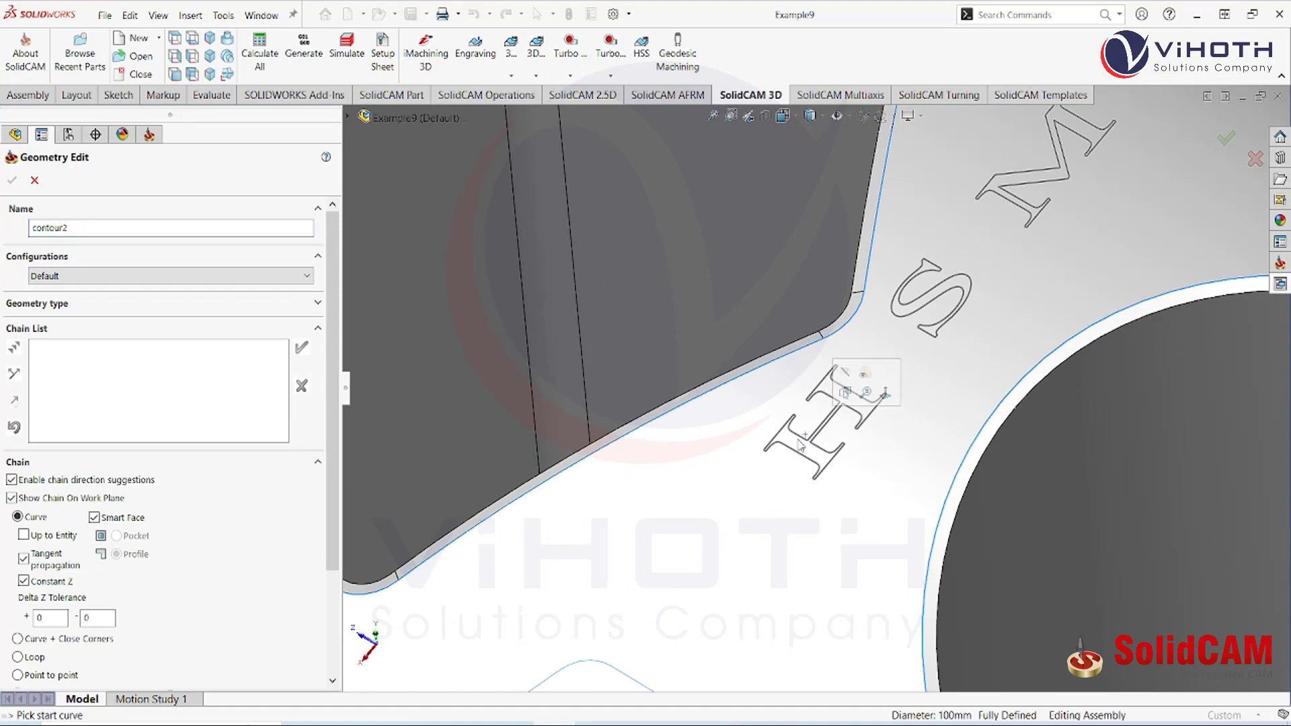
{"action": "left_click", "coordinate": [349, 116]}
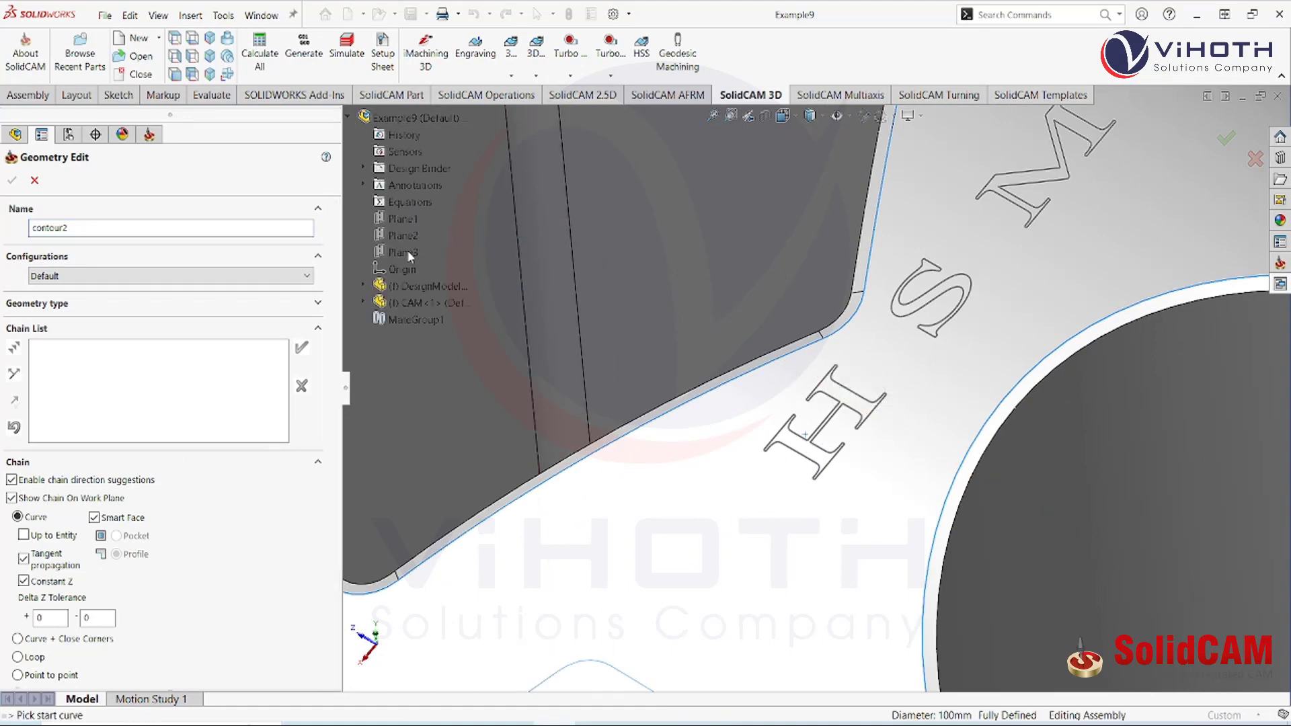
{"action": "left_click", "coordinate": [363, 285]}
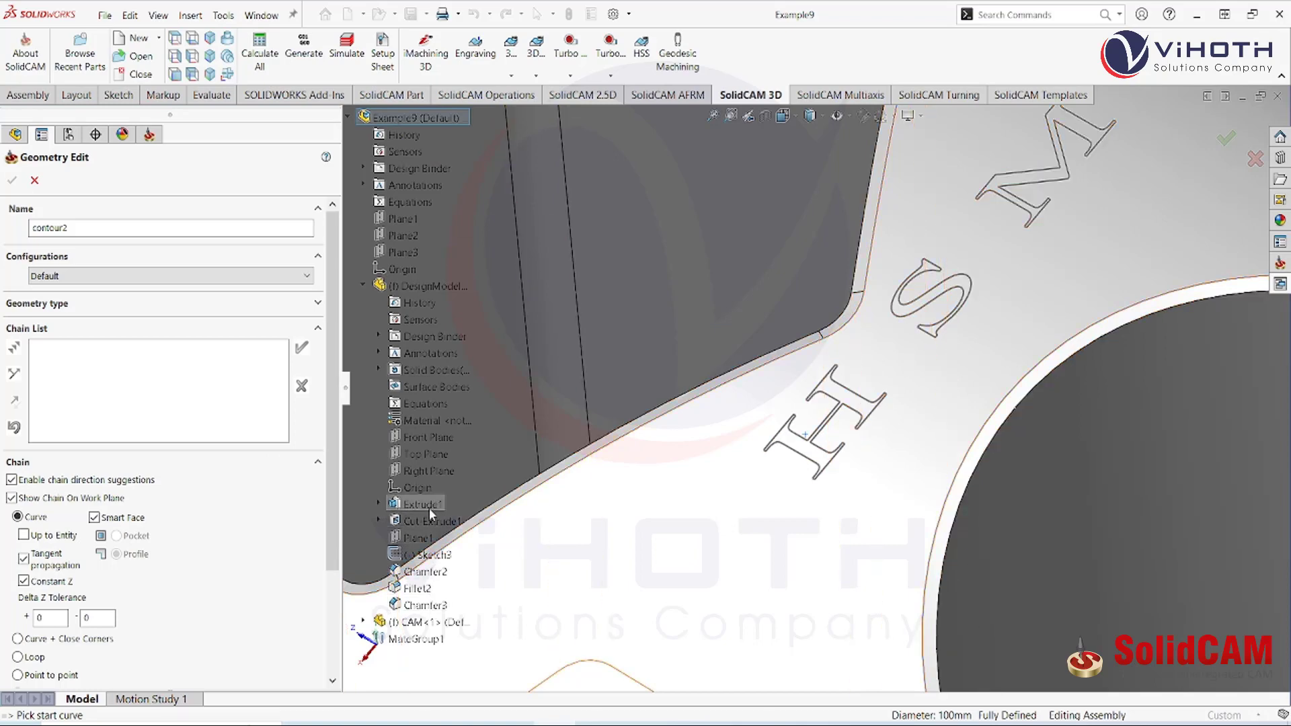
{"action": "left_click", "coordinate": [422, 555]}
{"action": "left_click", "coordinate": [353, 243]}
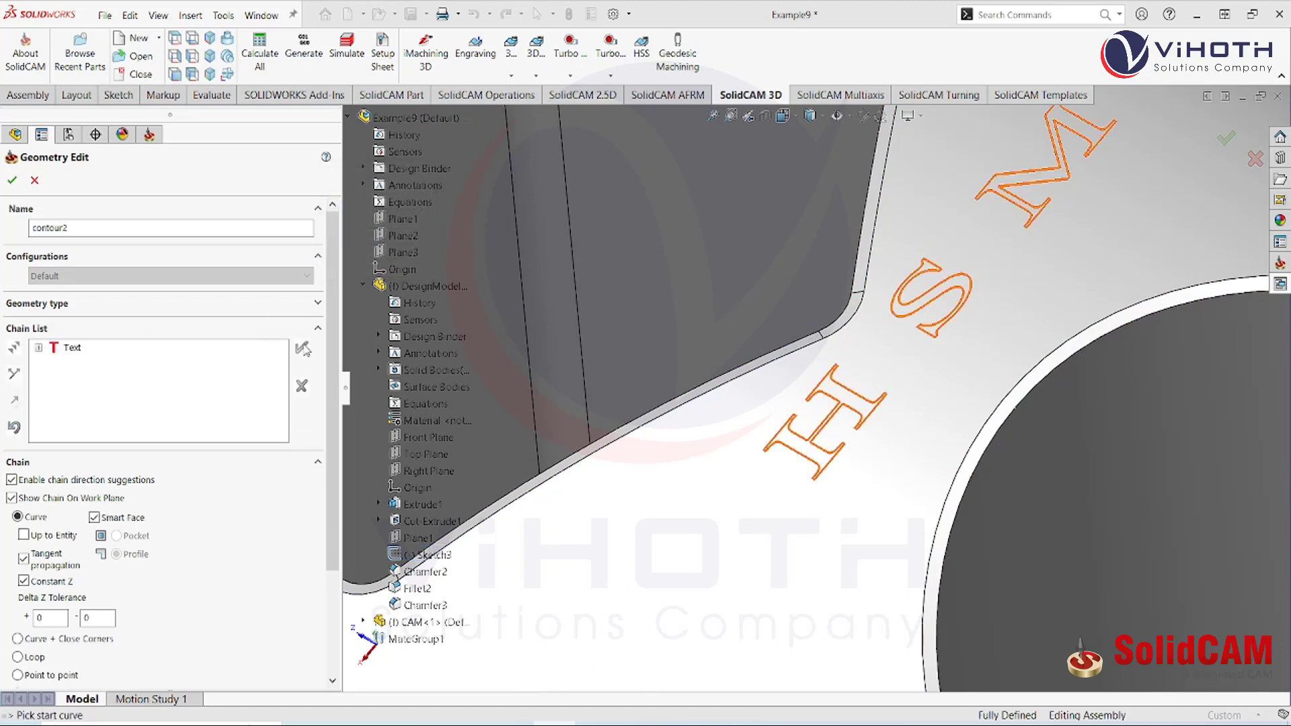
{"action": "left_click", "coordinate": [13, 181]}
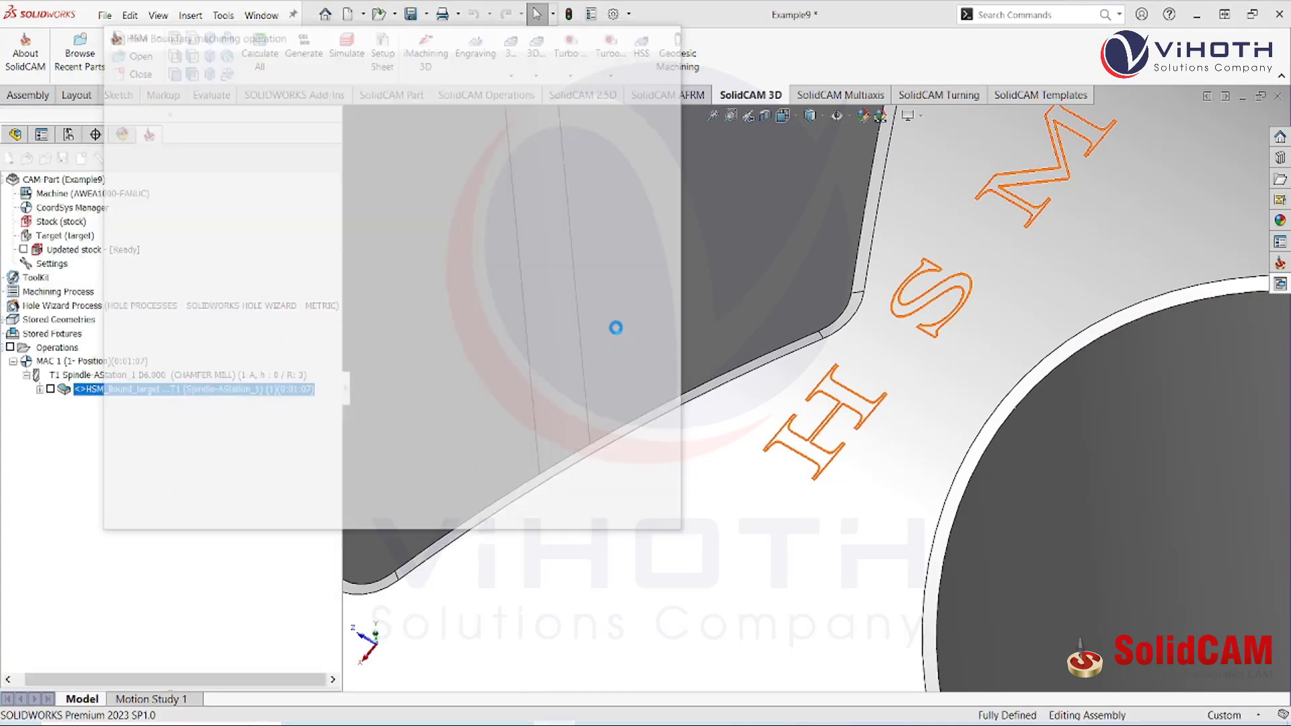
Edit the passes' floor offset for the text operation and calculate it, accepting the depth below the CoordSys lower level
{"action": "left_click", "coordinate": [142, 156]}
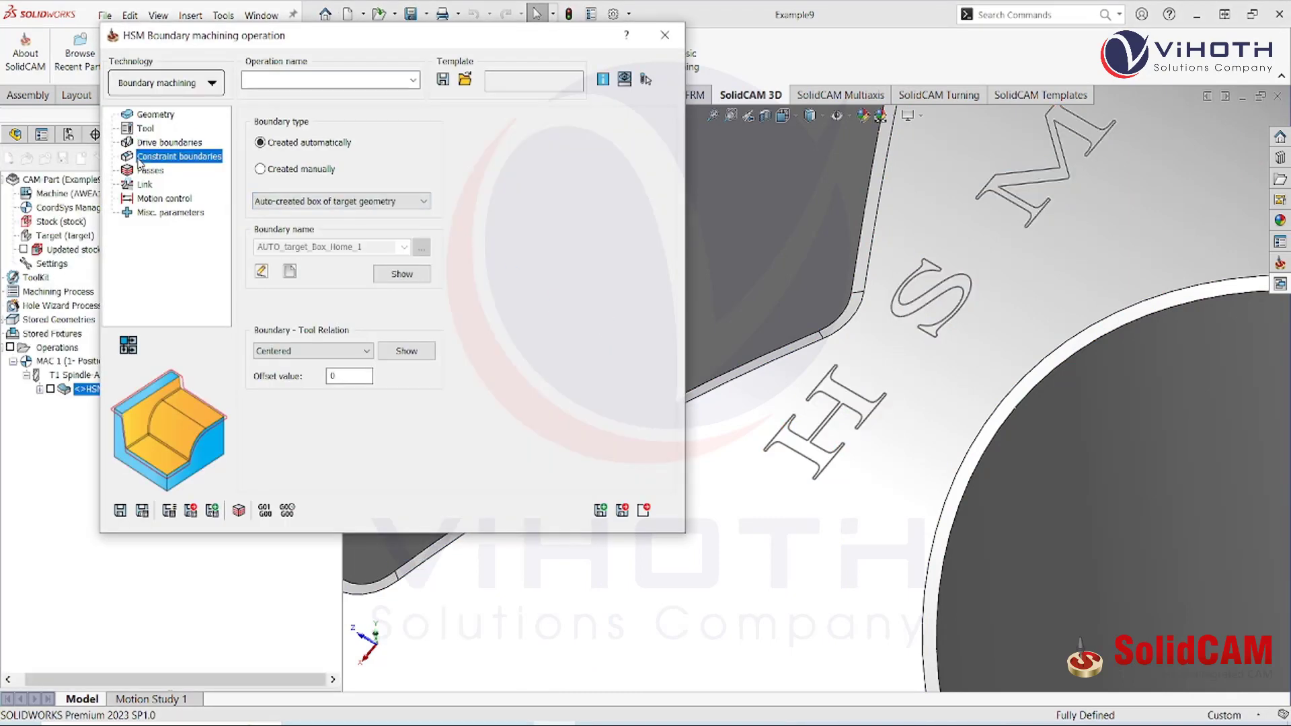
{"action": "left_click", "coordinate": [145, 171]}
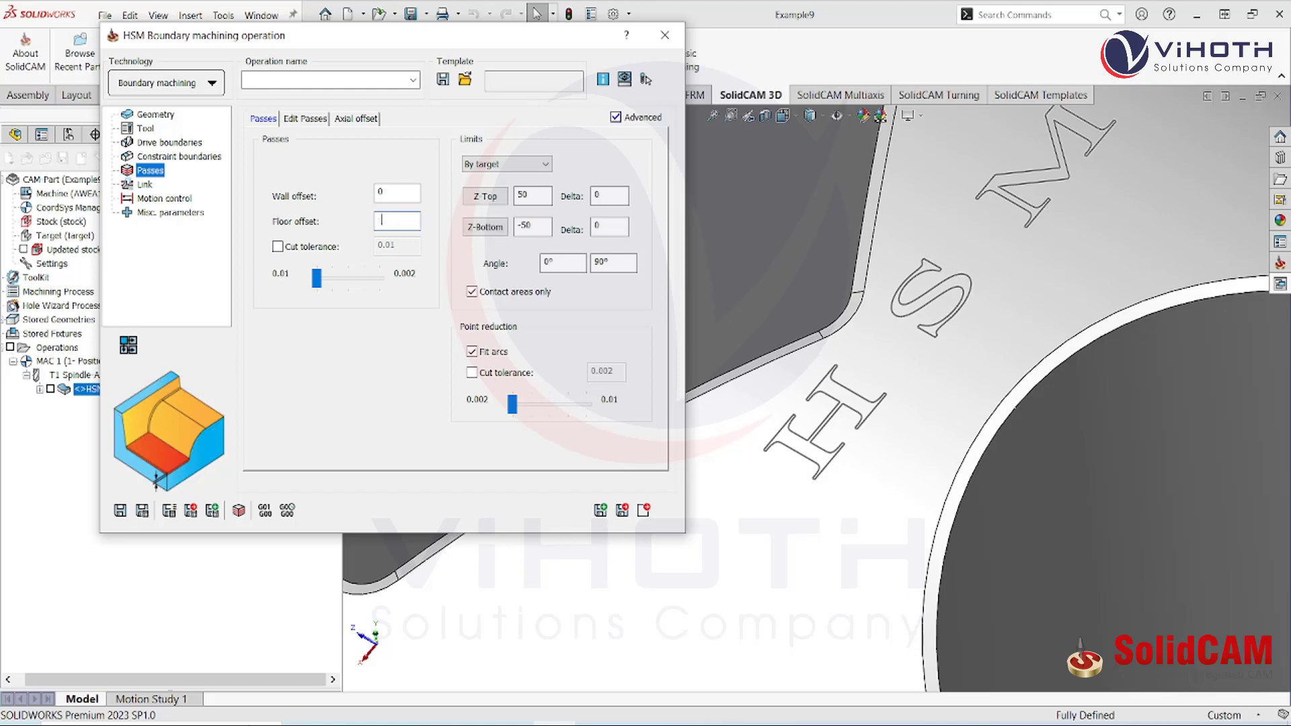
{"action": "left_click", "coordinate": [146, 185]}
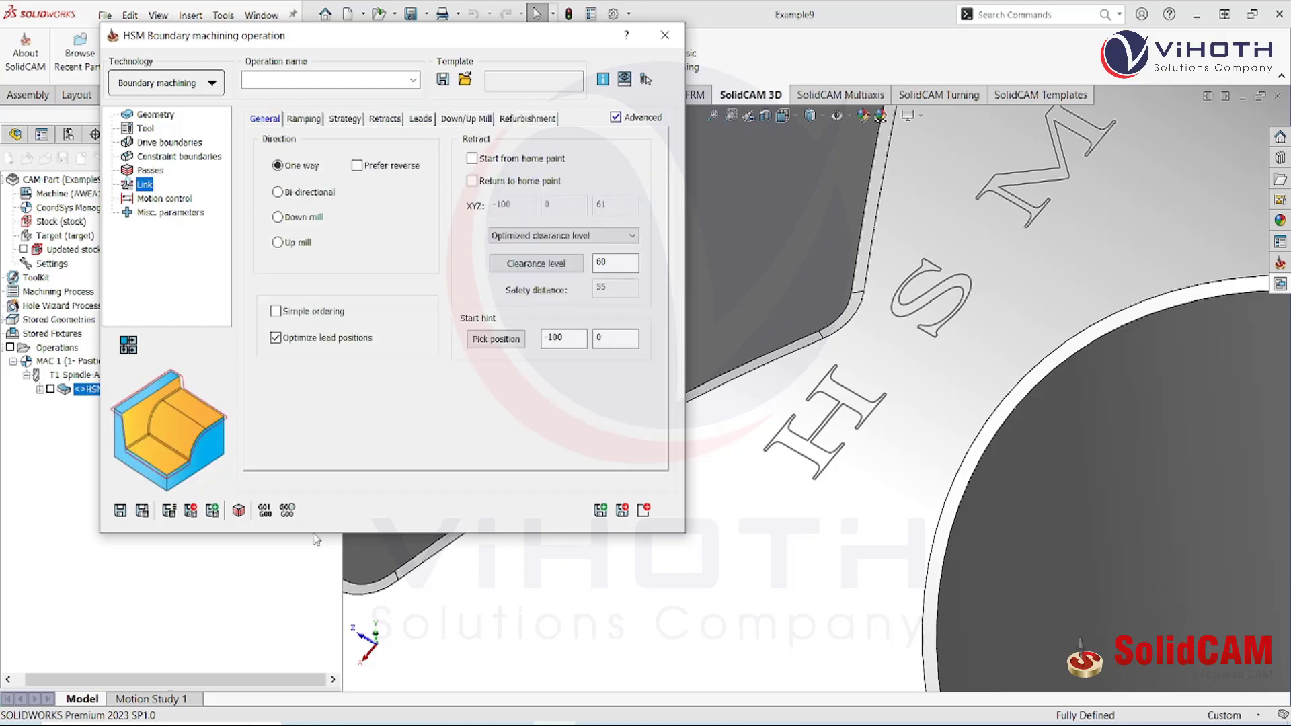
{"action": "left_click", "coordinate": [148, 516]}
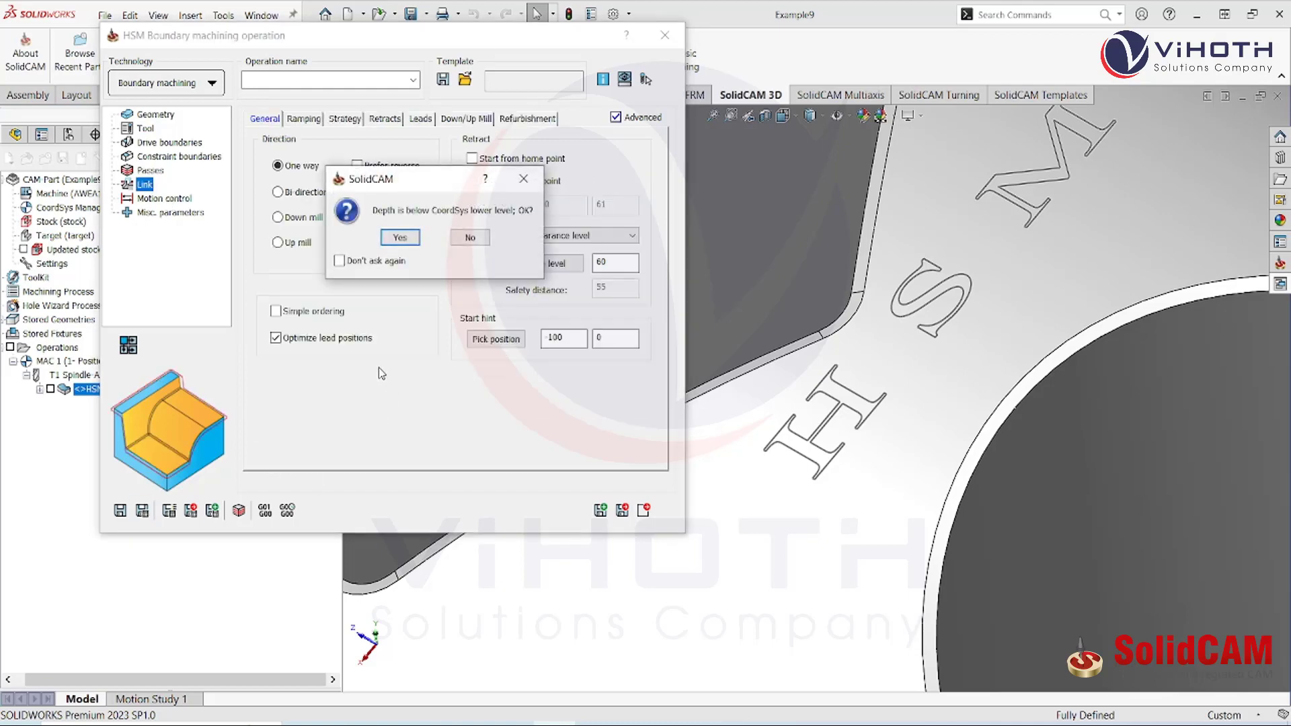
{"action": "left_click", "coordinate": [400, 238]}
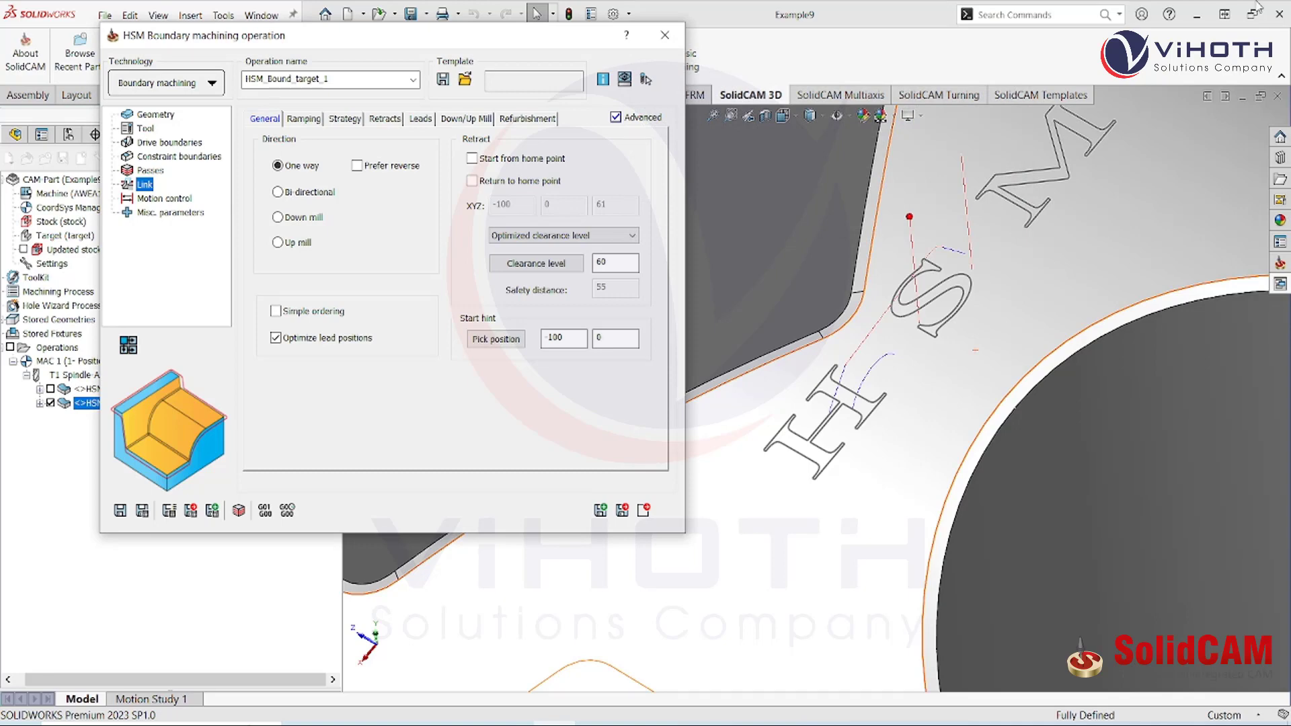
Simulate the HSM text engraving operation in SolidVerify, examine the cut letters up close, and exit the simulation
{"action": "middle_click_drag", "start_coordinate": [1053, 299], "coordinate": [1057, 253]}
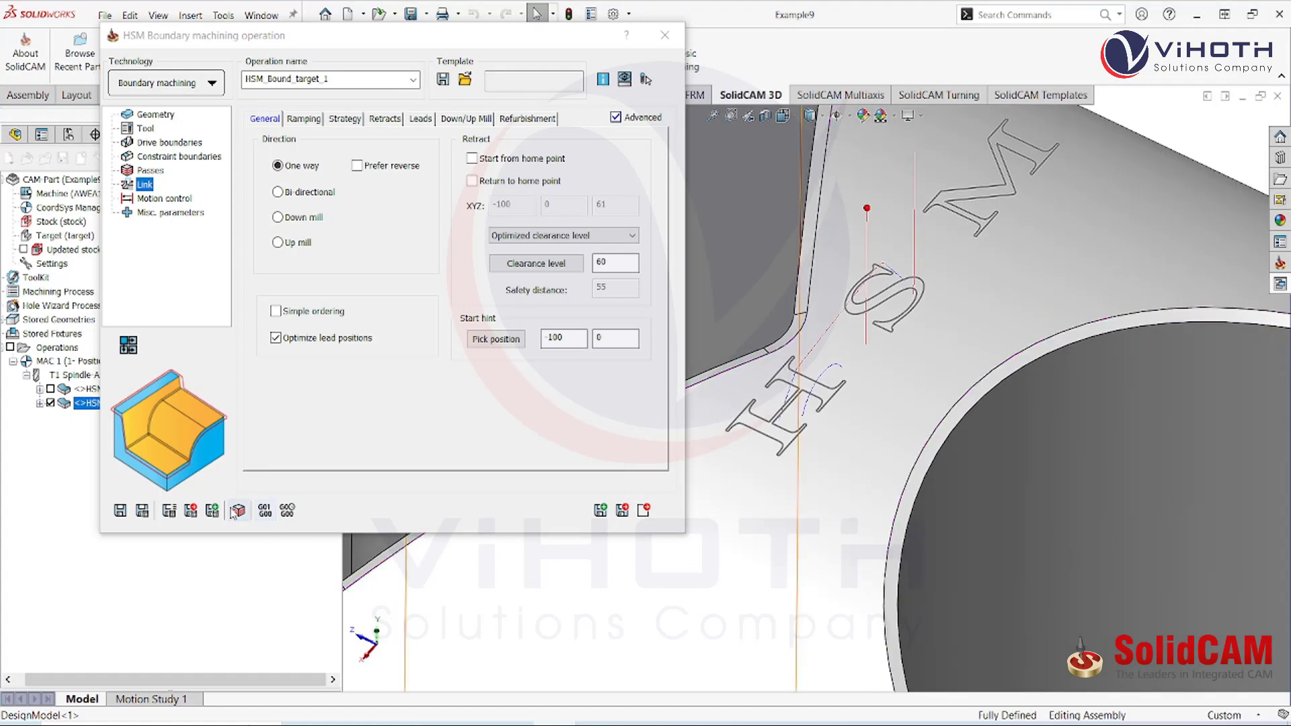
{"action": "left_click", "coordinate": [238, 511]}
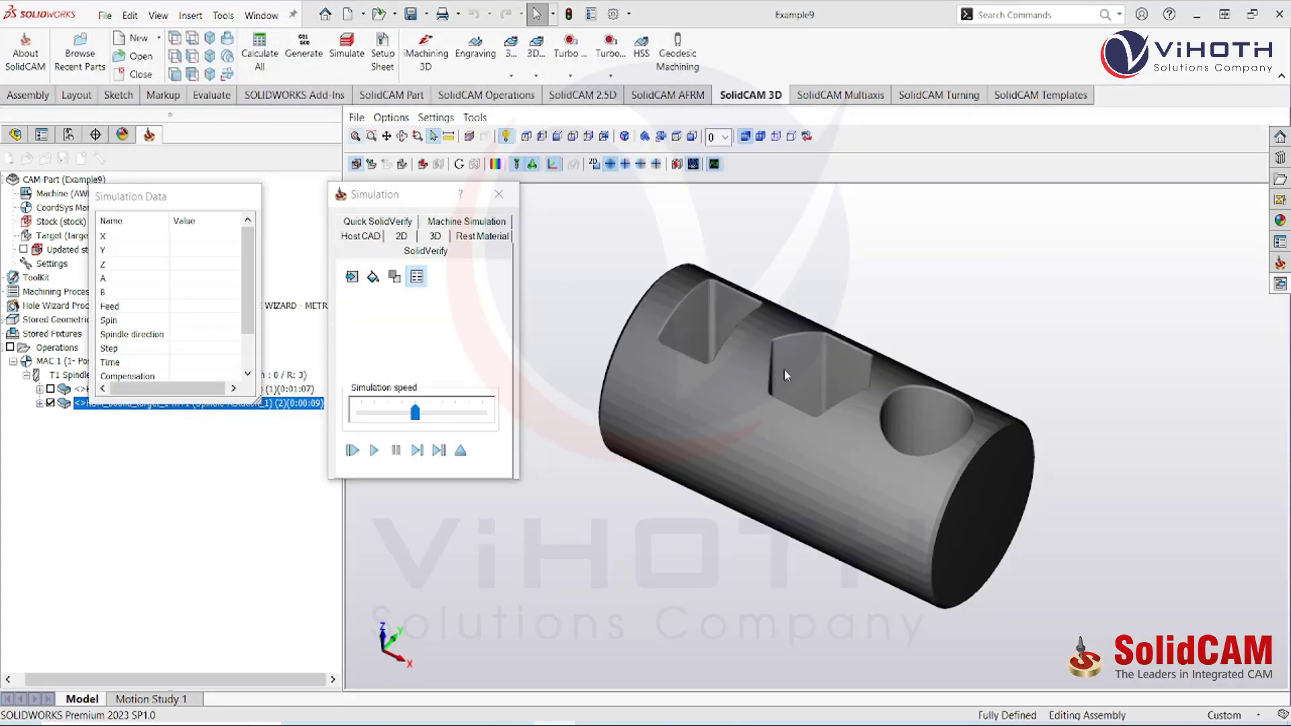
{"action": "scroll", "coordinate": [848, 409], "scroll_direction": "up", "scroll_amount": 5}
{"action": "left_click", "coordinate": [377, 447]}
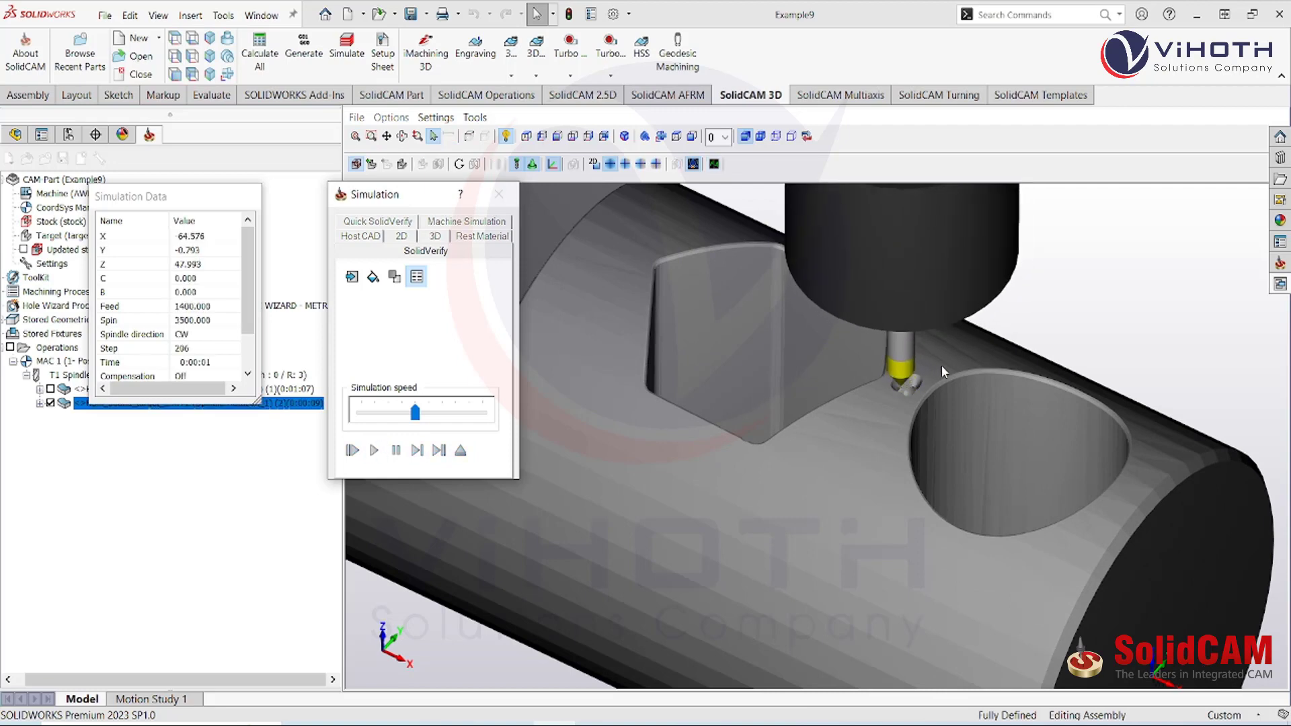
{"action": "scroll", "coordinate": [935, 364], "scroll_direction": "up", "scroll_amount": 4}
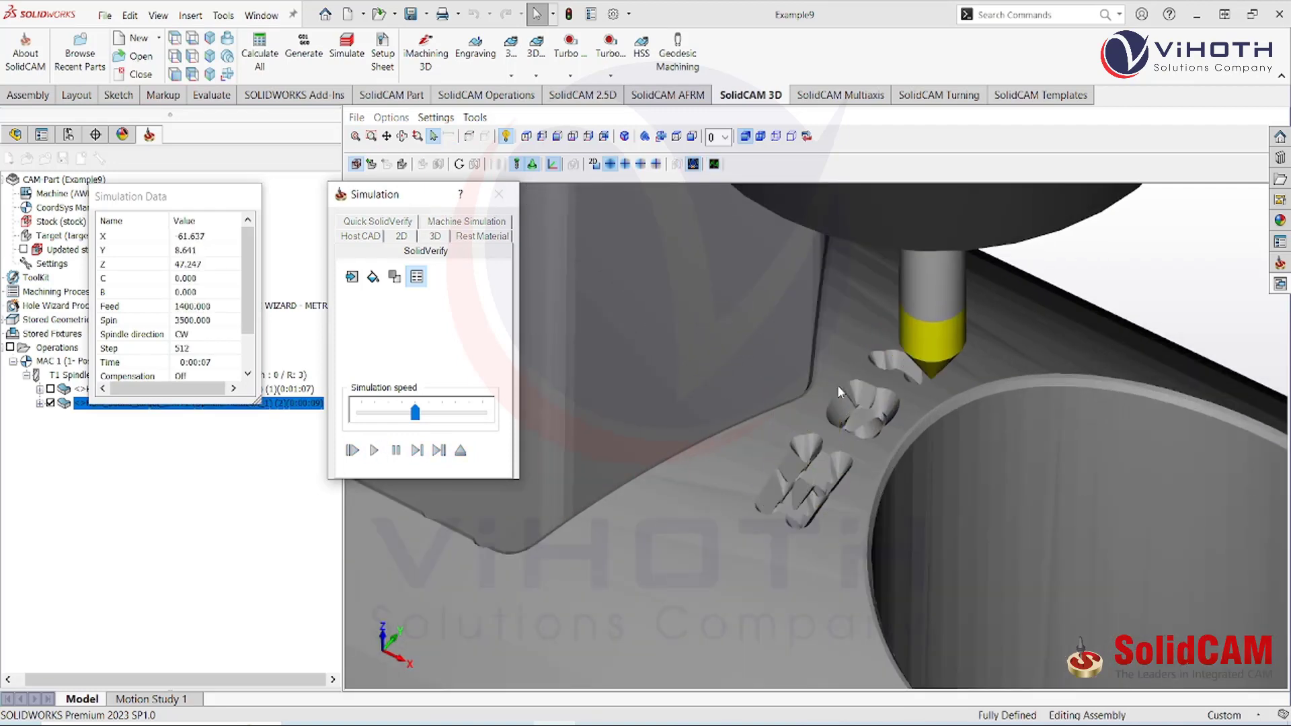
{"action": "left_click", "coordinate": [461, 450]}
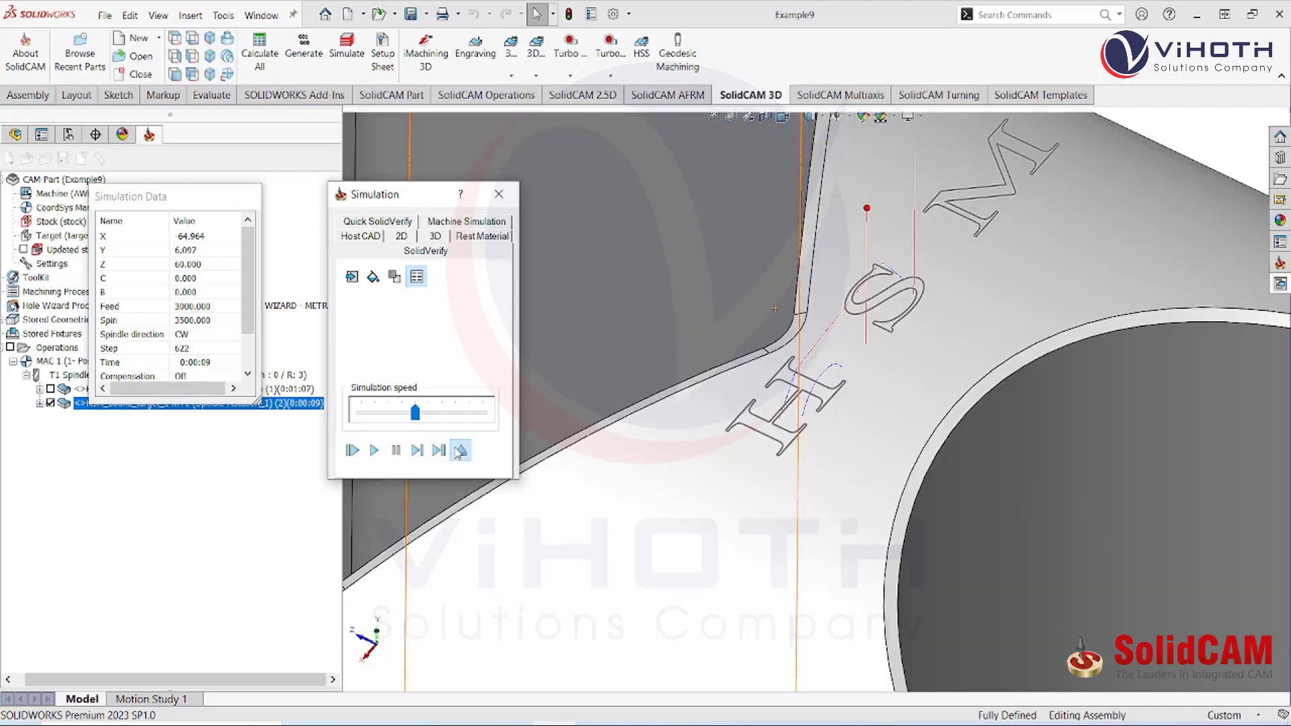
Set the text operation's floor offset to -0.2, enable its cut tolerance at 0.01, and recalculate the toolpath
{"action": "left_click", "coordinate": [149, 170]}
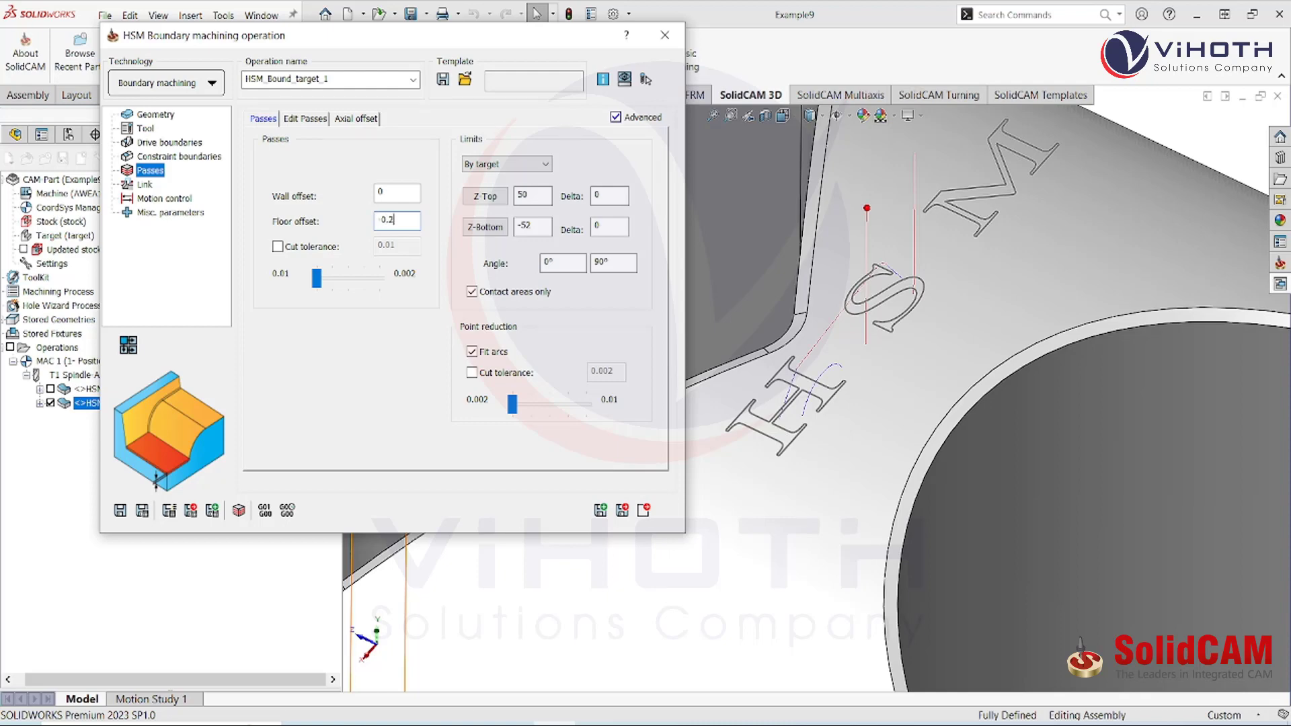
{"action": "left_click", "coordinate": [277, 246]}
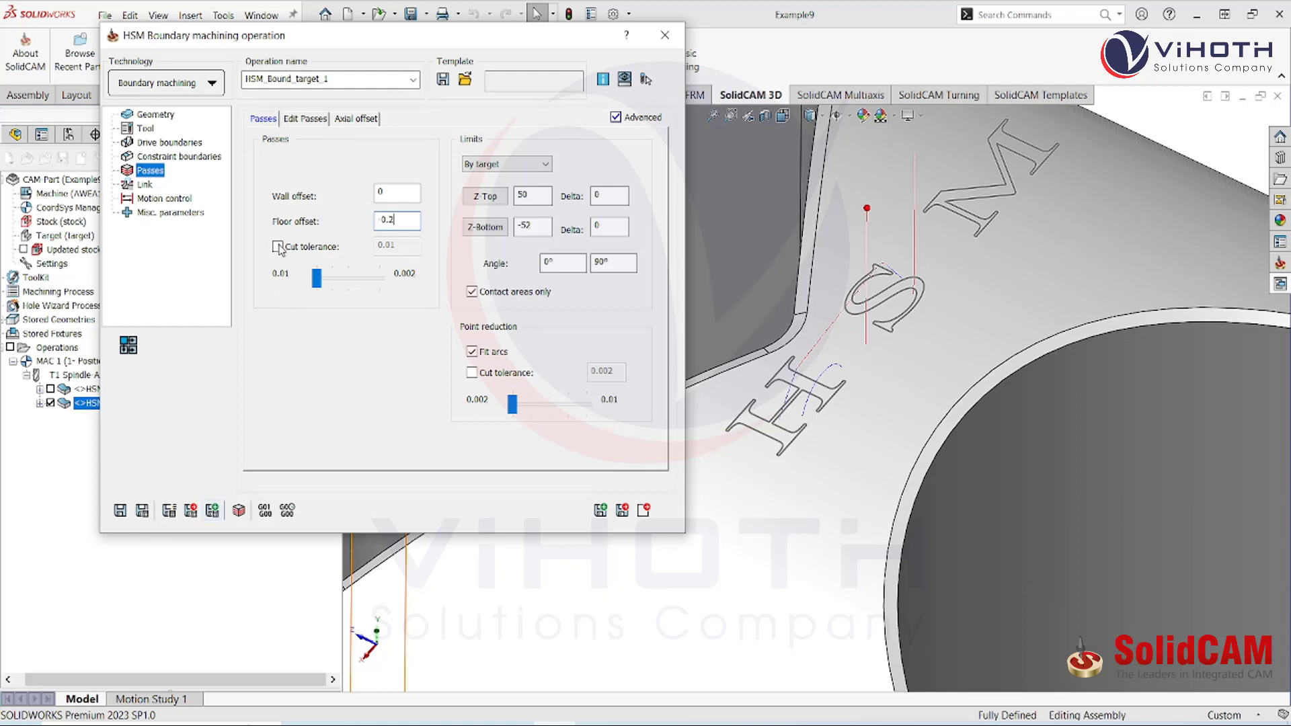
{"action": "left_click", "coordinate": [143, 511]}
{"action": "left_click", "coordinate": [395, 239]}
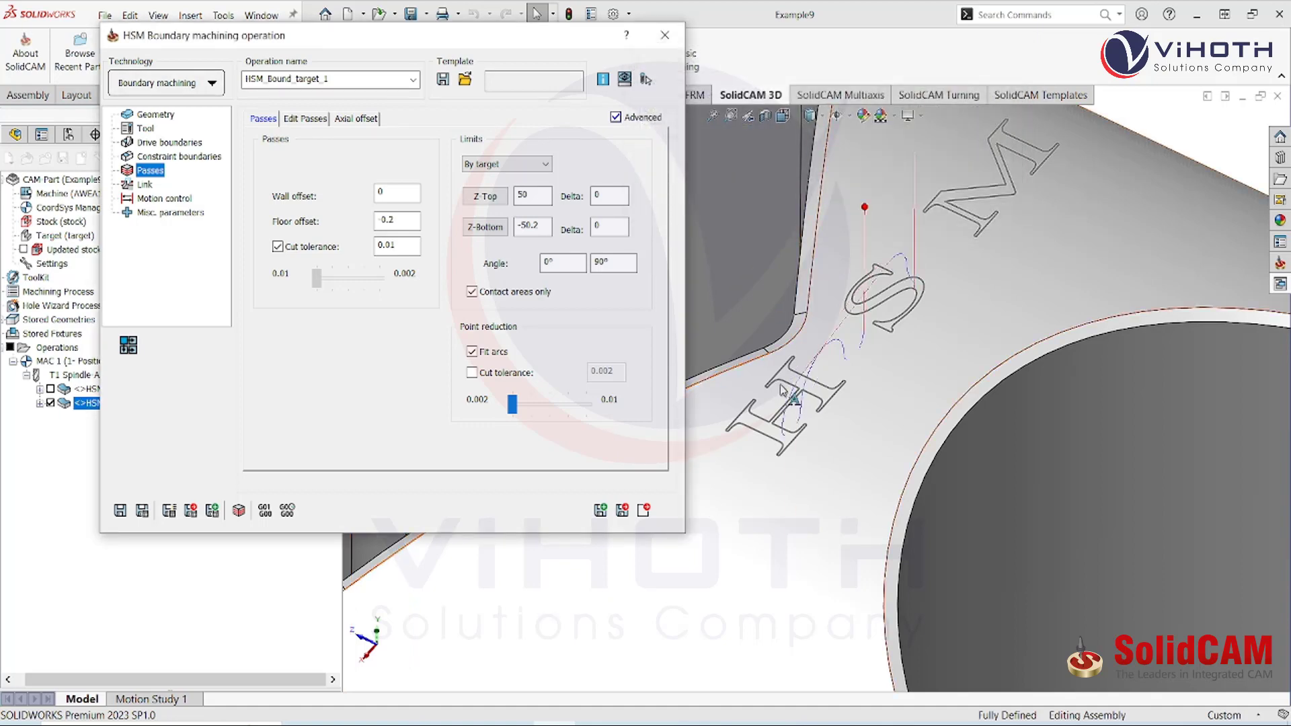
Simulate the recalculated text operation in SolidVerify and examine the engraved HSM letters beside the round pocket
{"action": "left_click", "coordinate": [238, 510]}
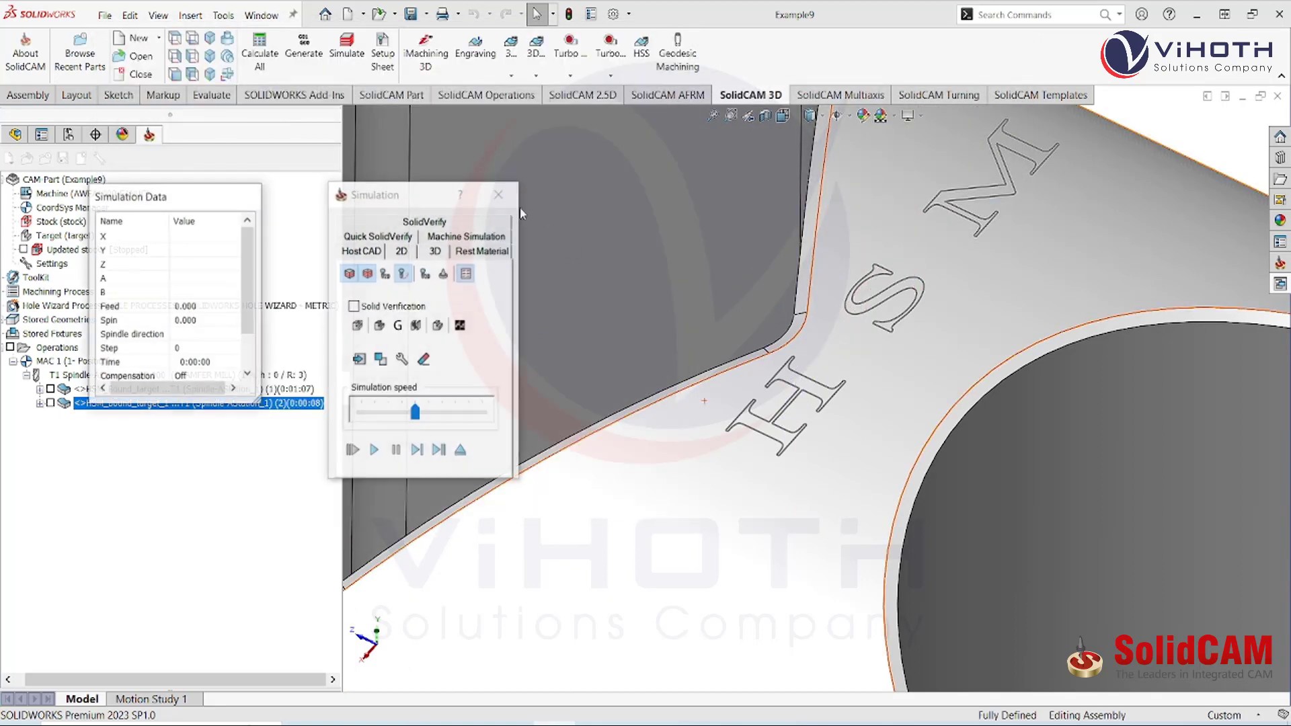
{"action": "left_click", "coordinate": [426, 250]}
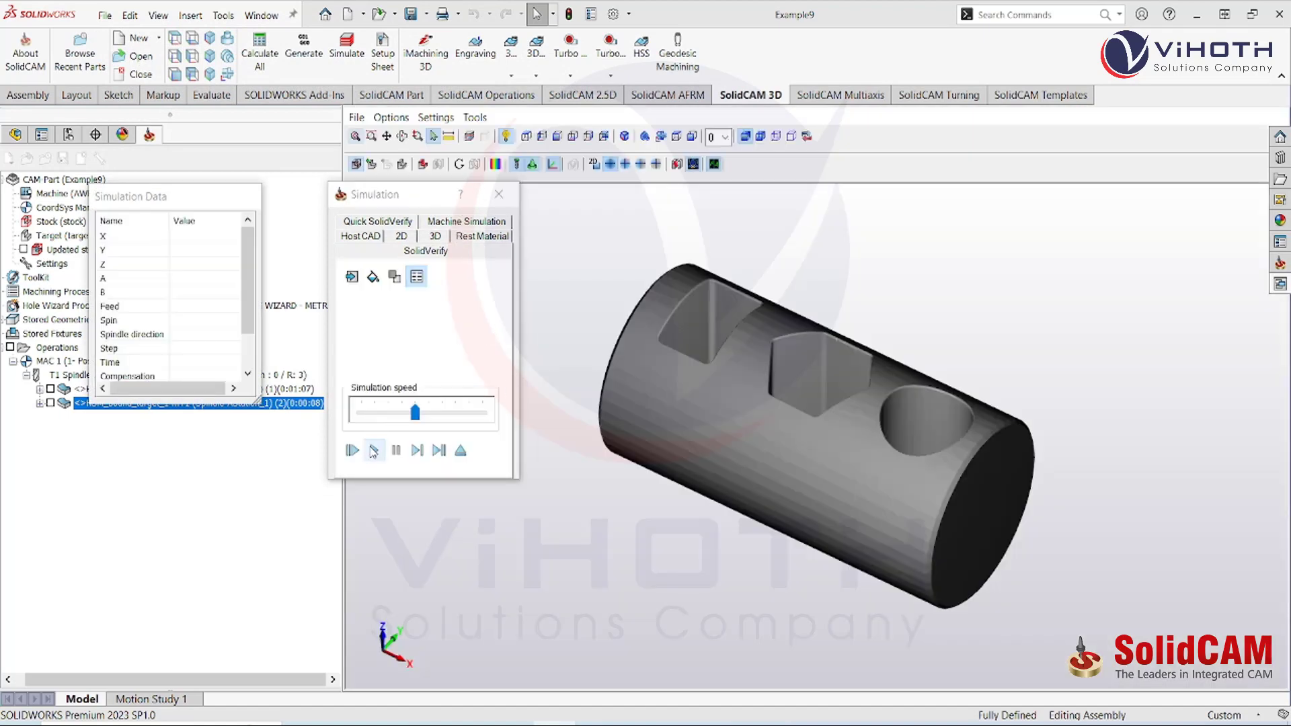
{"action": "left_click", "coordinate": [373, 451]}
{"action": "scroll", "coordinate": [868, 337], "scroll_direction": "up", "scroll_amount": 5}
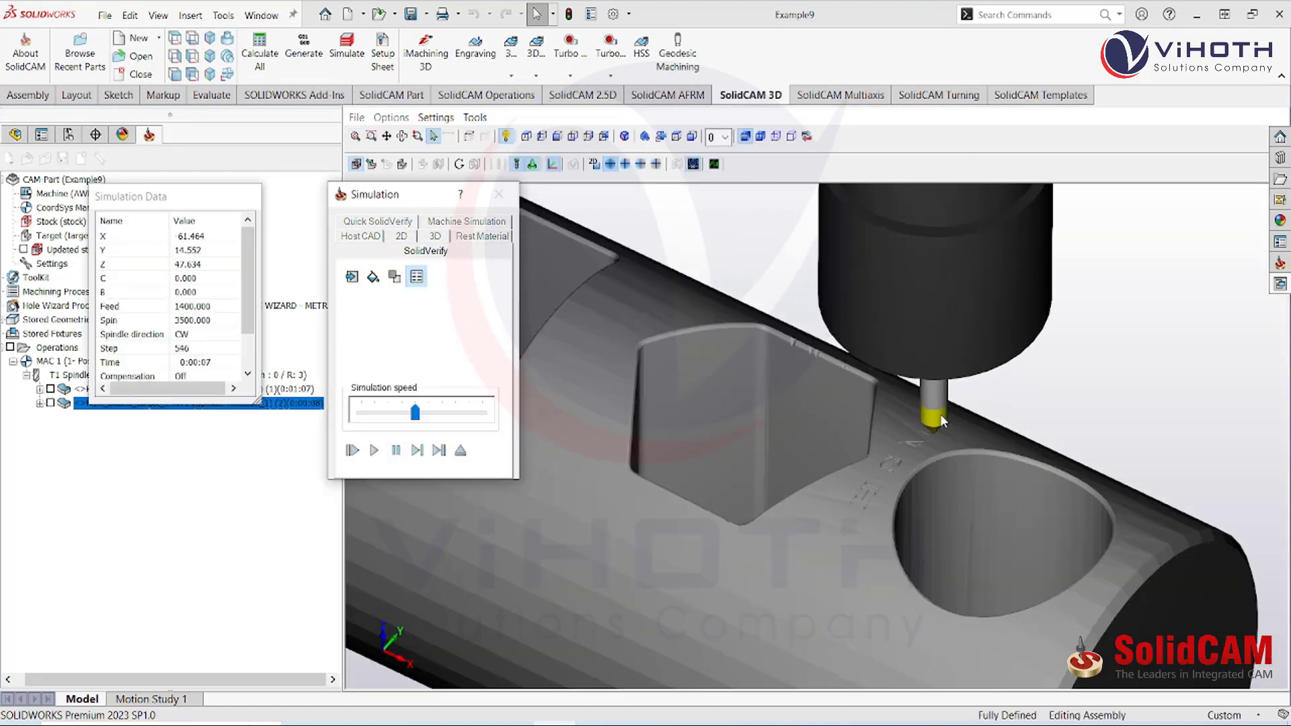
{"action": "scroll", "coordinate": [917, 498], "scroll_direction": "up", "scroll_amount": 5}
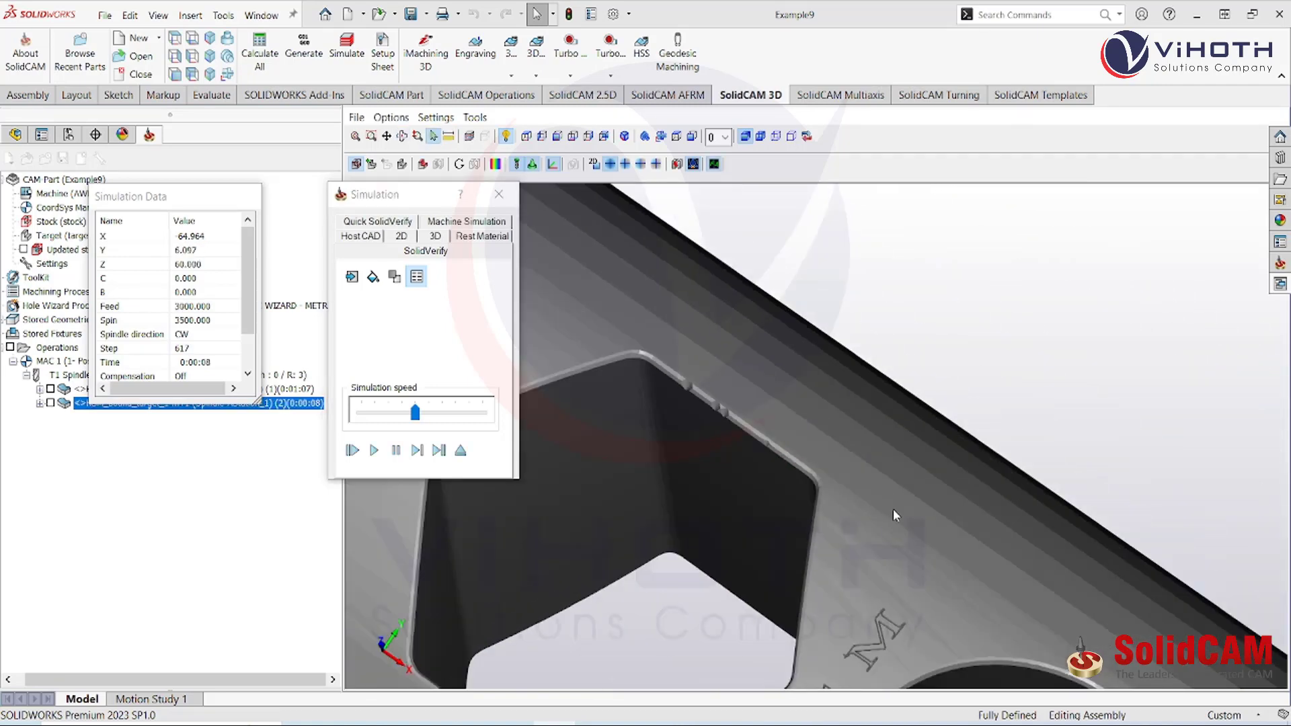
{"action": "middle_click_drag", "start_coordinate": [876, 577], "coordinate": [894, 192], "text": "ctrl"}
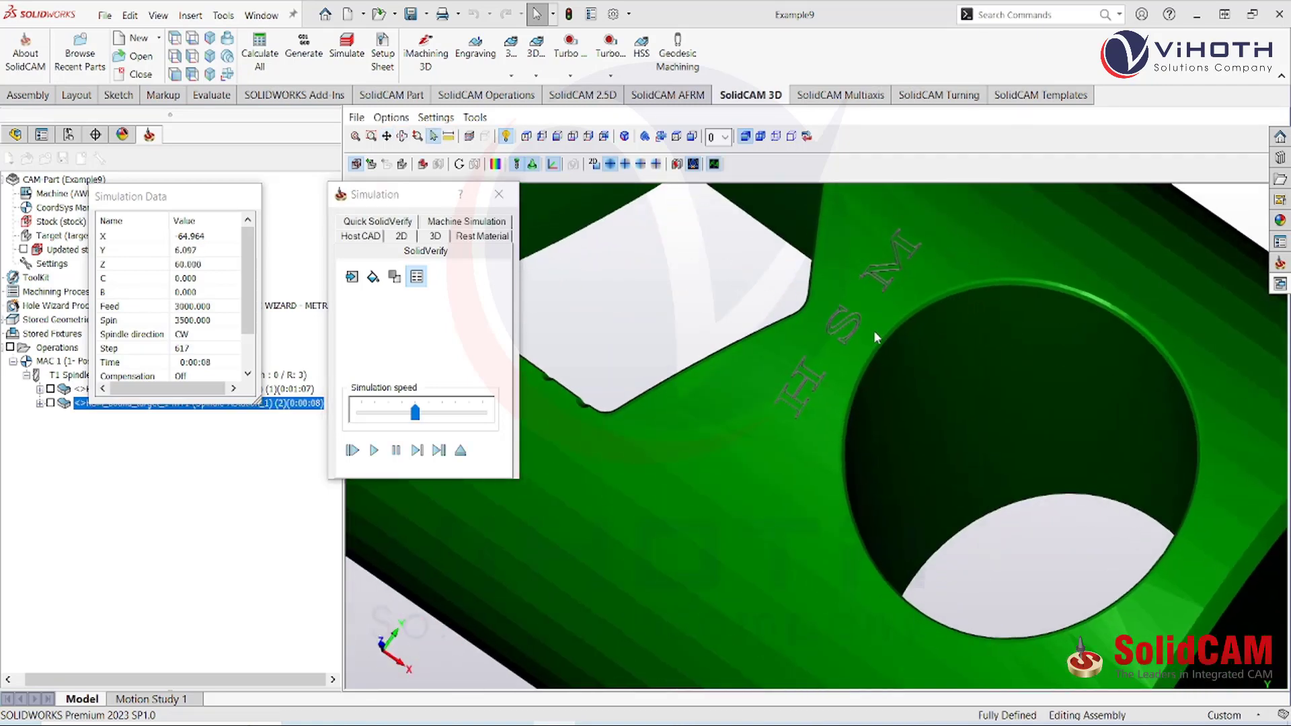
{"action": "scroll", "coordinate": [876, 335], "scroll_direction": "up", "scroll_amount": 4}
{"action": "middle_click_drag", "start_coordinate": [865, 349], "coordinate": [817, 431], "text": "ctrl"}
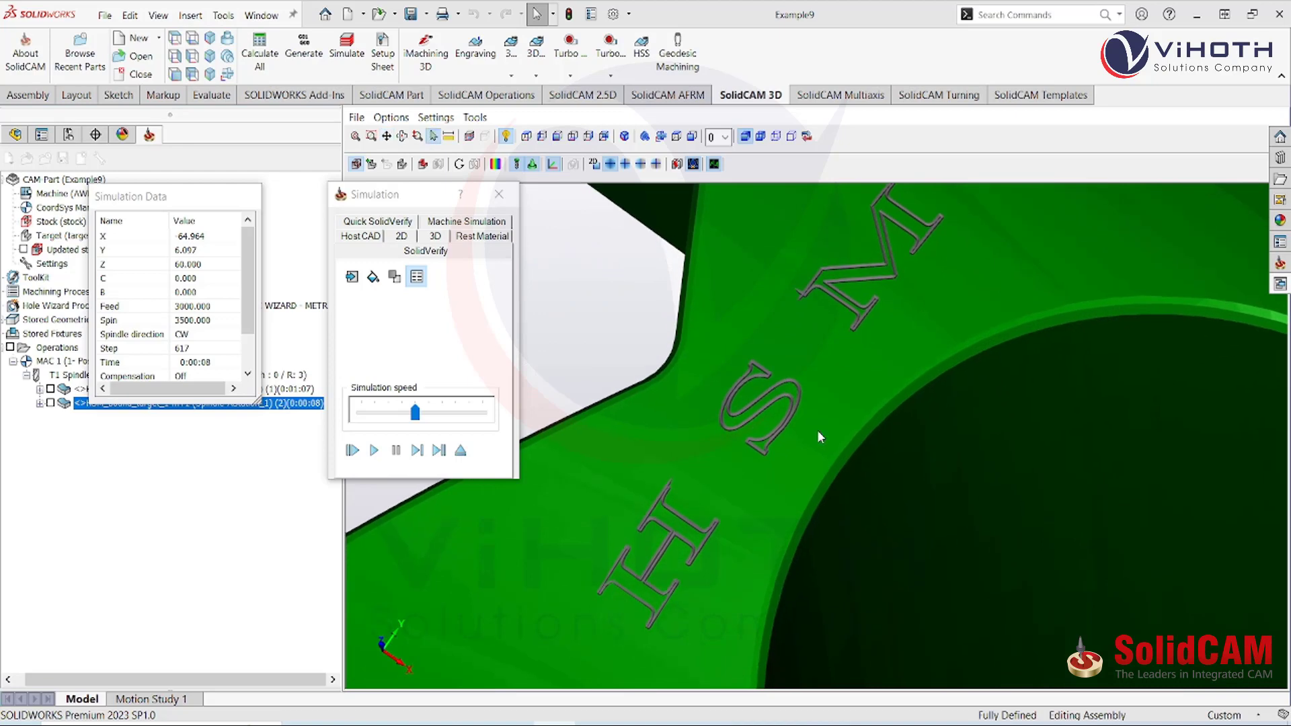
{"action": "scroll", "coordinate": [816, 428], "scroll_direction": "down", "scroll_amount": 5}
{"action": "scroll", "coordinate": [812, 427], "scroll_direction": "up", "scroll_amount": 4}
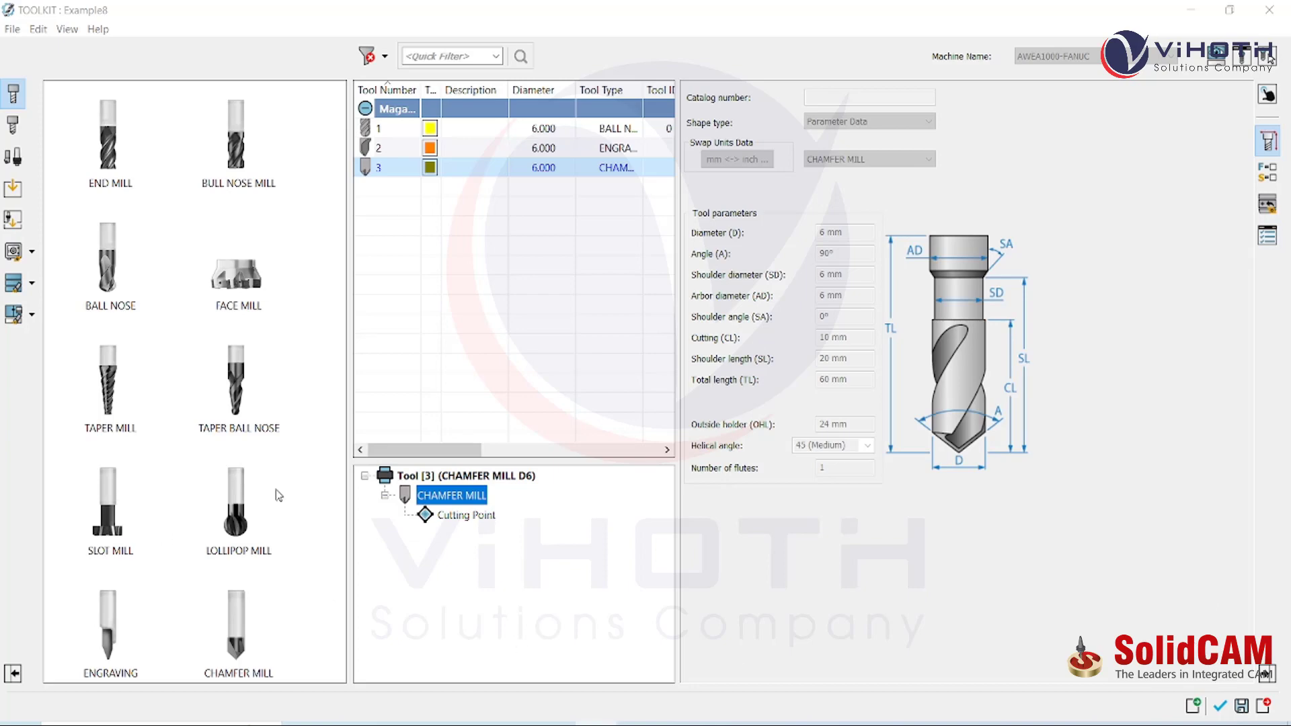
Cancel the unfinished HSM Boundary operation in Example8 and discard Sketch1 with its SOLIDCAM VIETNAM text from the design model
{"action": "left_click", "coordinate": [1283, 8]}
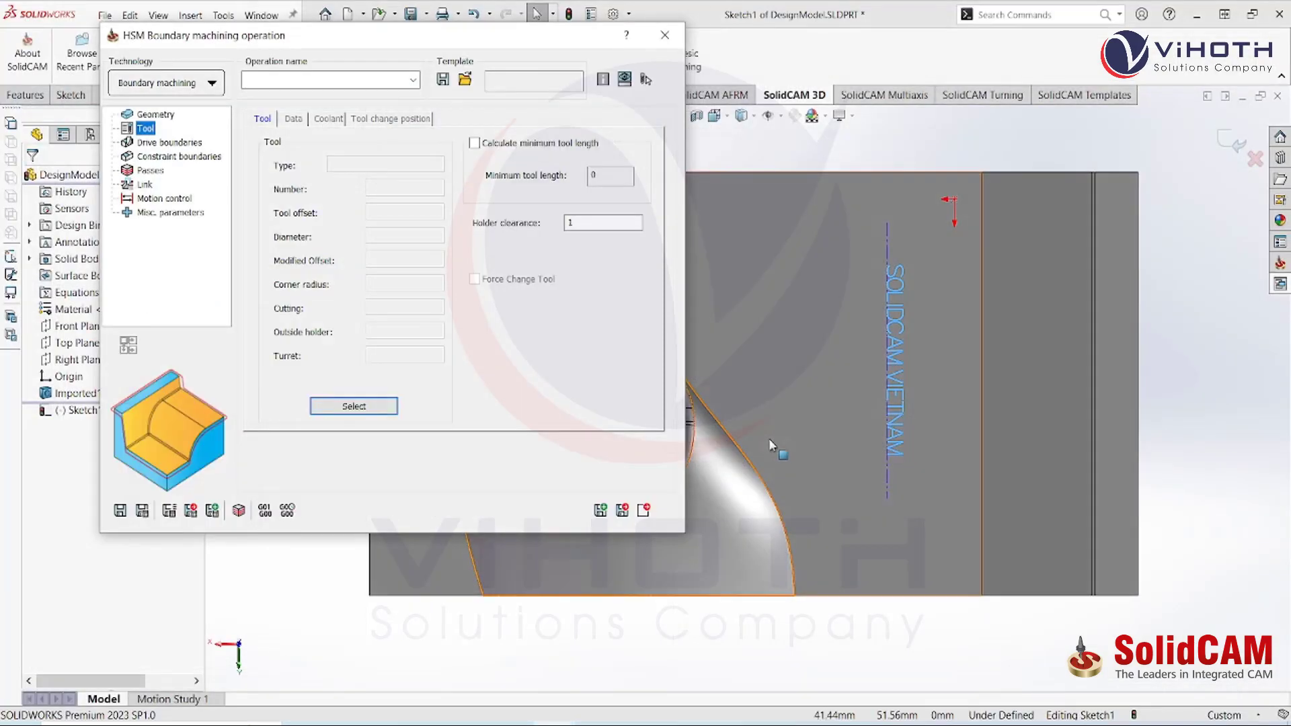
{"action": "left_click", "coordinate": [662, 35]}
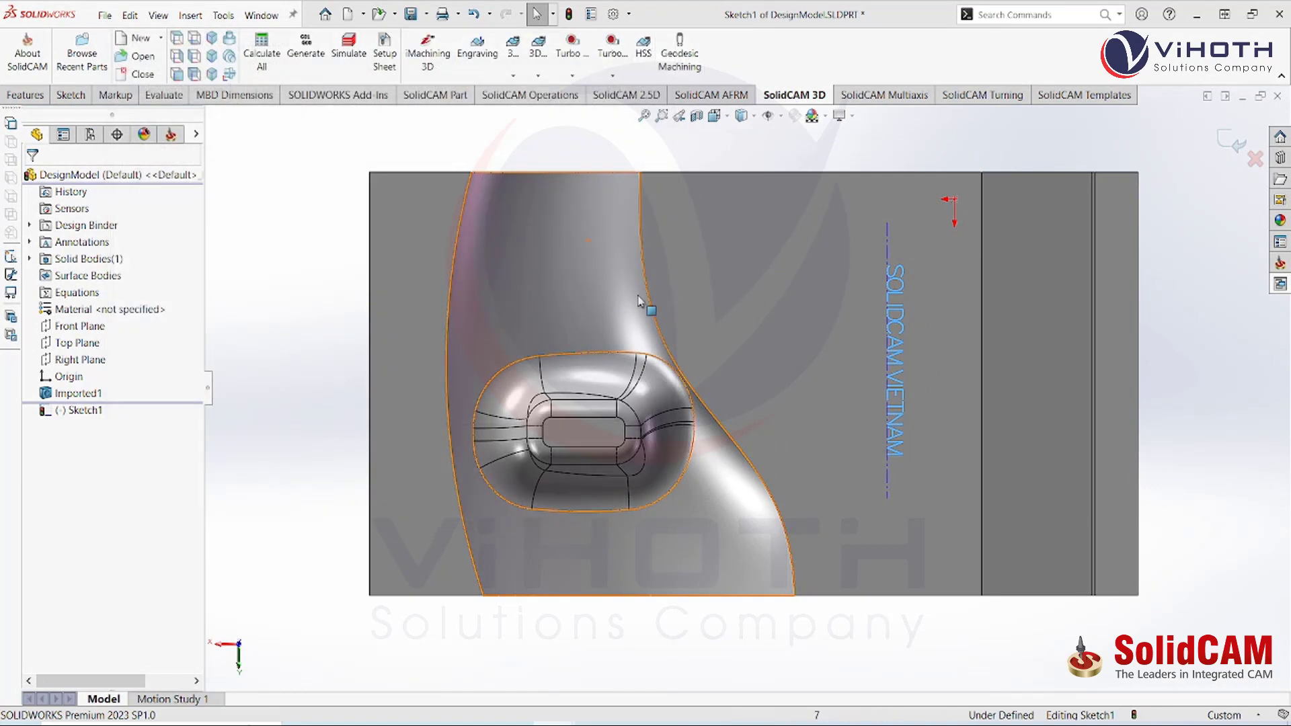
{"action": "scroll", "coordinate": [679, 337], "scroll_direction": "up", "scroll_amount": 3}
{"action": "middle_click_drag", "start_coordinate": [681, 288], "coordinate": [683, 277]}
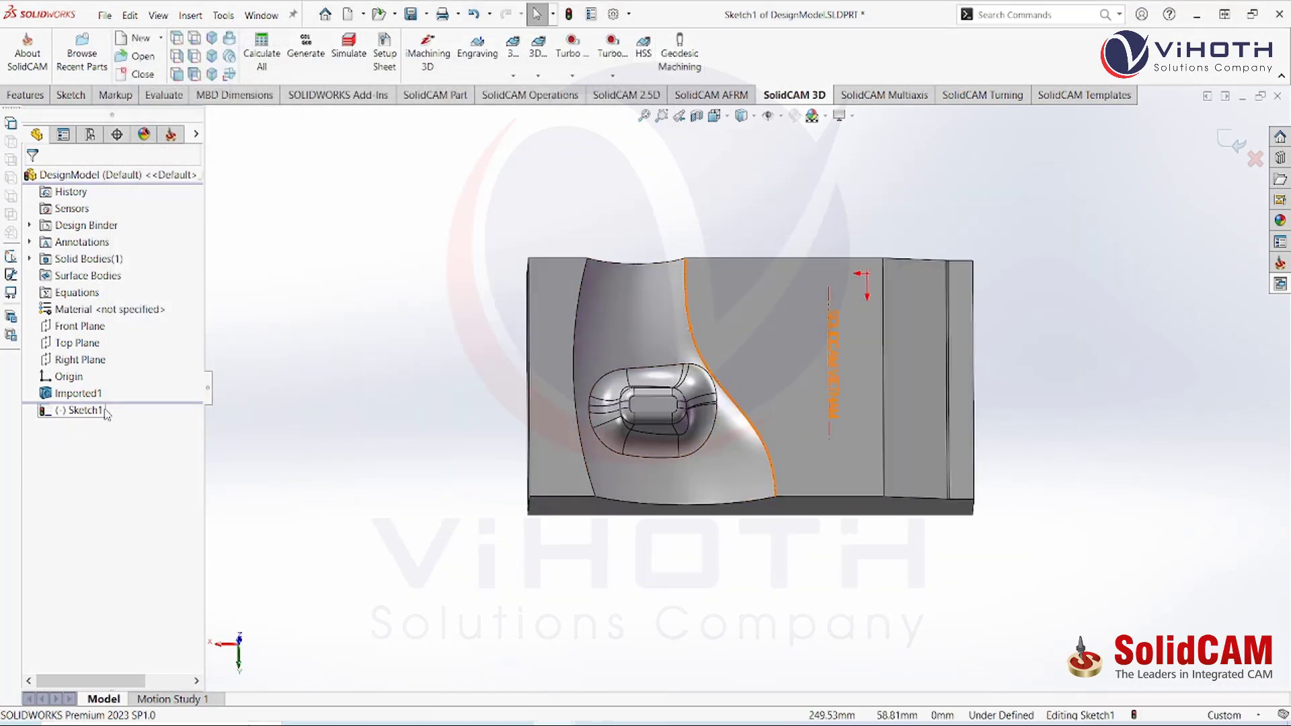
{"action": "scroll", "coordinate": [880, 349], "scroll_direction": "down", "scroll_amount": 4}
{"action": "left_click", "coordinate": [1254, 158]}
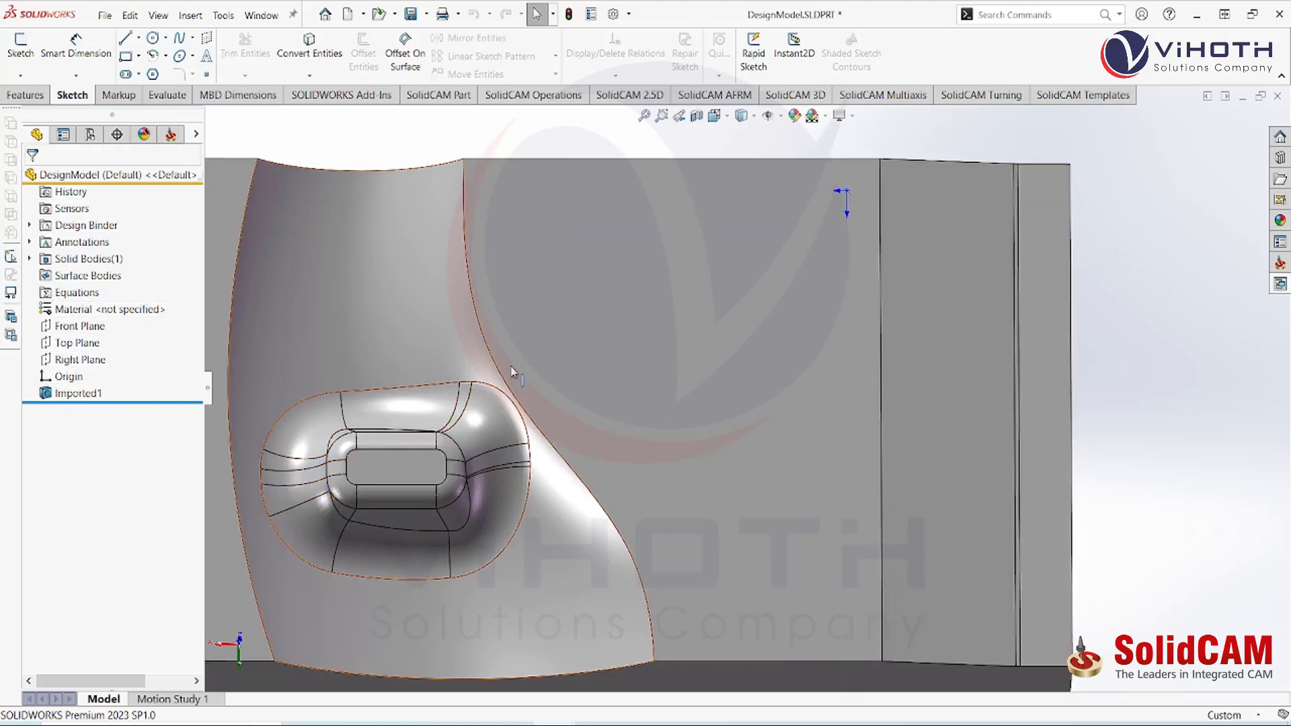
Start a new sketch on the flat face between the curved recess and the straight edge, viewed normal to that face
{"action": "scroll", "coordinate": [703, 367], "scroll_direction": "up", "scroll_amount": 3}
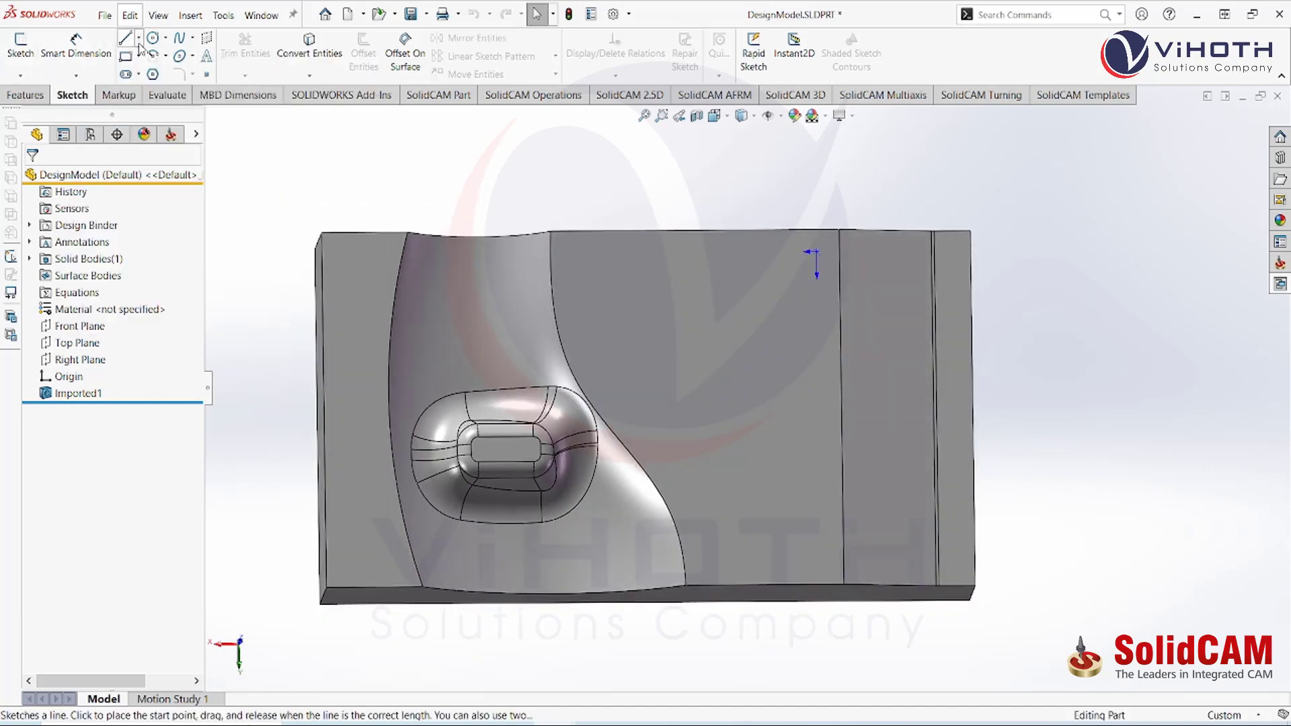
{"action": "left_click", "coordinate": [25, 54]}
{"action": "left_click", "coordinate": [743, 353]}
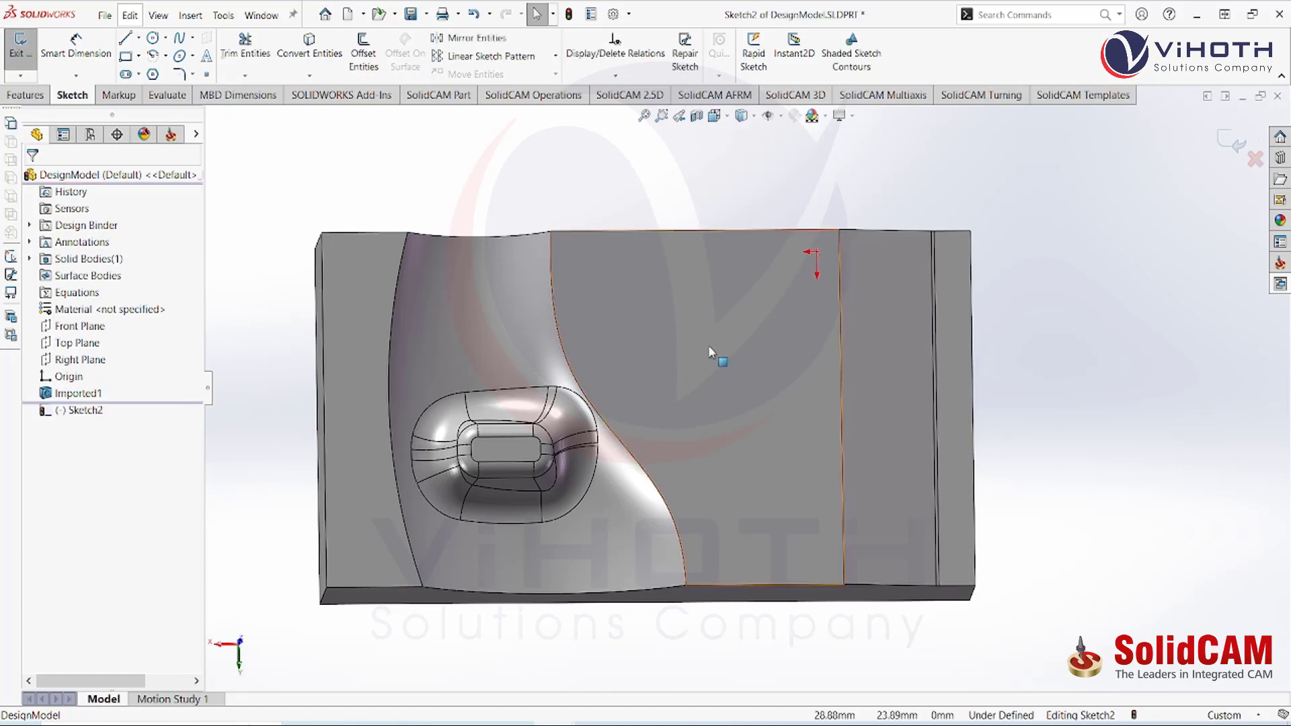
{"action": "key", "text": "space"}
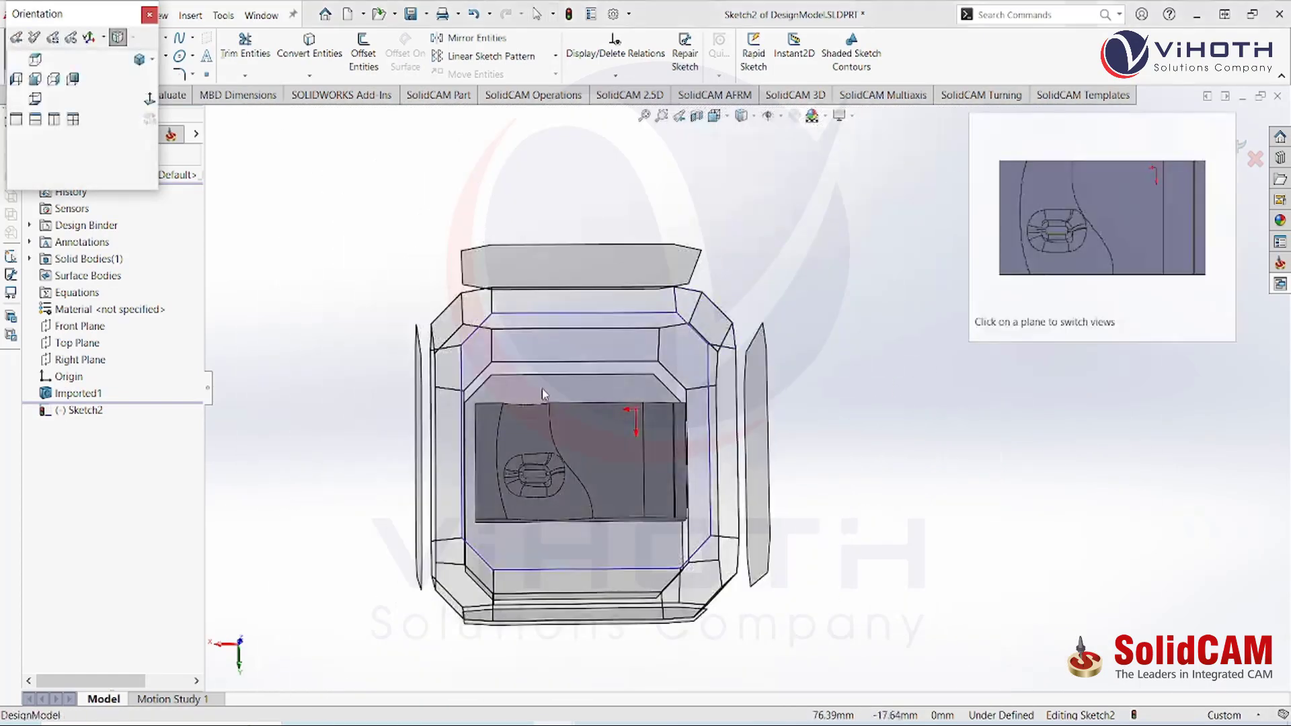
{"action": "left_click", "coordinate": [386, 316]}
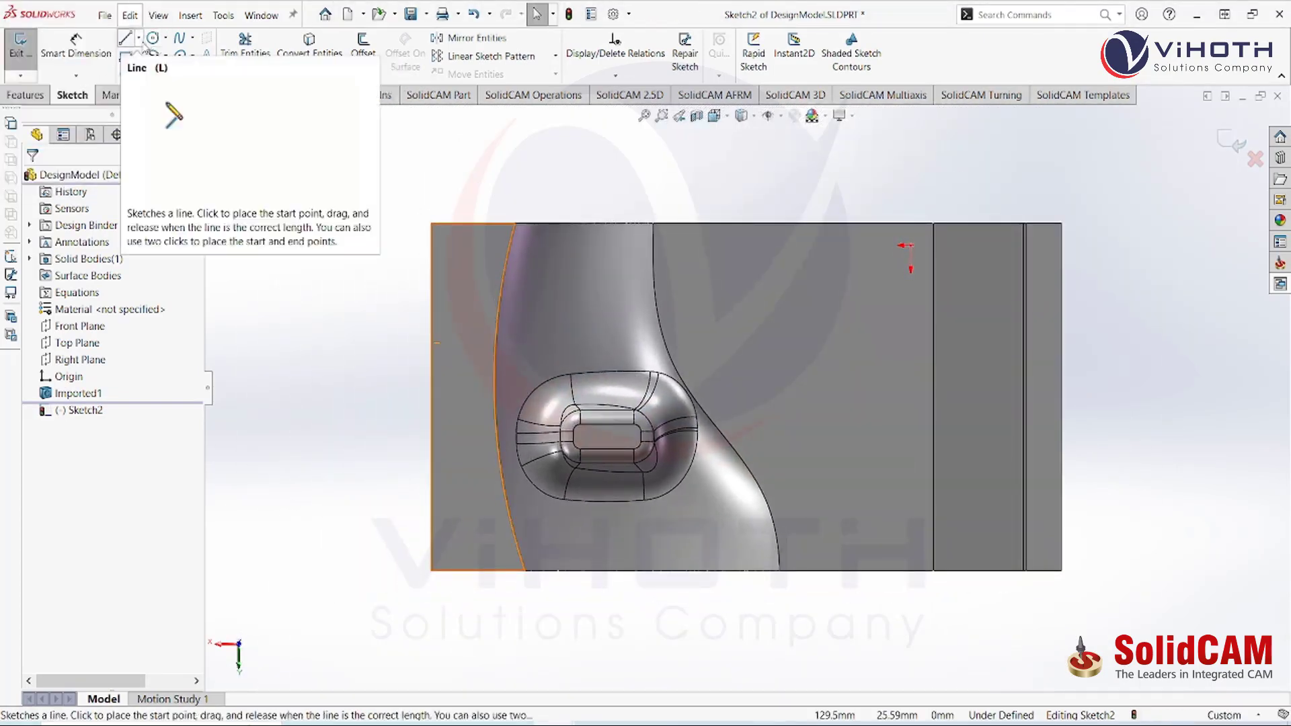
Sketch a vertical centerline on the flat face, covering about two thirds of the part's height
{"action": "left_click", "coordinate": [139, 38]}
{"action": "left_click", "coordinate": [164, 74]}
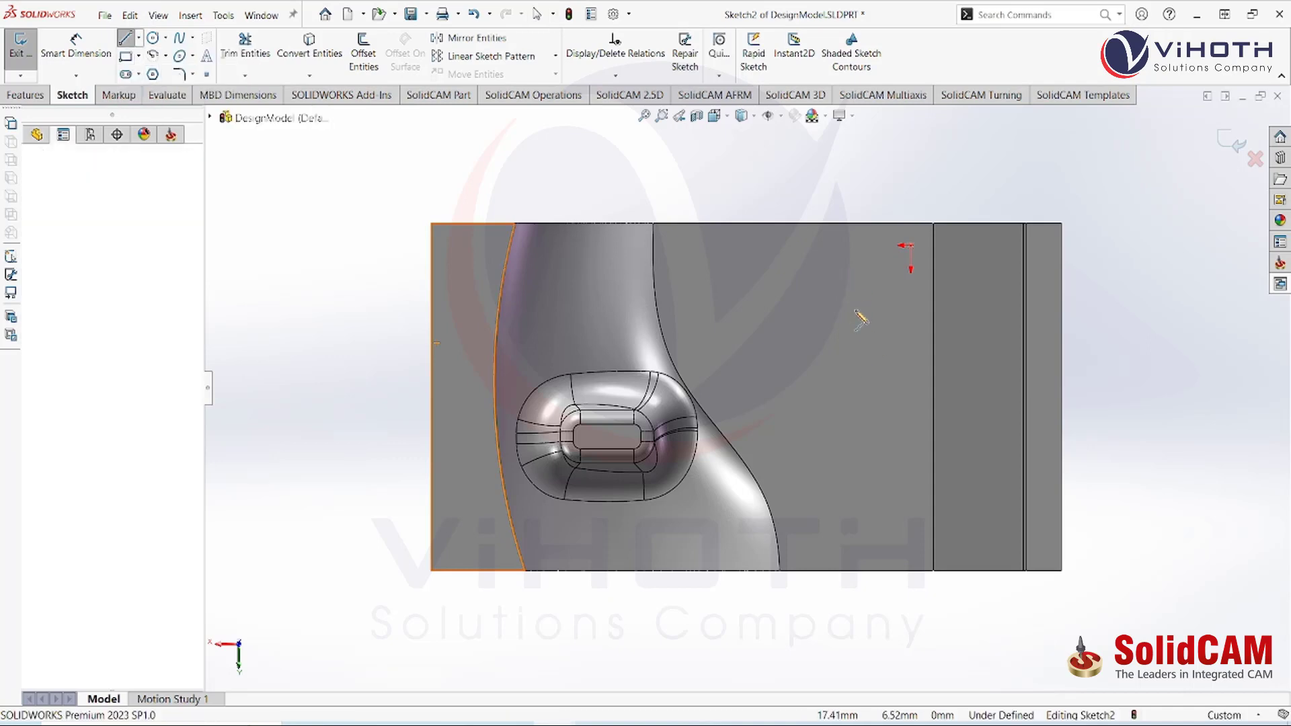
{"action": "left_click", "coordinate": [845, 270]}
{"action": "left_click", "coordinate": [845, 501]}
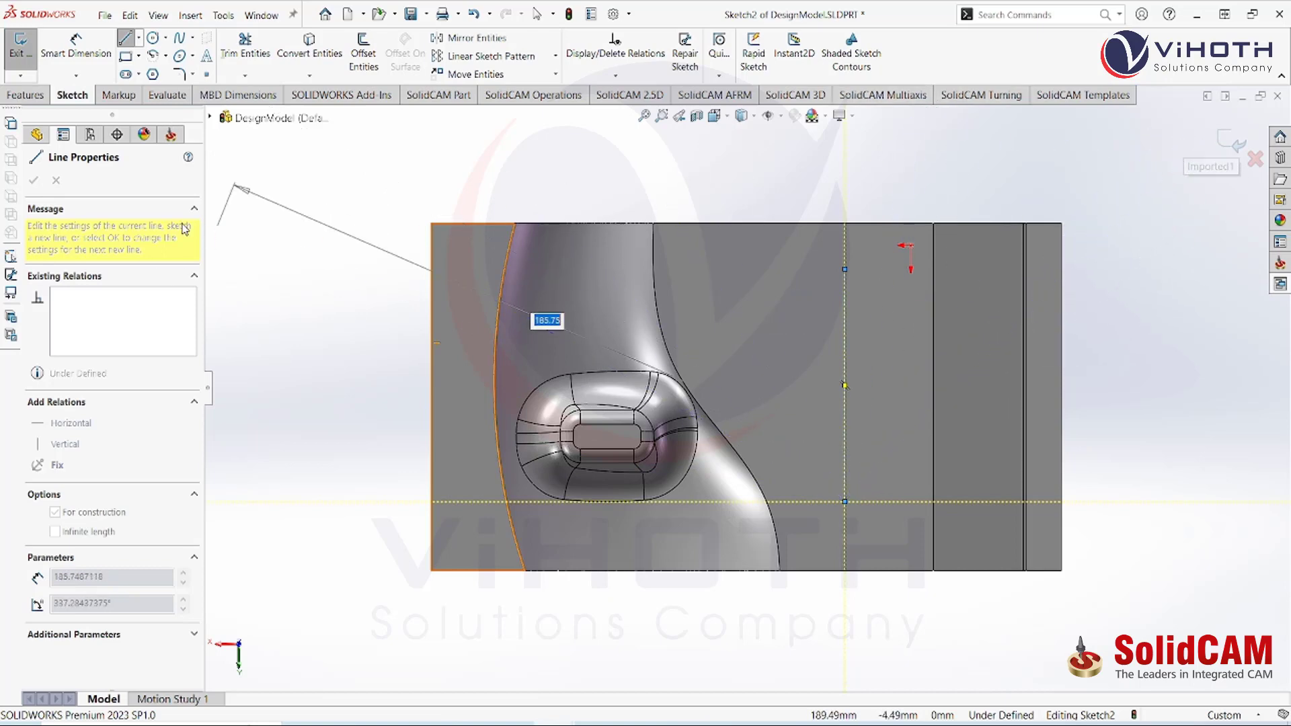
{"action": "key", "text": "Escape"}
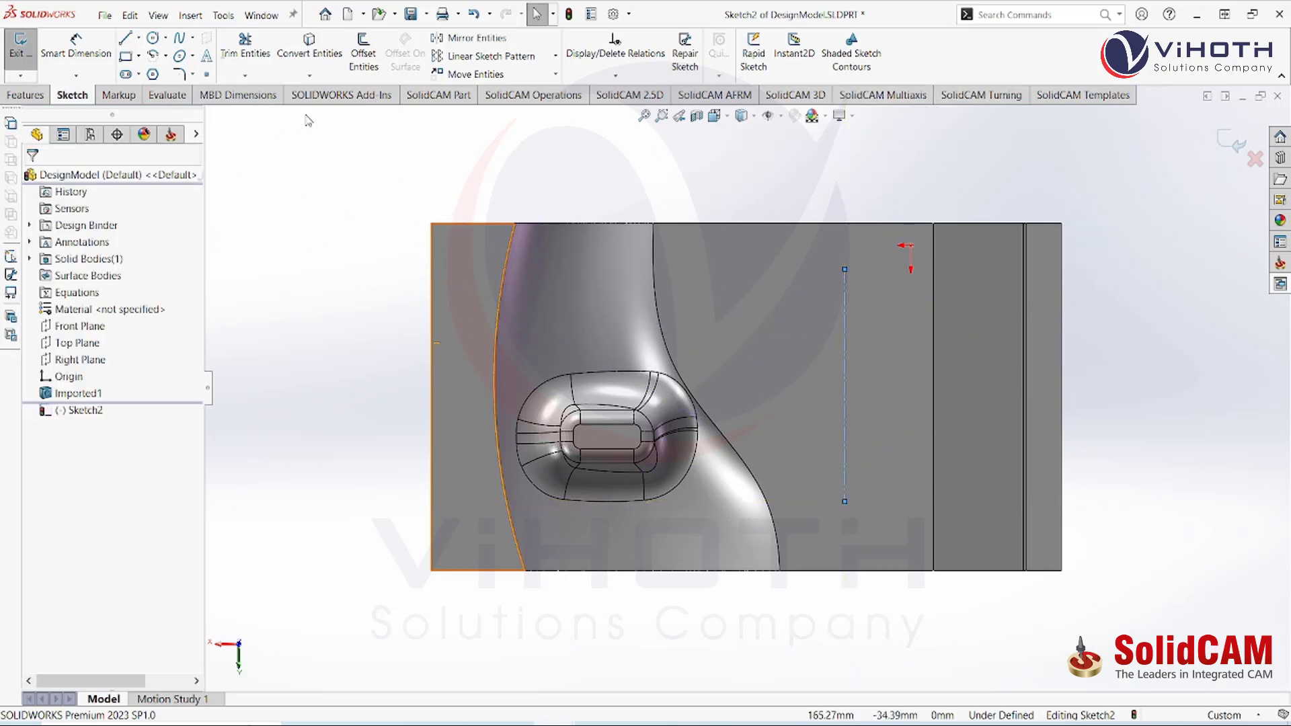
Add the sketch text SOLIDCAM VIETNAM along the vertical centerline
{"action": "left_click", "coordinate": [207, 55]}
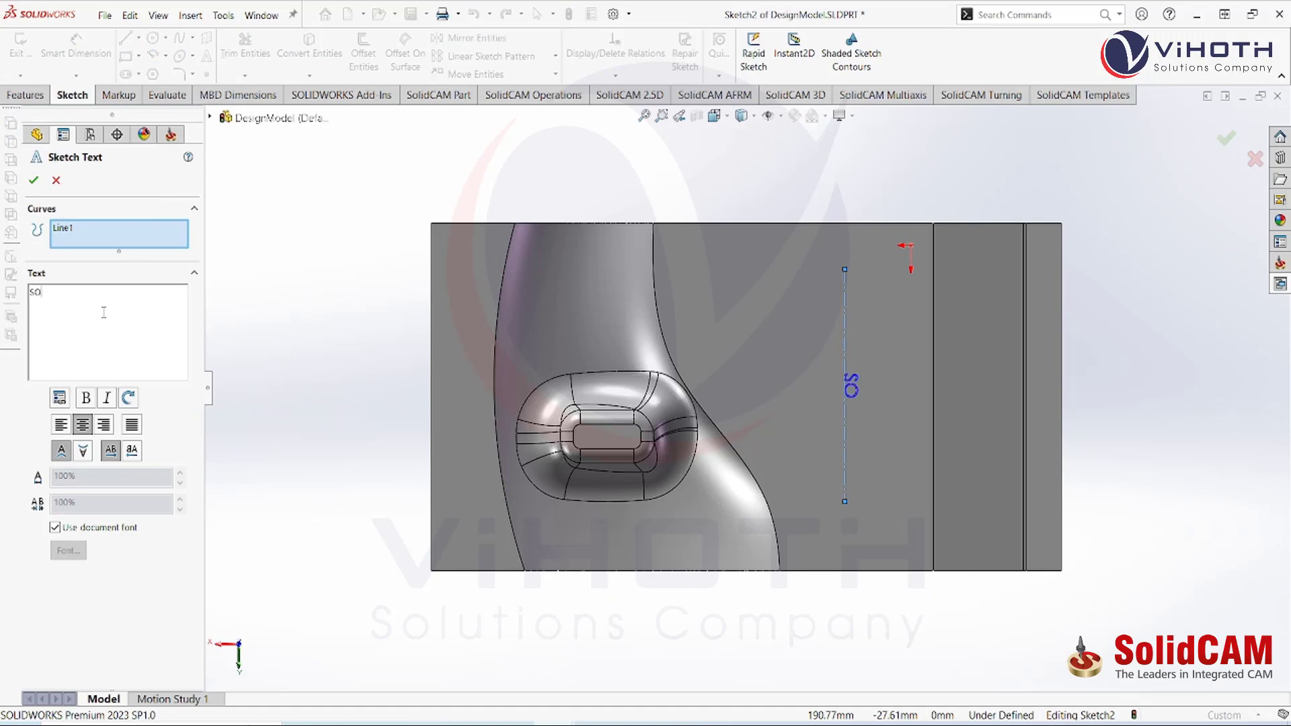
{"action": "type", "text": "SOLIDCAM VIETNA,M"}
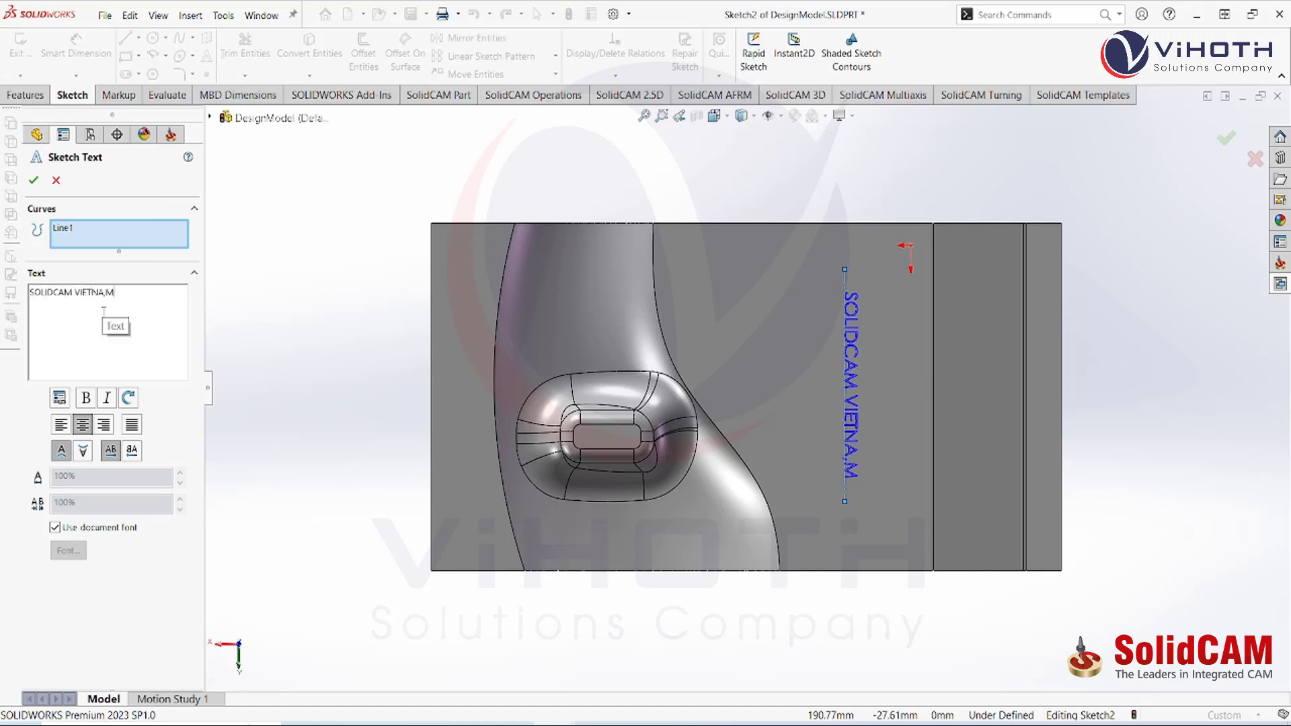
{"action": "key", "text": "BackSpace"}
{"action": "key", "text": "BackSpace"}
{"action": "type", "text": "M"}
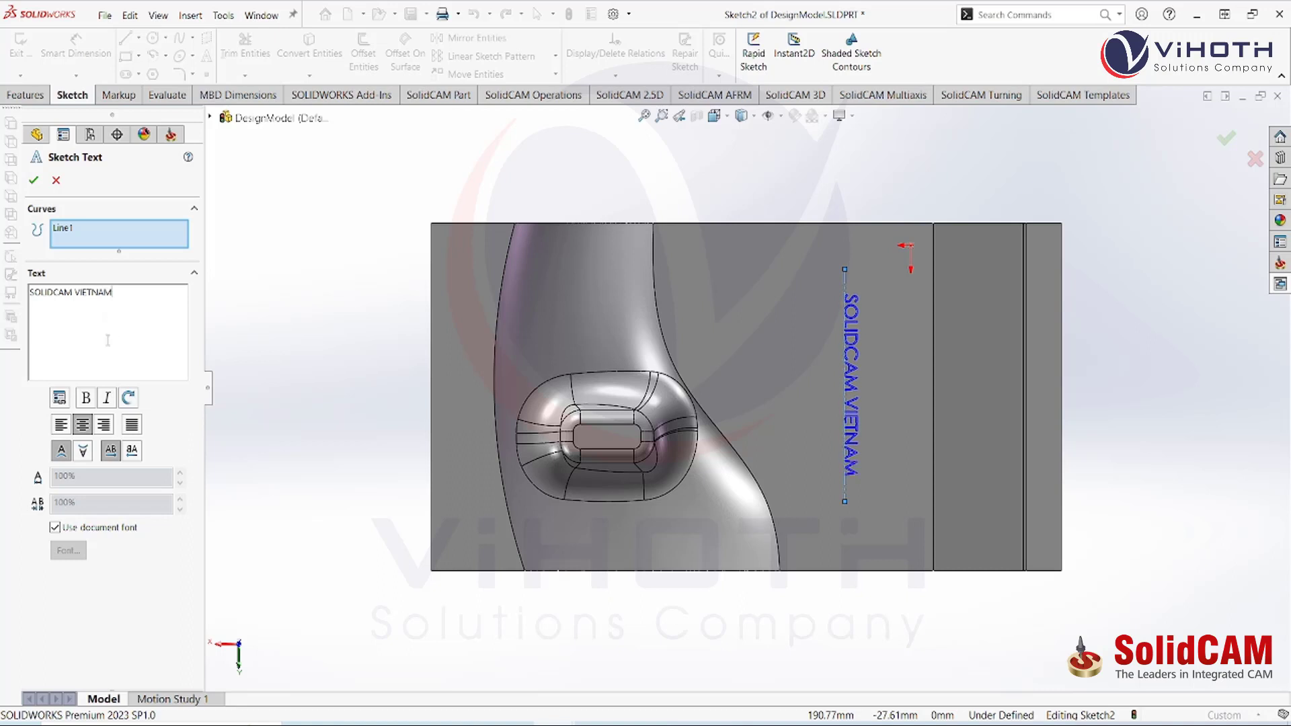
Try left alignment and the vertical and horizontal flips on the sketch text, returning to centred, unflipped text
{"action": "left_click", "coordinate": [61, 429]}
{"action": "left_click", "coordinate": [81, 430]}
{"action": "left_click", "coordinate": [81, 451]}
{"action": "left_click", "coordinate": [58, 452]}
{"action": "left_click", "coordinate": [134, 451]}
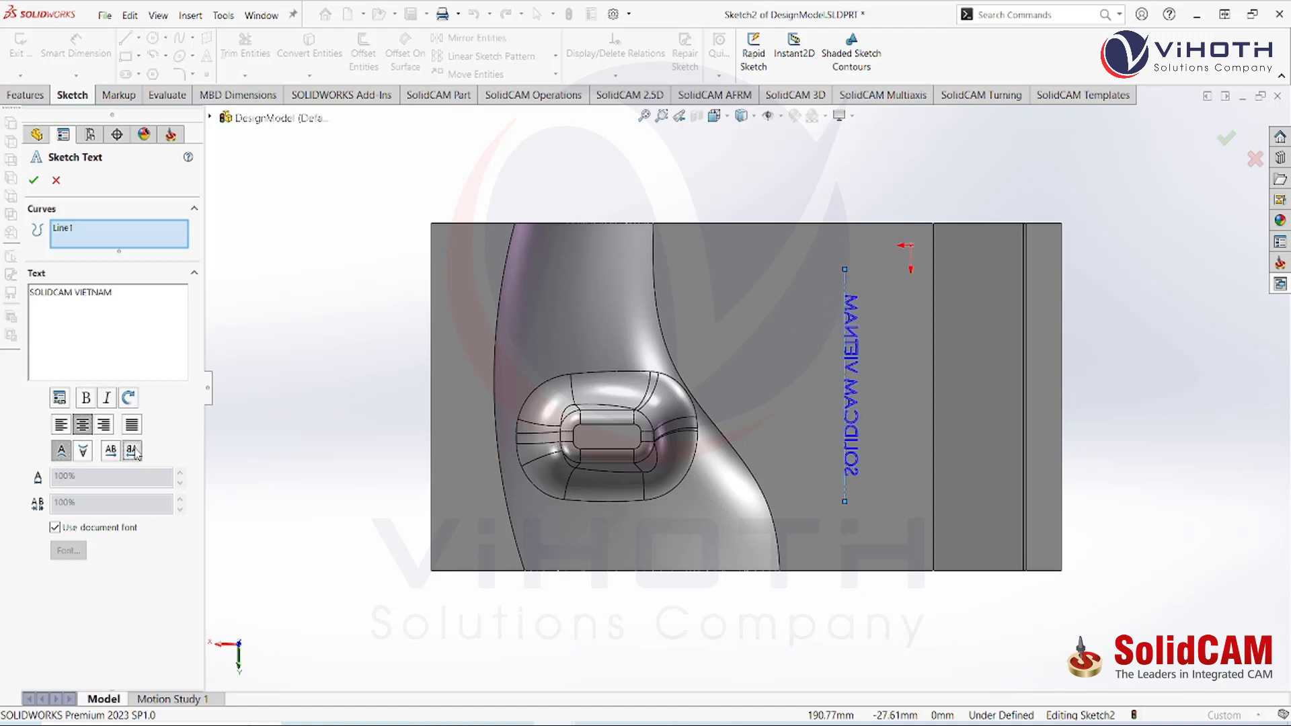
{"action": "left_click", "coordinate": [111, 451]}
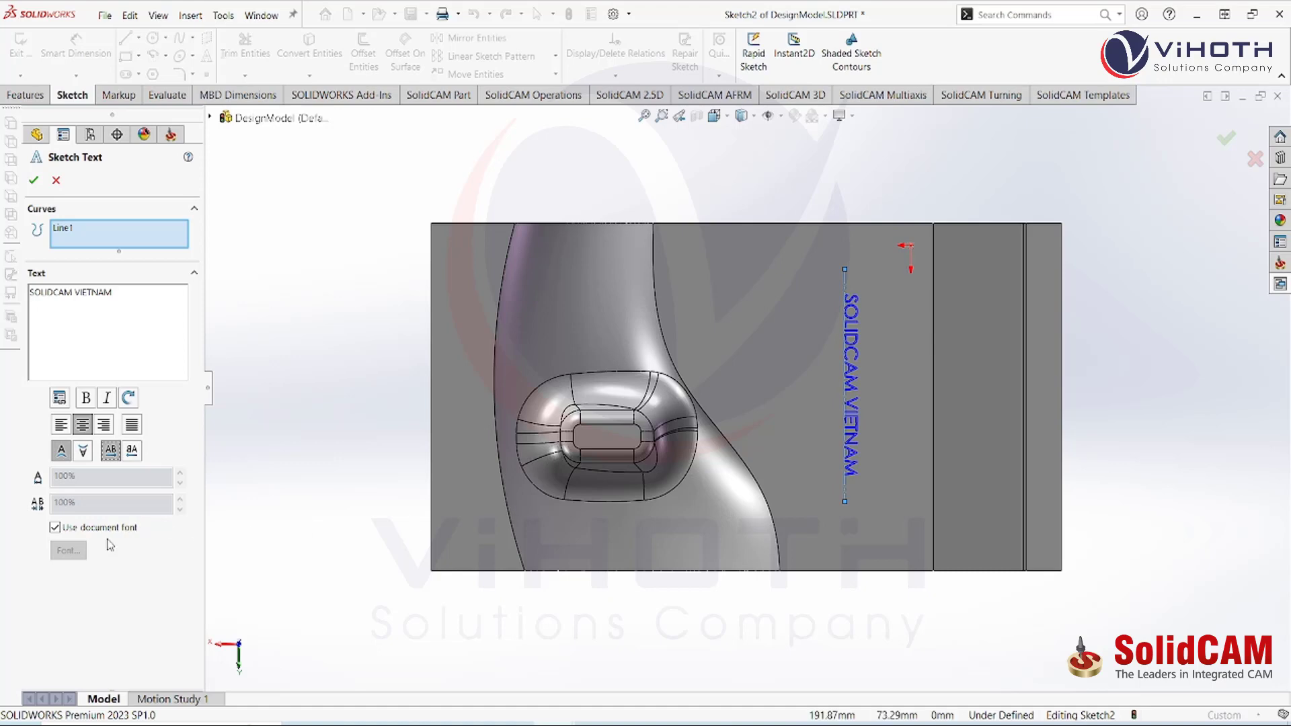
Override the document font of the SOLIDCAM VIETNAM sketch text with the single-line DPS Schrift Single font and accept the text
{"action": "left_click", "coordinate": [55, 527]}
{"action": "left_click", "coordinate": [67, 550]}
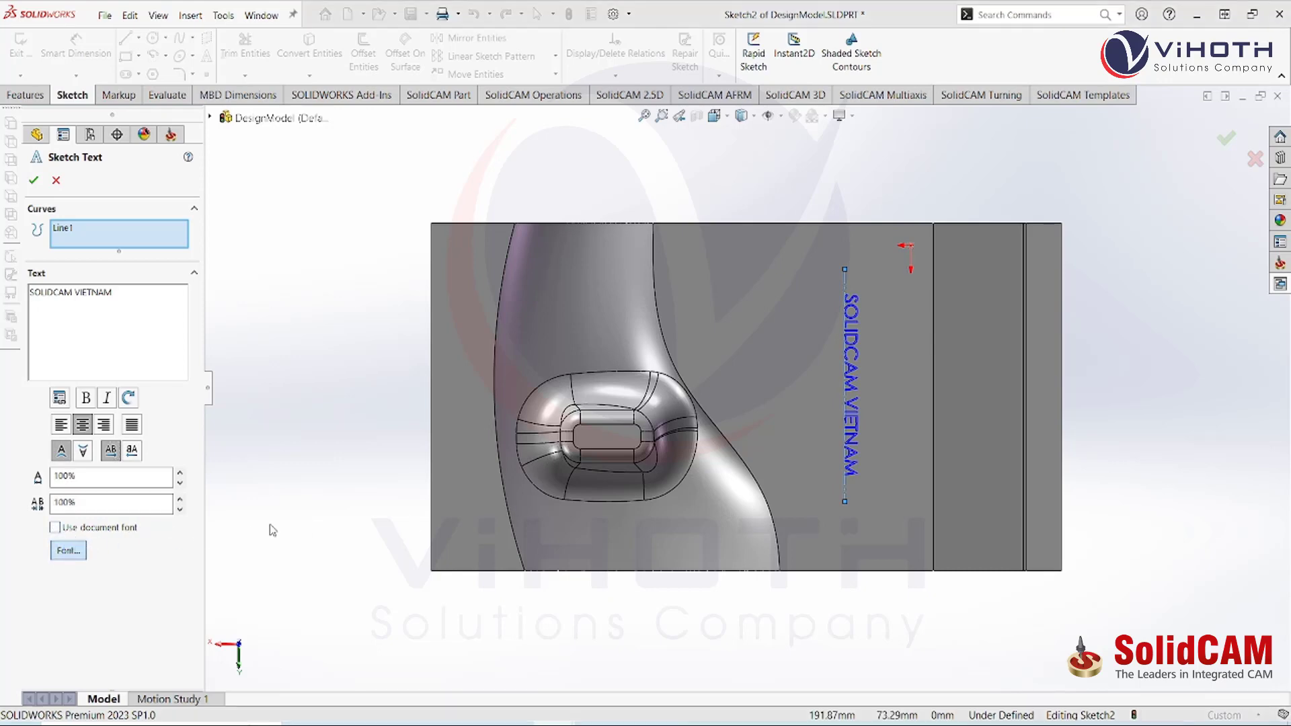
{"action": "triple_click", "coordinate": [490, 289]}
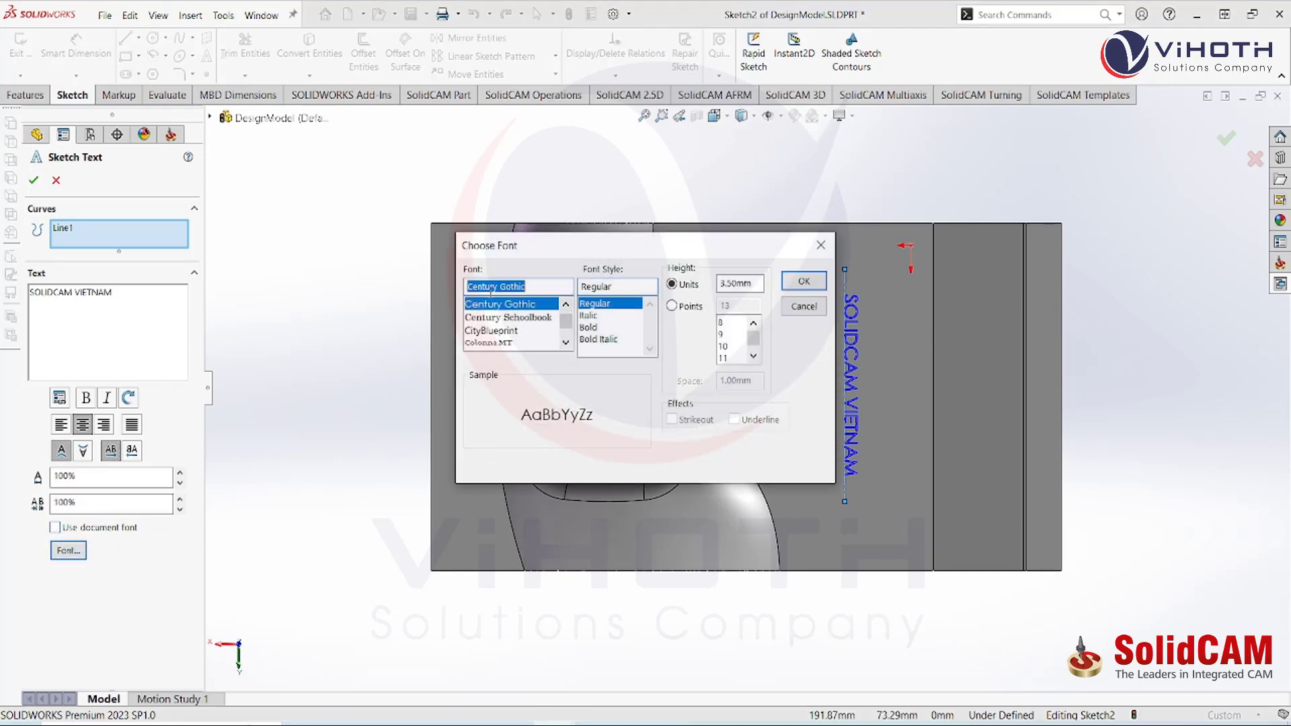
{"action": "type", "text": "DPS"}
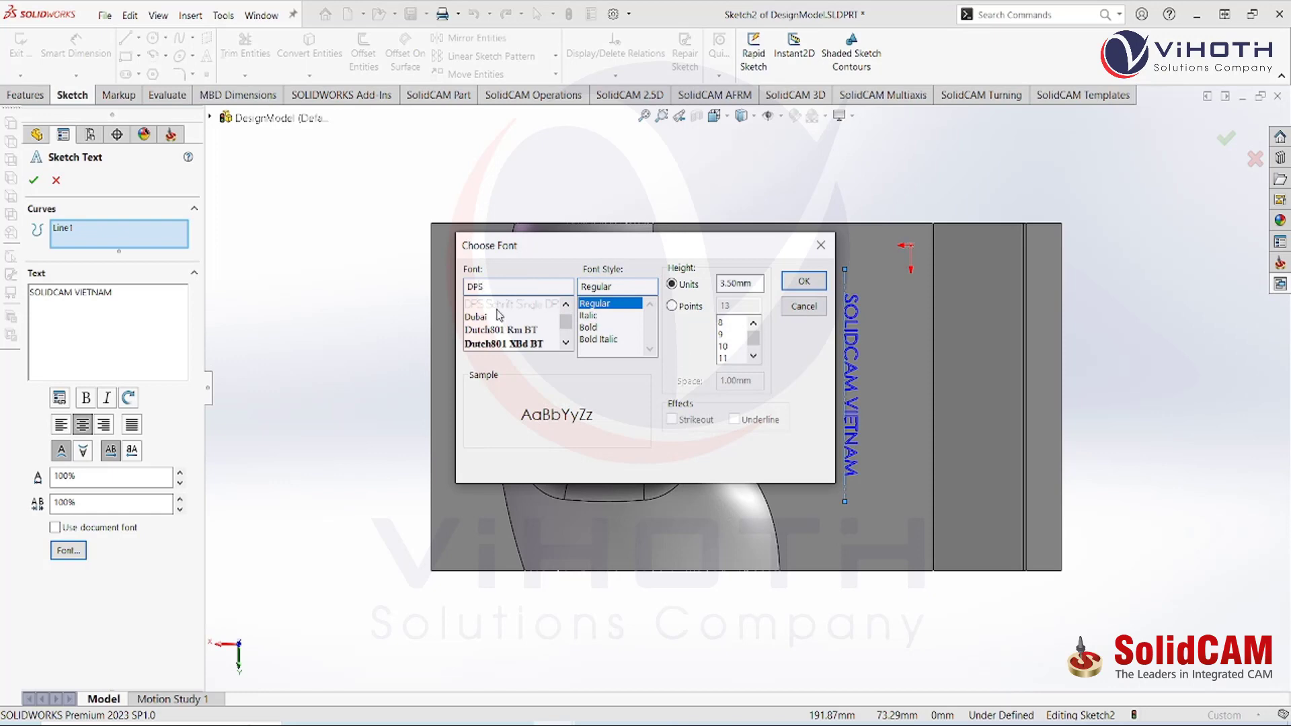
{"action": "left_click", "coordinate": [496, 309]}
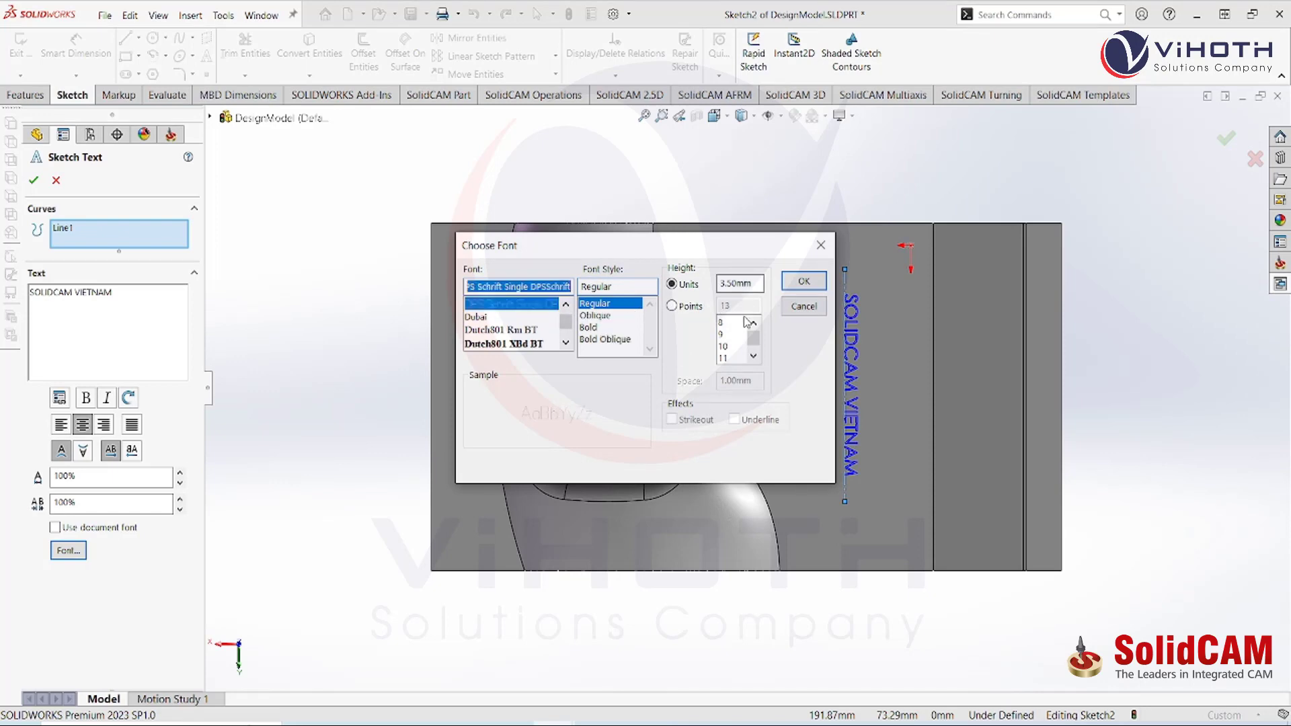
{"action": "left_click", "coordinate": [803, 281]}
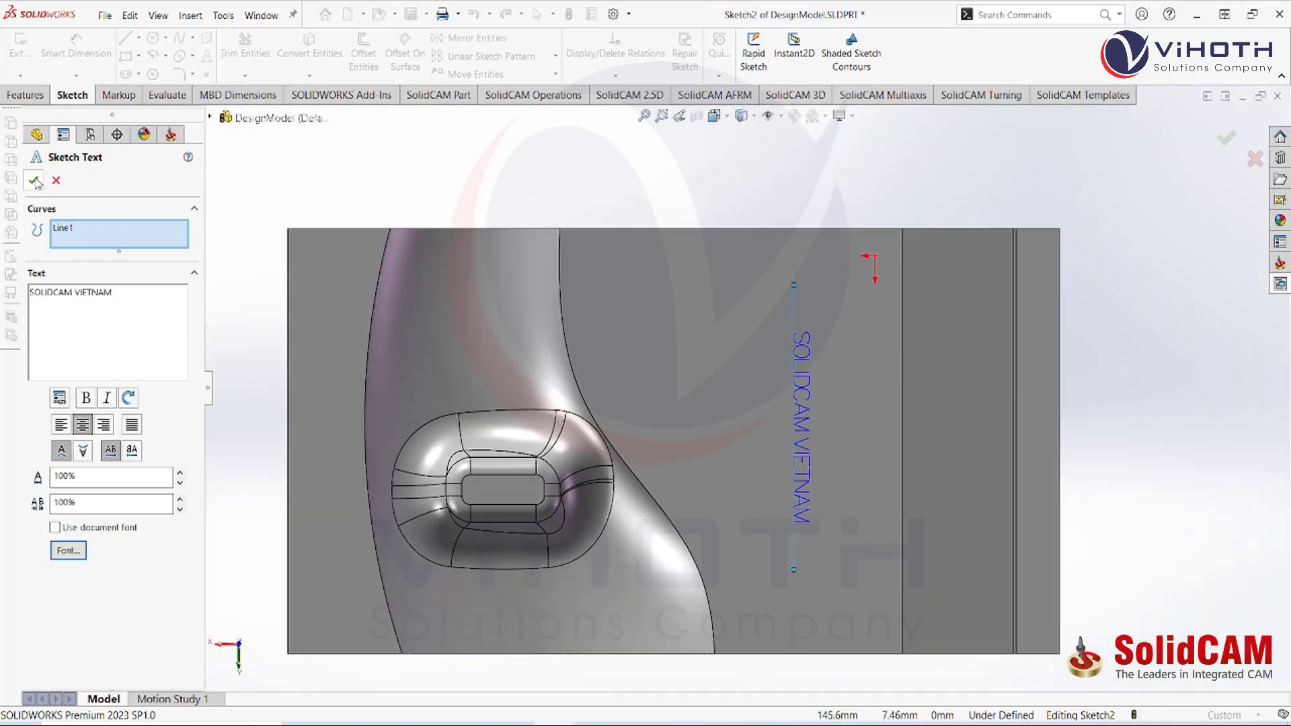
{"action": "left_click", "coordinate": [36, 181]}
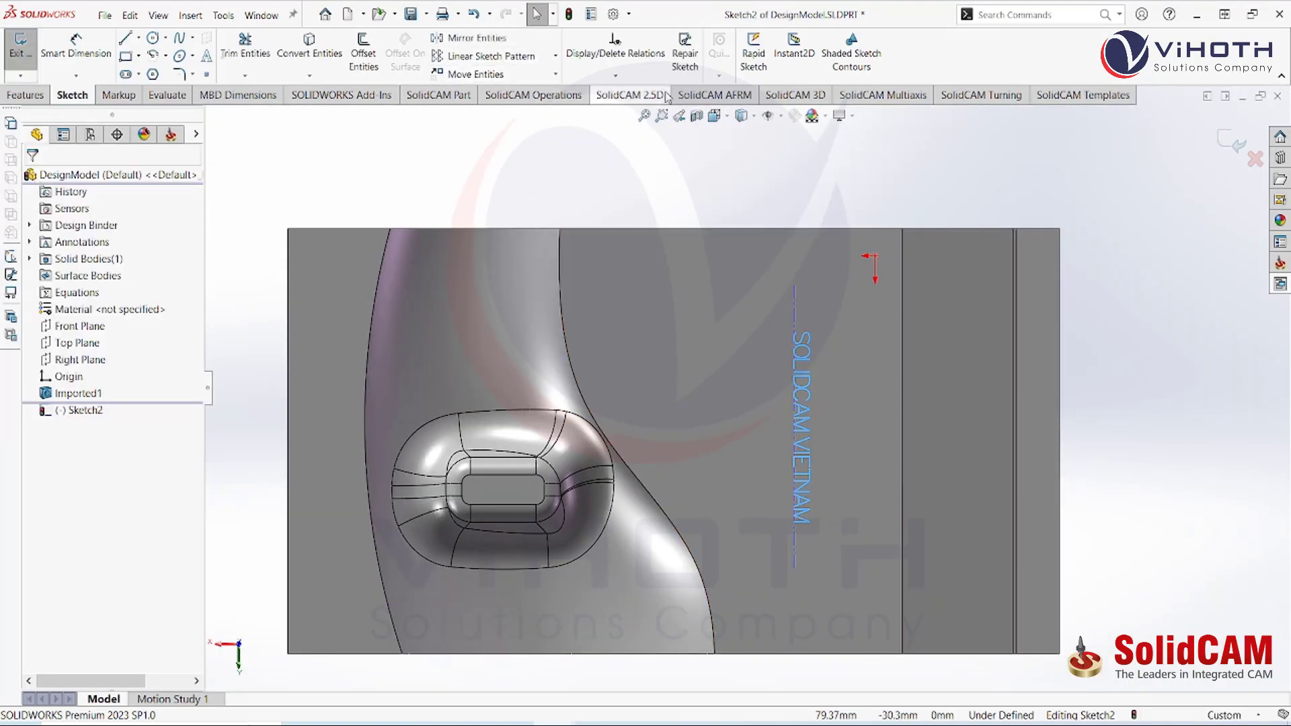
Finish the text sketch on the flat face and return to the part model
{"action": "left_click", "coordinate": [782, 97]}
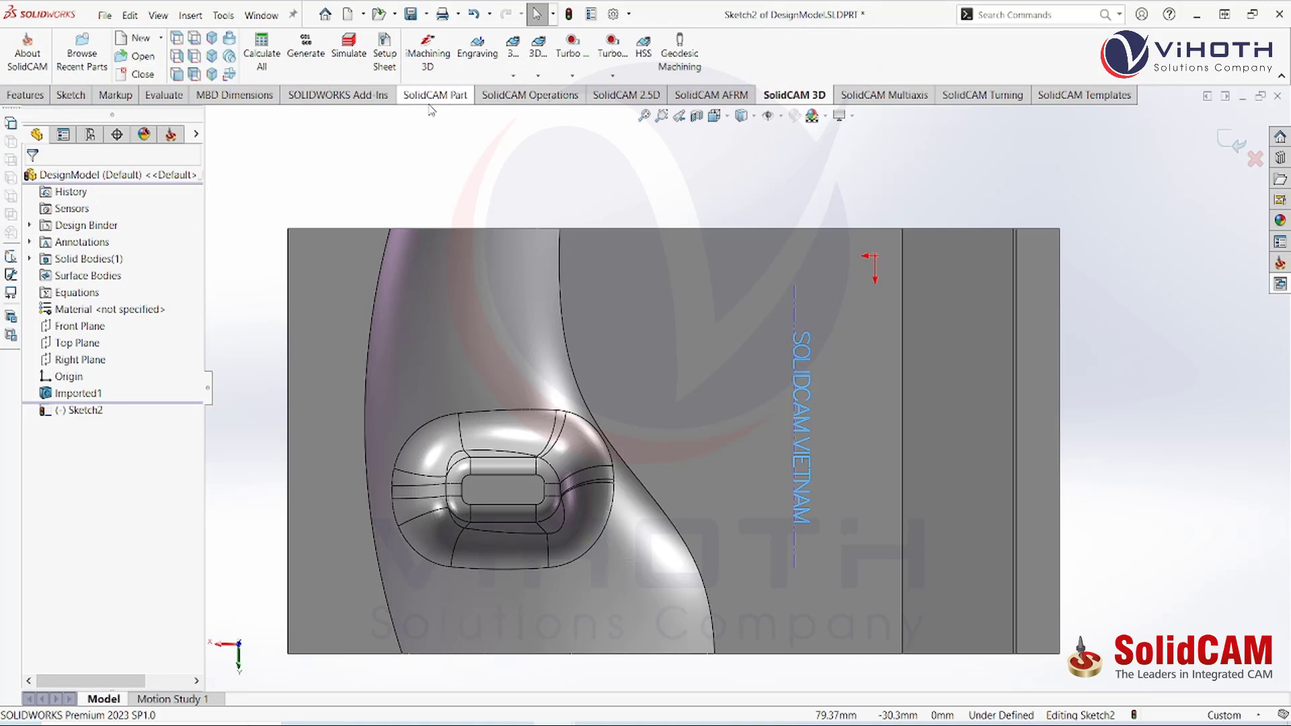
{"action": "left_click", "coordinate": [1237, 143]}
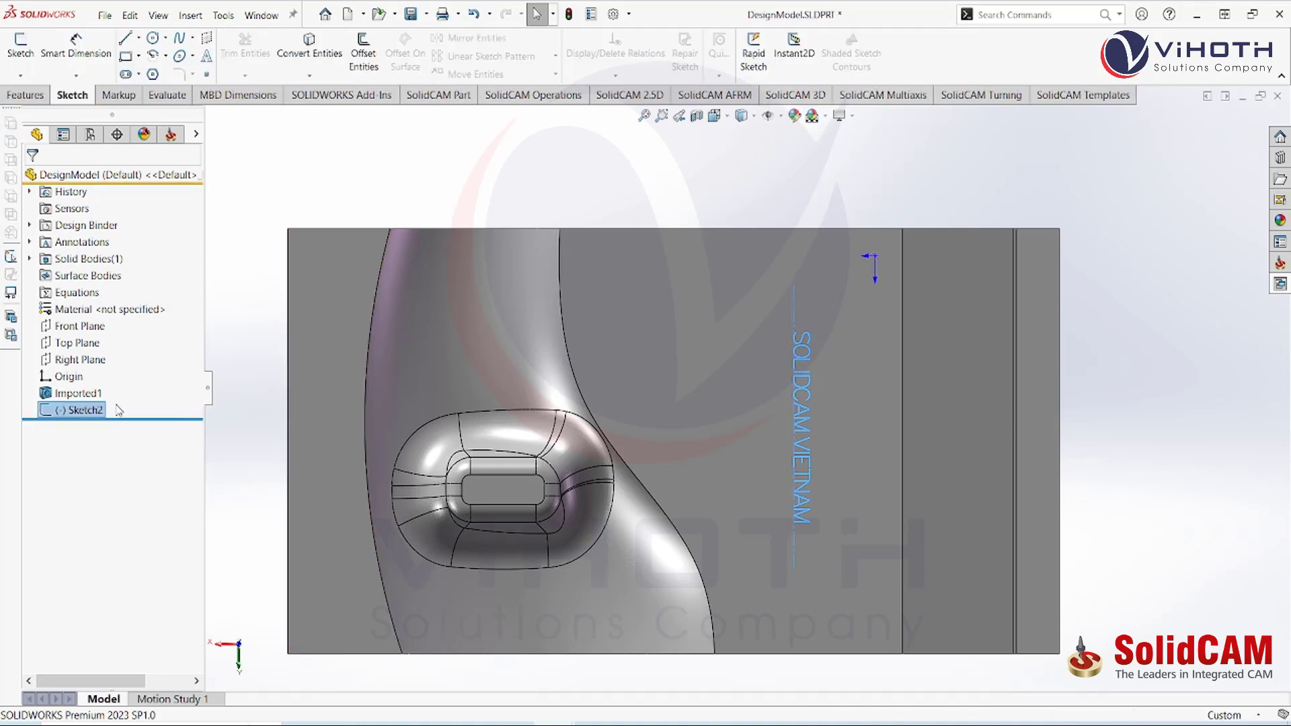
{"action": "right_click", "coordinate": [86, 412]}
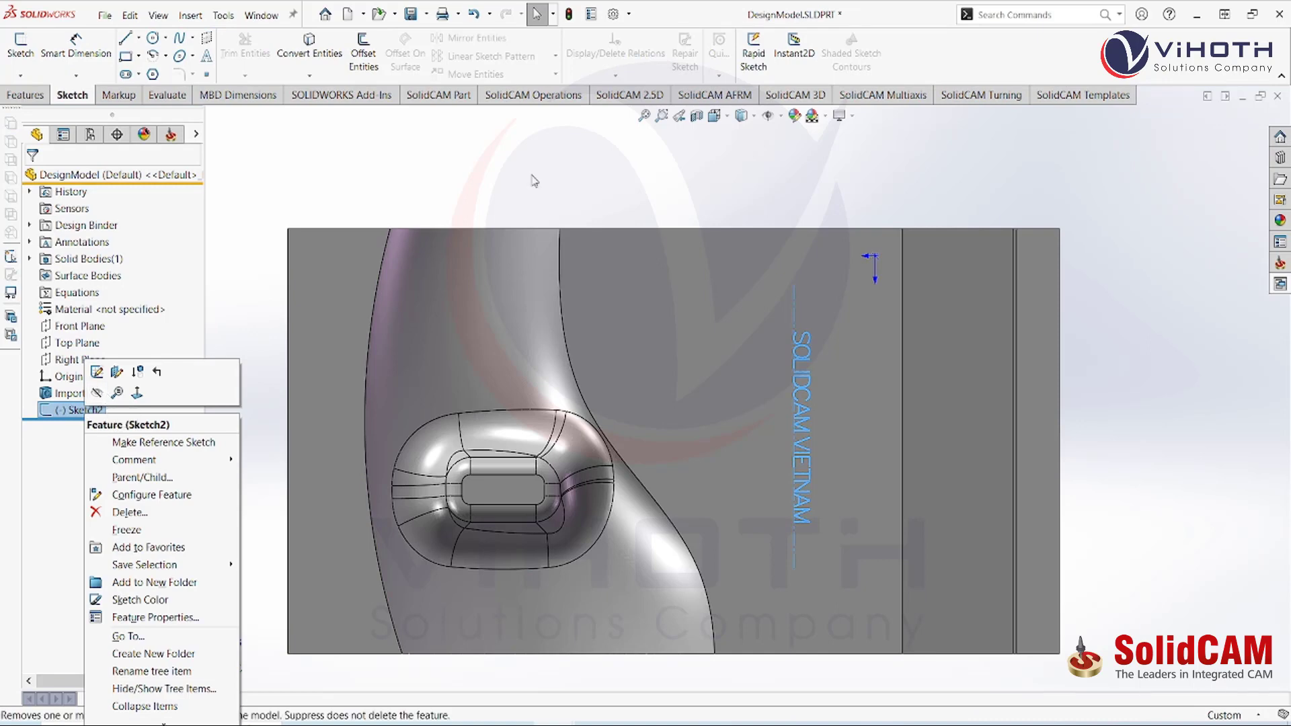
{"action": "left_click", "coordinate": [133, 372]}
Start a new HSM Boundary machining operation for the part
{"action": "left_click", "coordinate": [794, 98]}
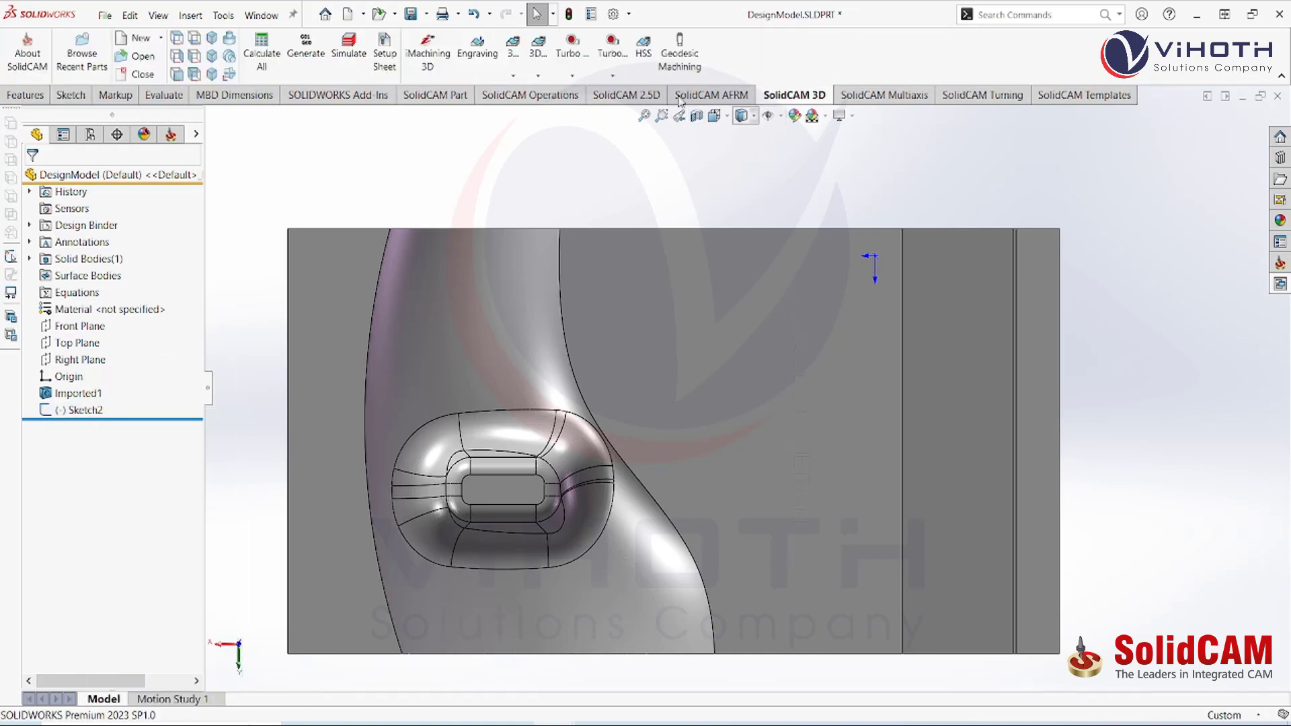
{"action": "left_click", "coordinate": [538, 76]}
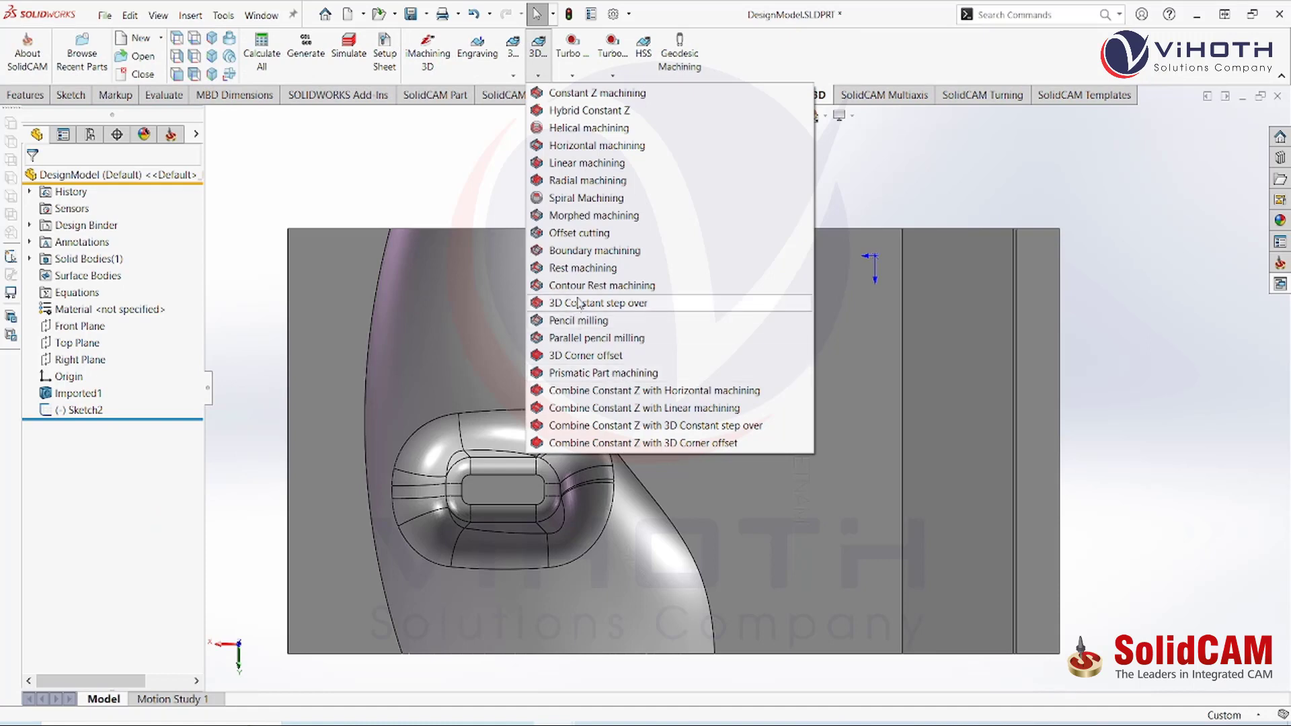
{"action": "left_click", "coordinate": [592, 250]}
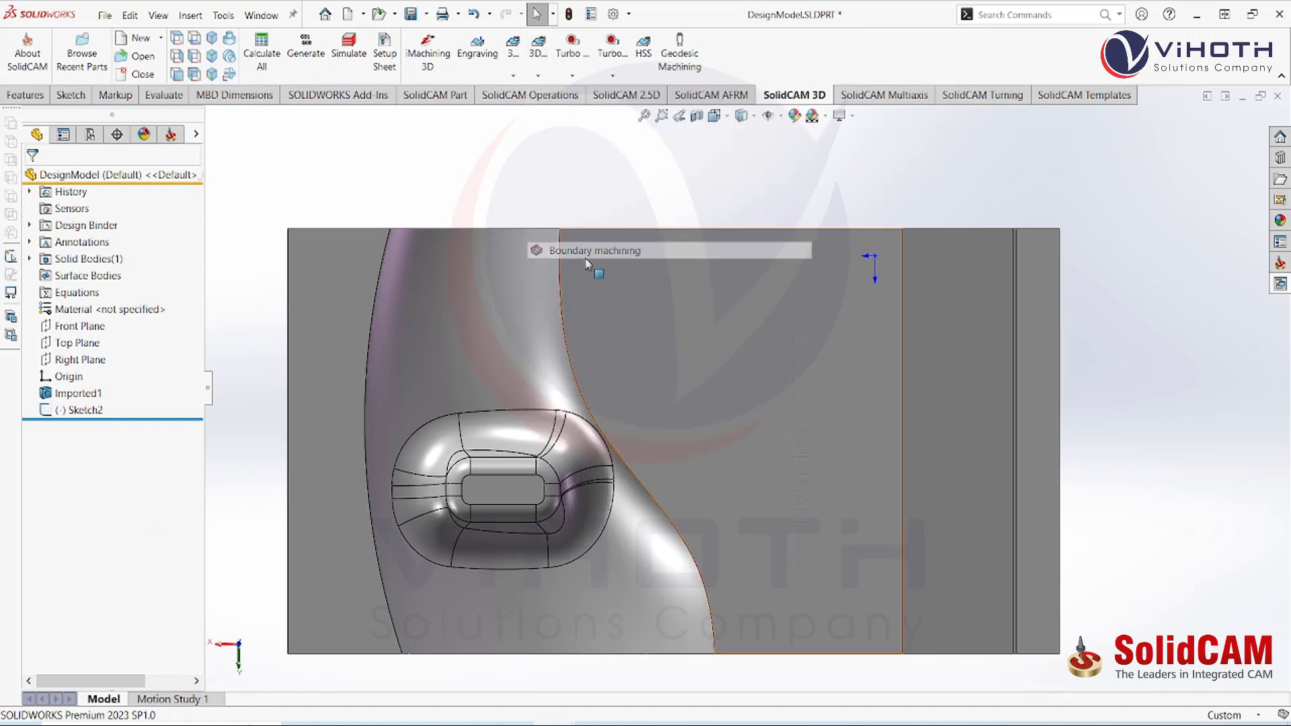
{"action": "scroll", "coordinate": [828, 420], "scroll_direction": "down", "scroll_amount": 3}
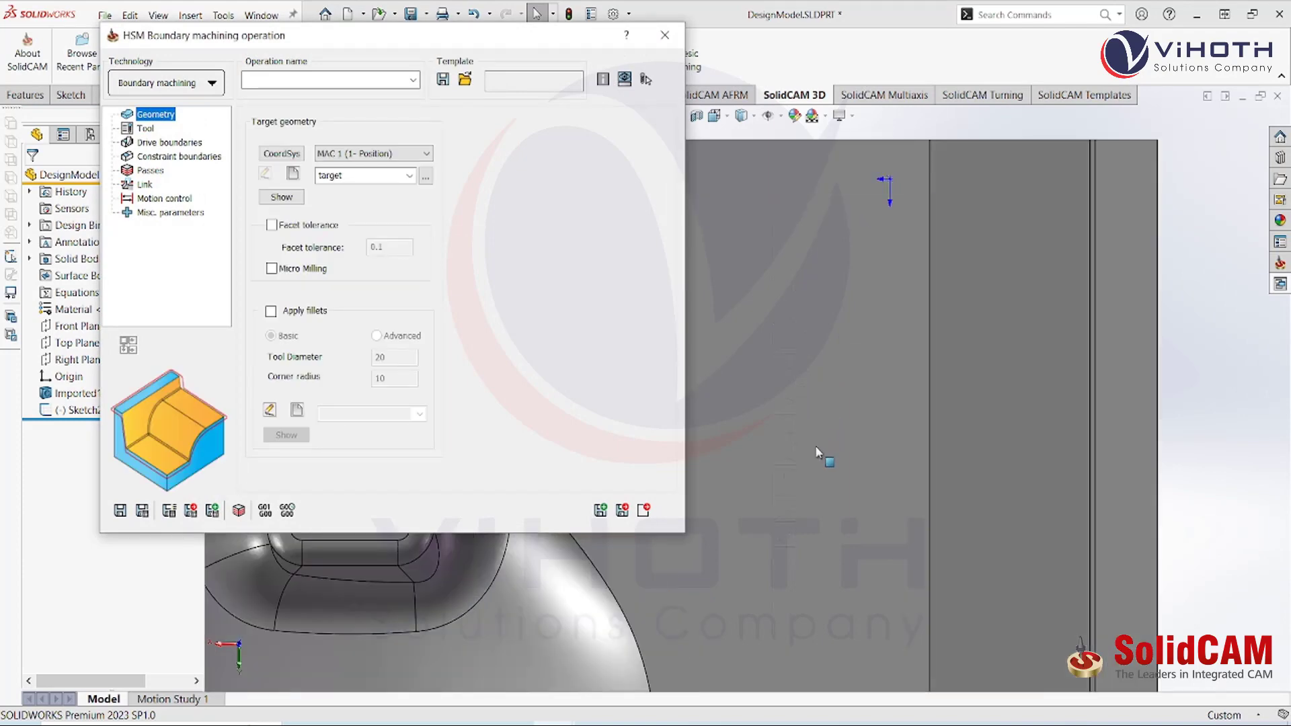
{"action": "scroll", "coordinate": [817, 513], "scroll_direction": "up", "scroll_amount": 2}
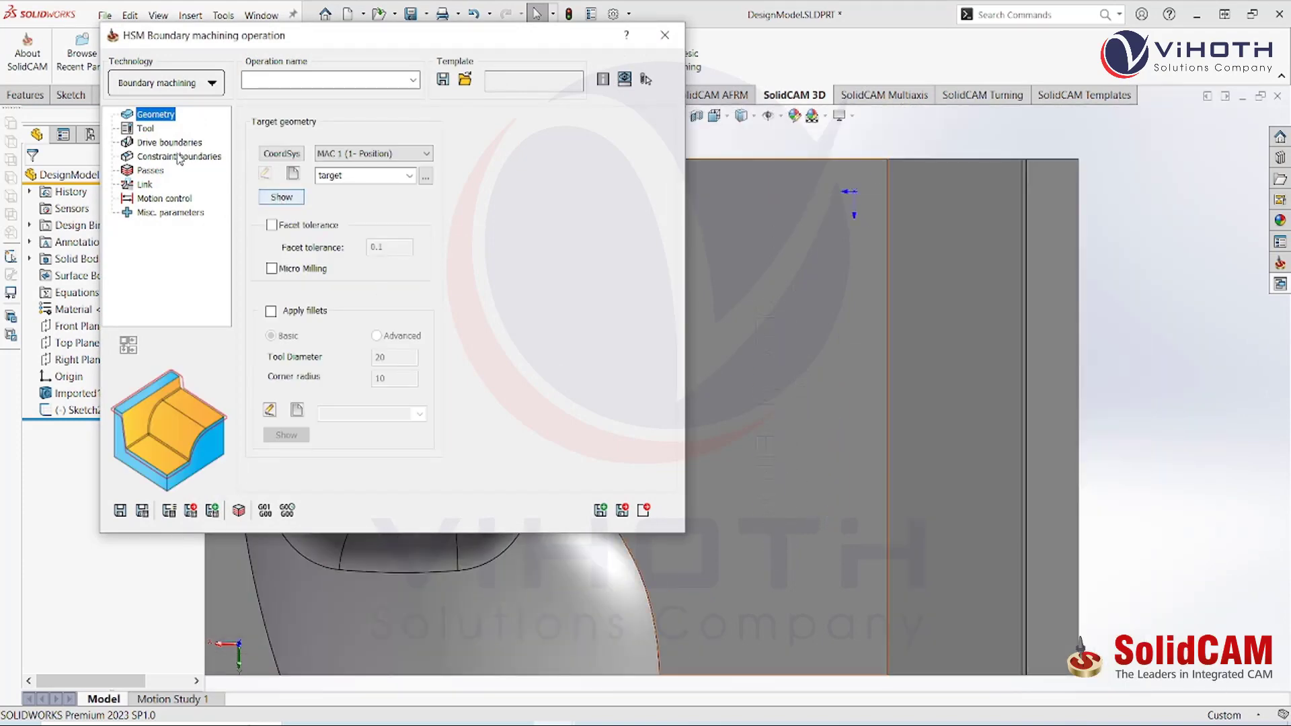
Assign the 6 mm engraving tool, number 2, with the 0.2 mm tip to the boundary operation
{"action": "left_click", "coordinate": [145, 129]}
{"action": "left_click", "coordinate": [366, 407]}
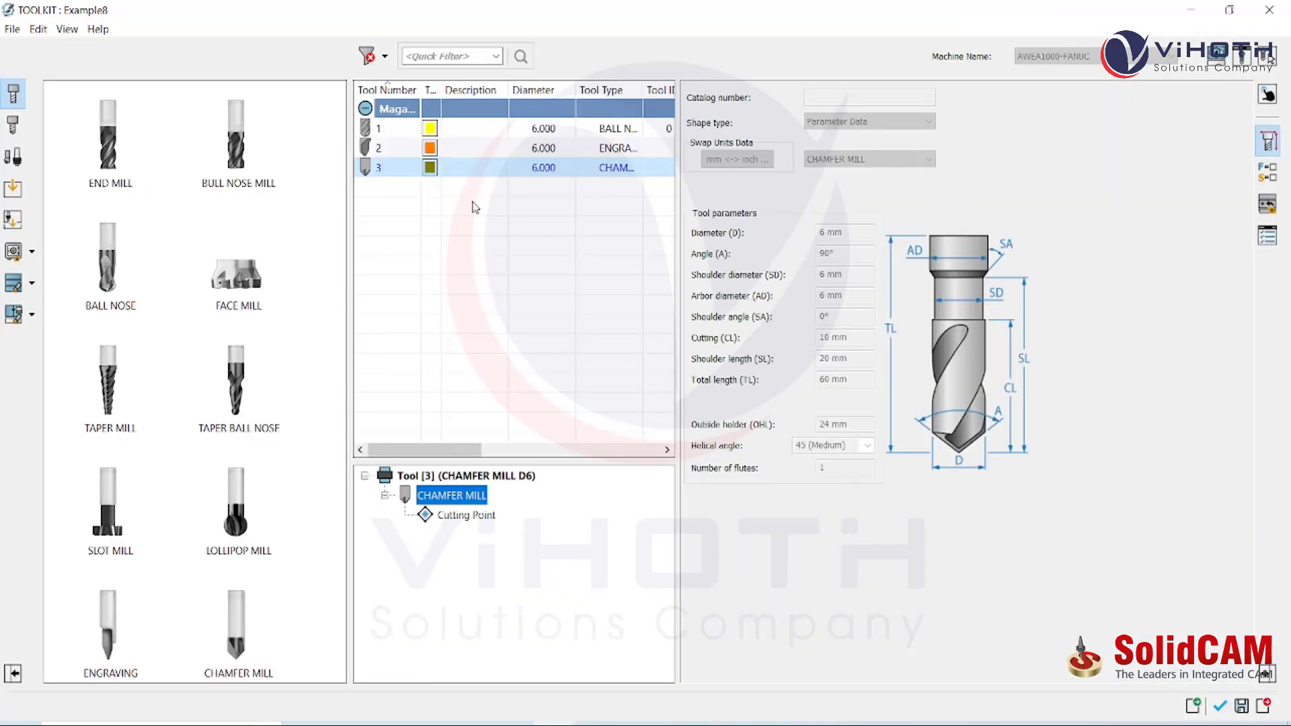
{"action": "left_click", "coordinate": [582, 148]}
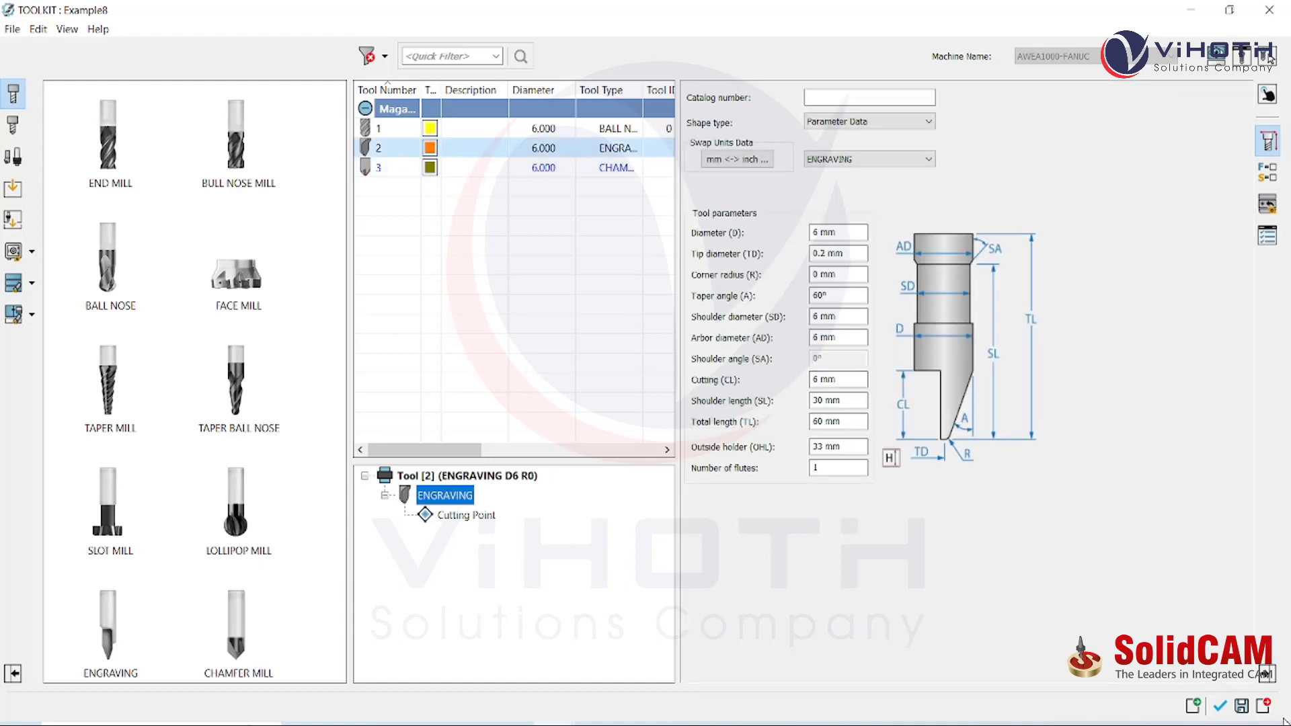
{"action": "left_click", "coordinate": [1220, 706]}
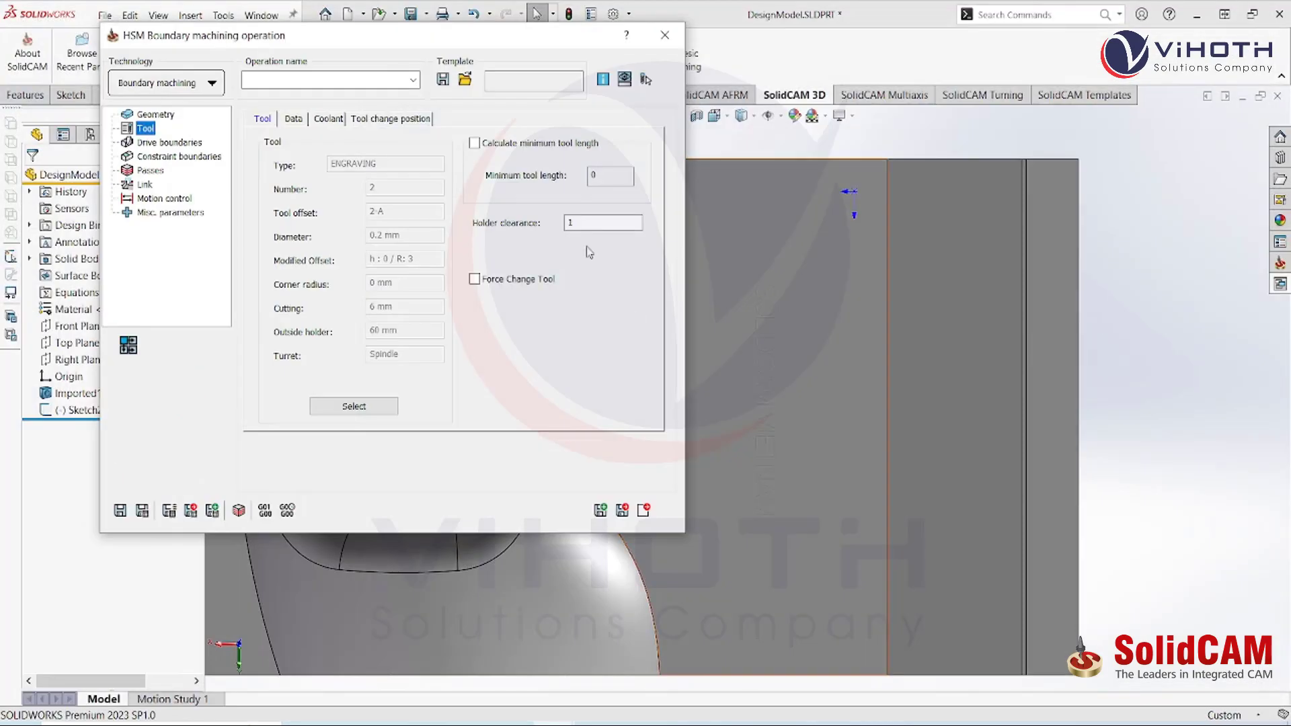
Set the engraving tool's cutting feed to 1400 mm/min
{"action": "left_click", "coordinate": [329, 119]}
{"action": "left_click", "coordinate": [293, 119]}
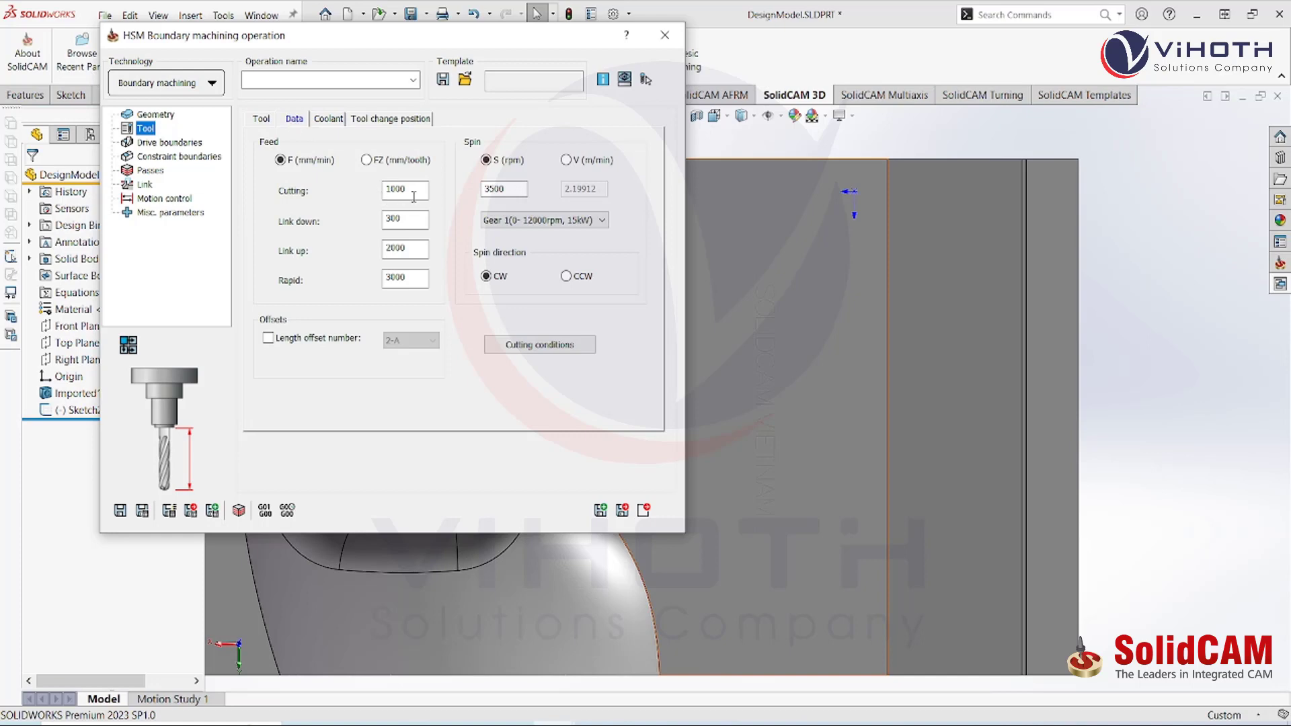
{"action": "type", "text": "400"}
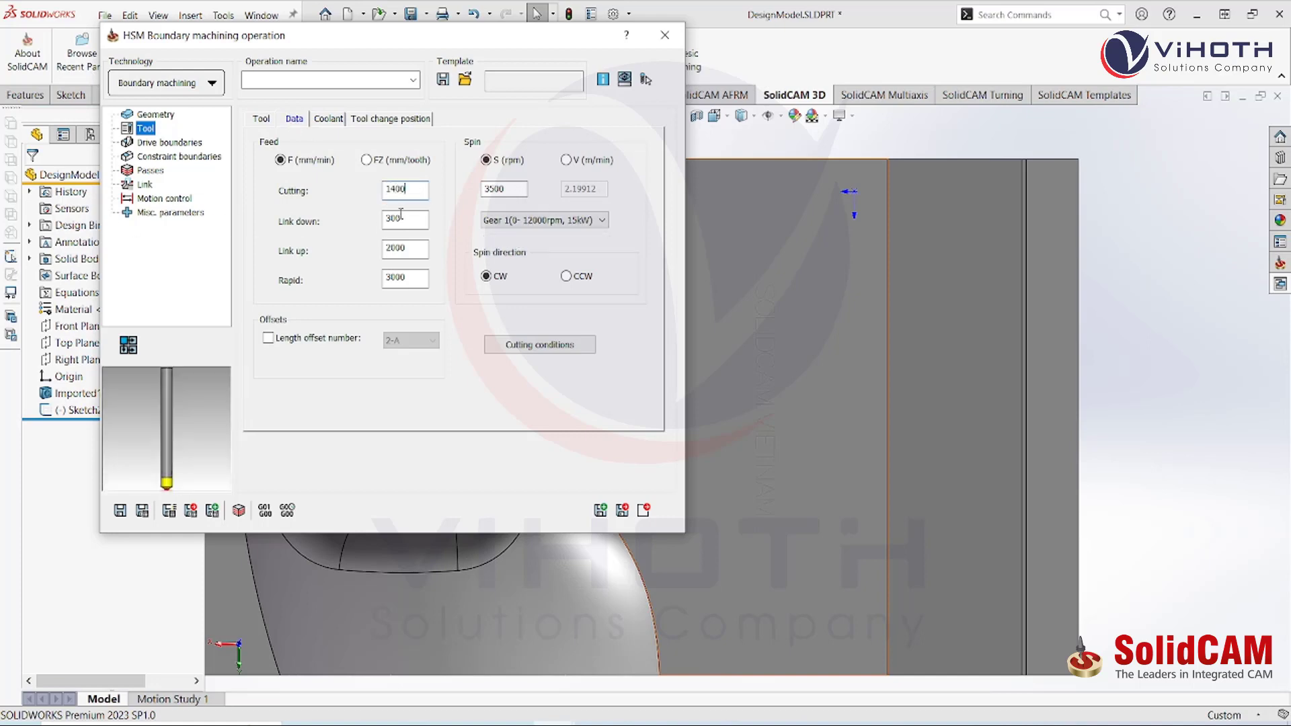
Define a new drive boundary from the SOLIDCAM VIETNAM text in Sketch2 of DesignModel and accept the geometry
{"action": "left_click", "coordinate": [156, 143]}
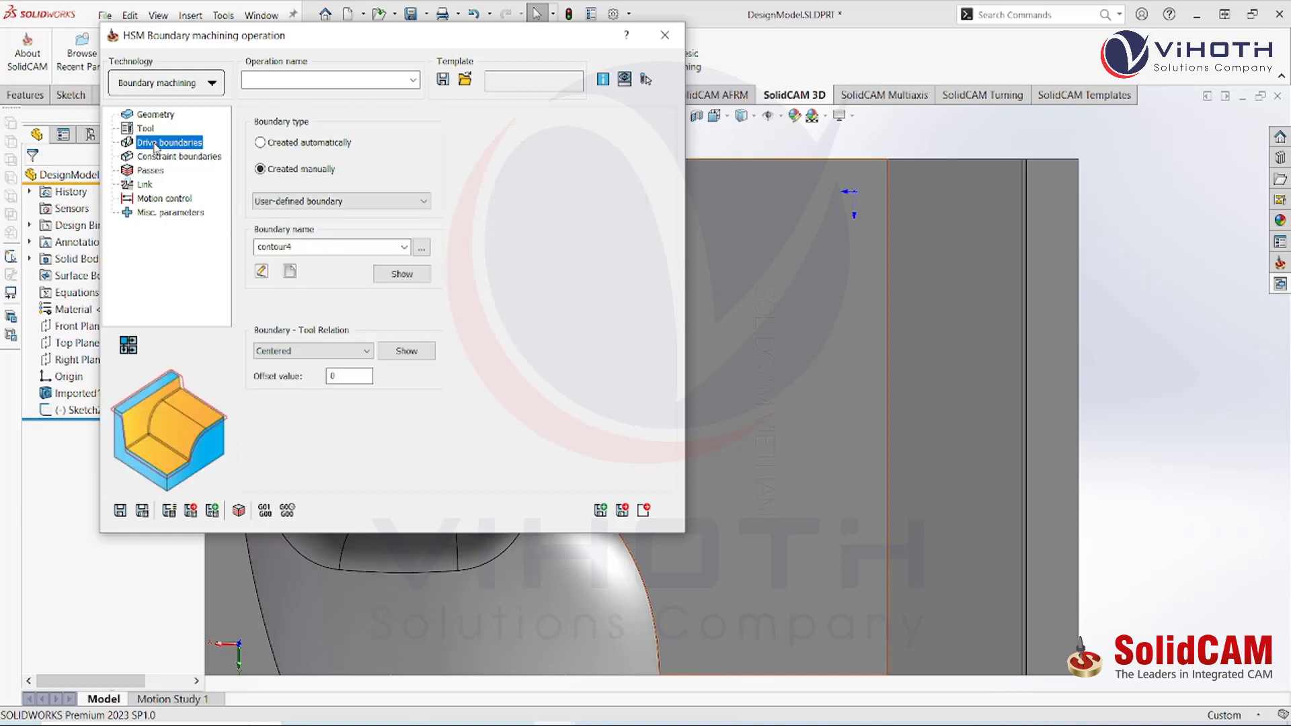
{"action": "left_click", "coordinate": [290, 272]}
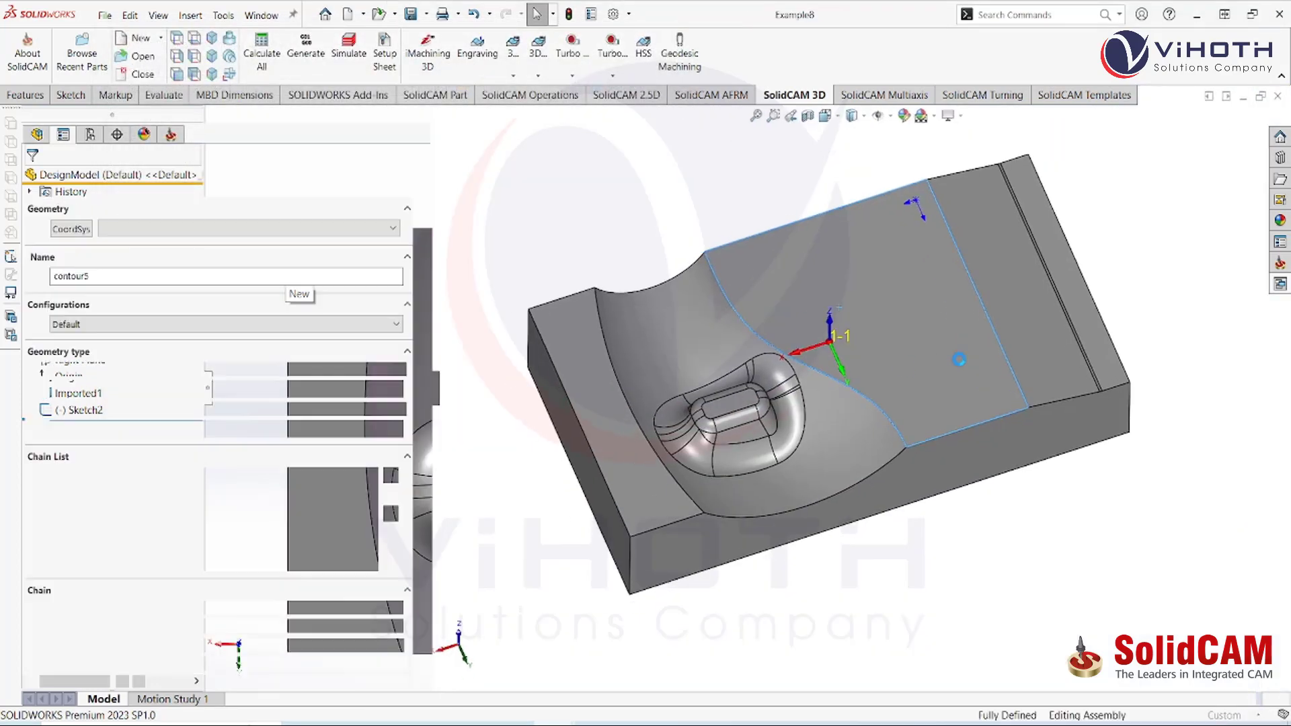
{"action": "scroll", "coordinate": [913, 318], "scroll_direction": "down", "scroll_amount": 3}
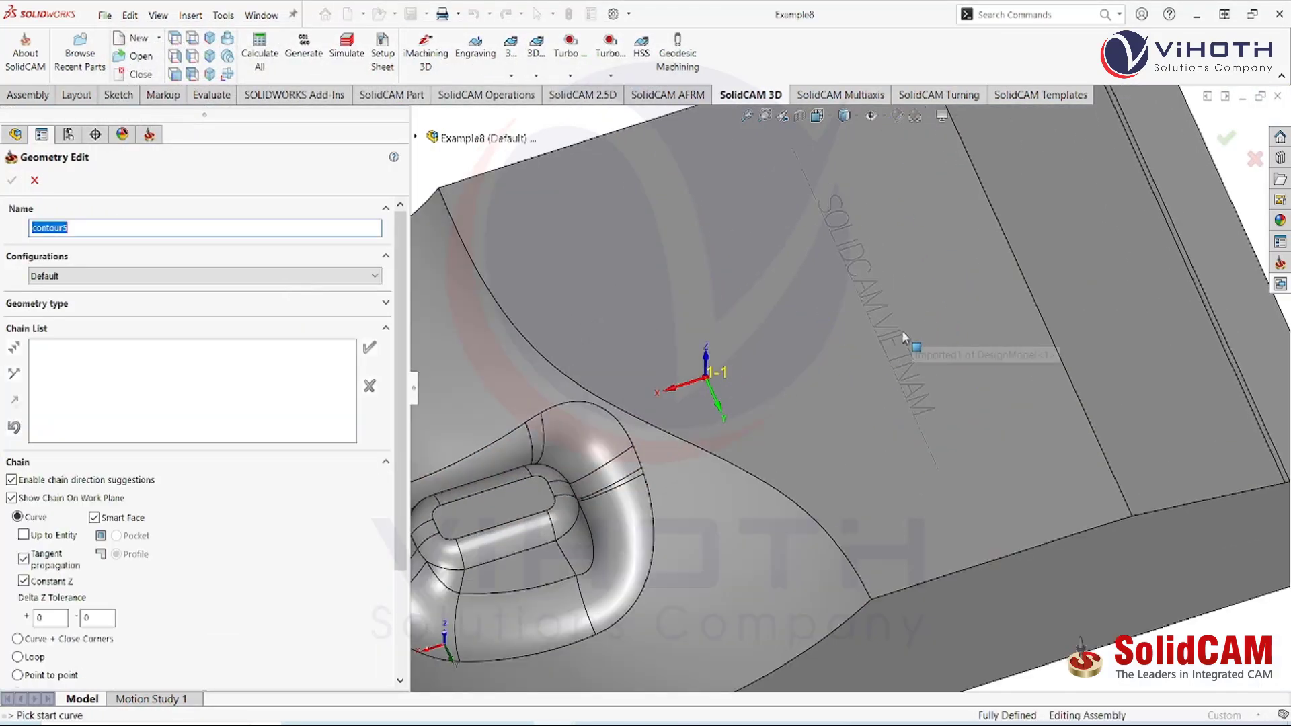
{"action": "left_click", "coordinate": [416, 137]}
{"action": "left_click", "coordinate": [431, 321]}
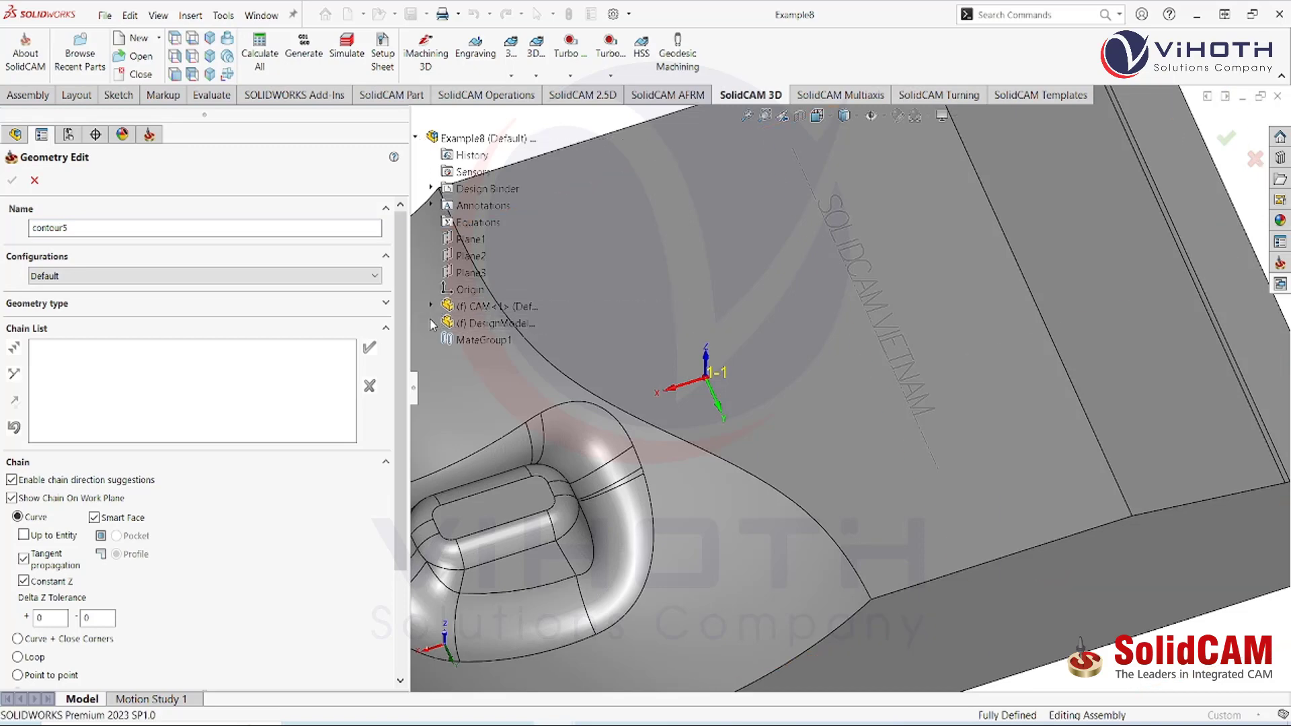
{"action": "left_click", "coordinate": [500, 559]}
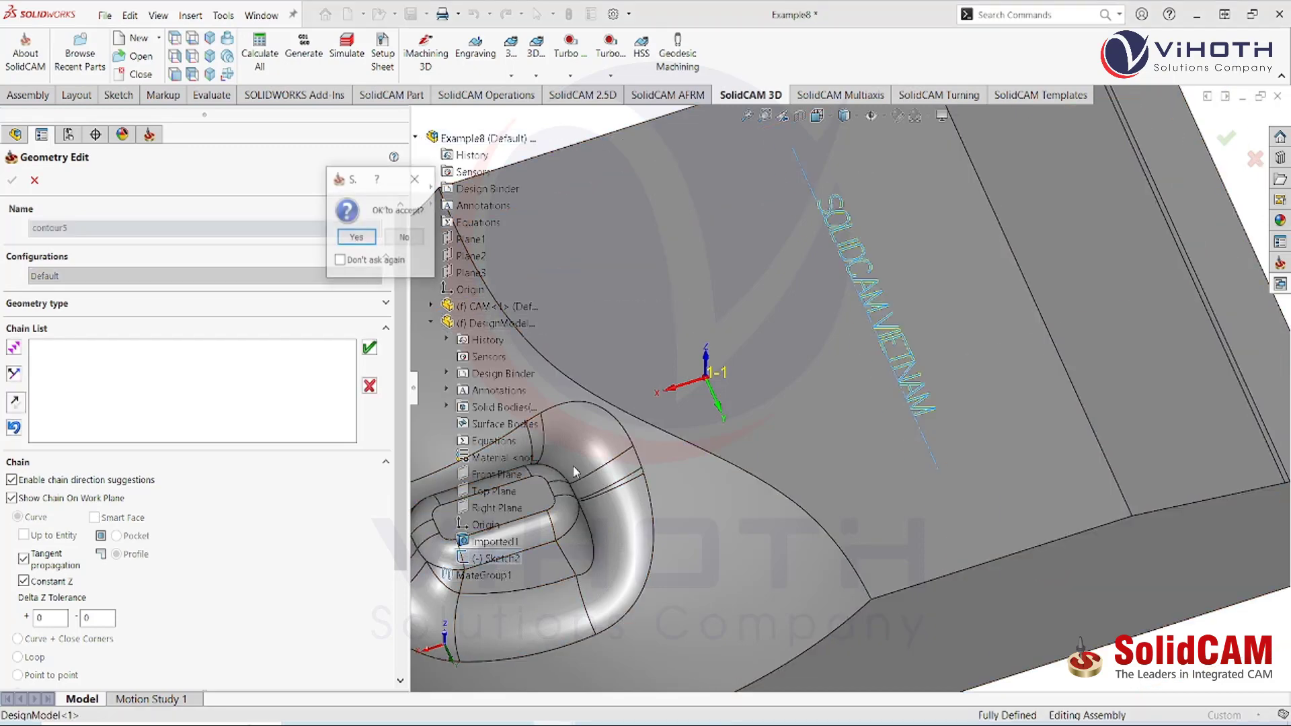
{"action": "left_click", "coordinate": [347, 238]}
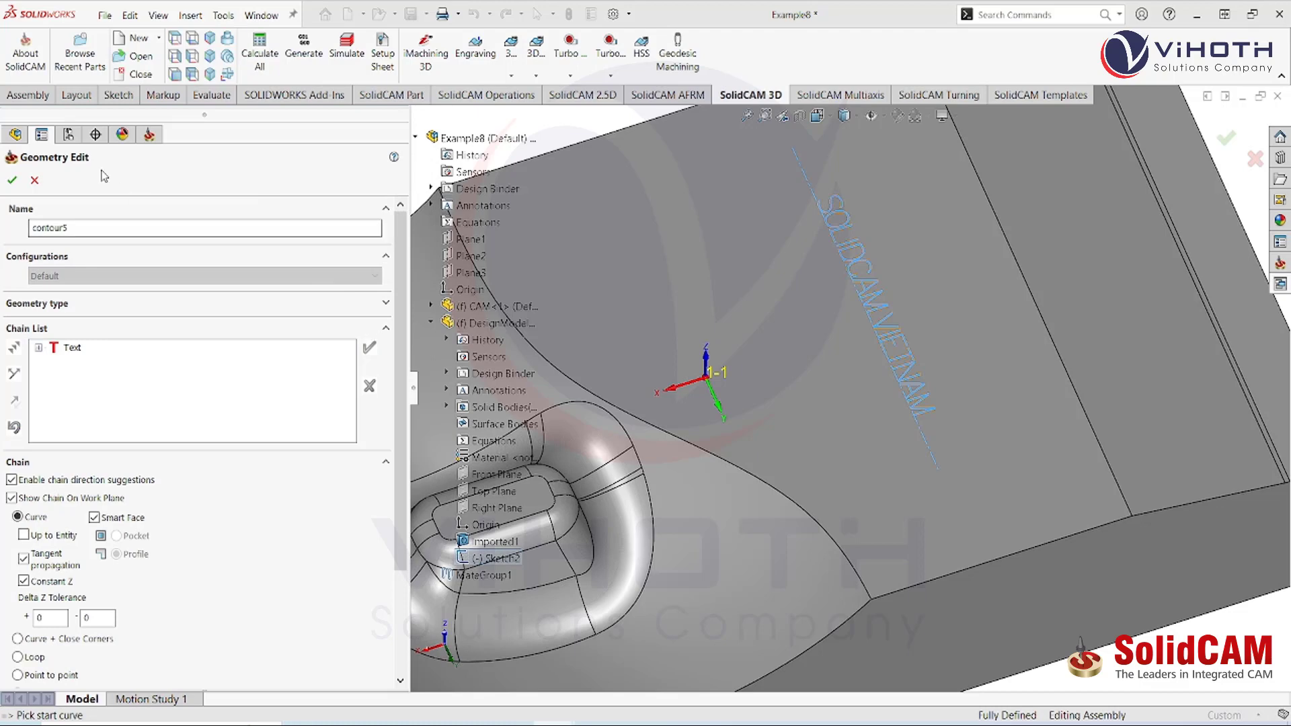
{"action": "left_click", "coordinate": [12, 180]}
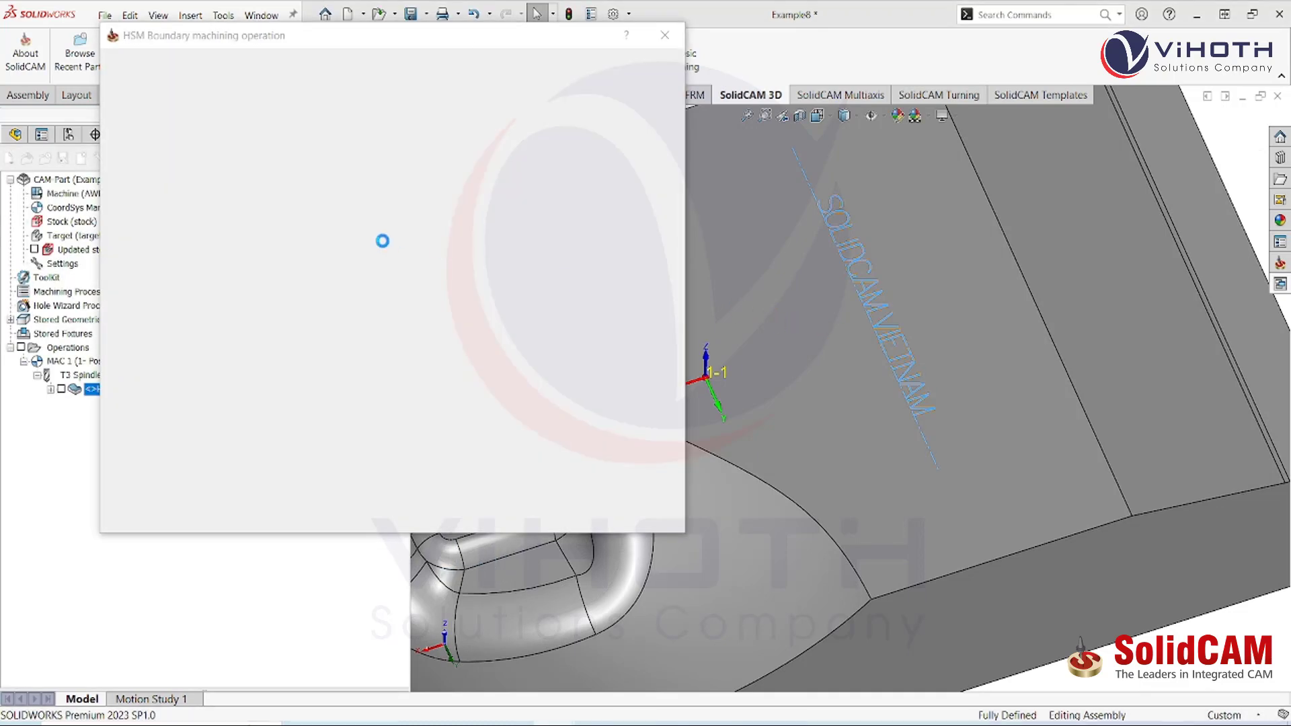
Set the passes' floor offset to -0.05, then save and calculate the operation, accepting the depth below the CoordSys lower level
{"action": "left_click", "coordinate": [173, 157]}
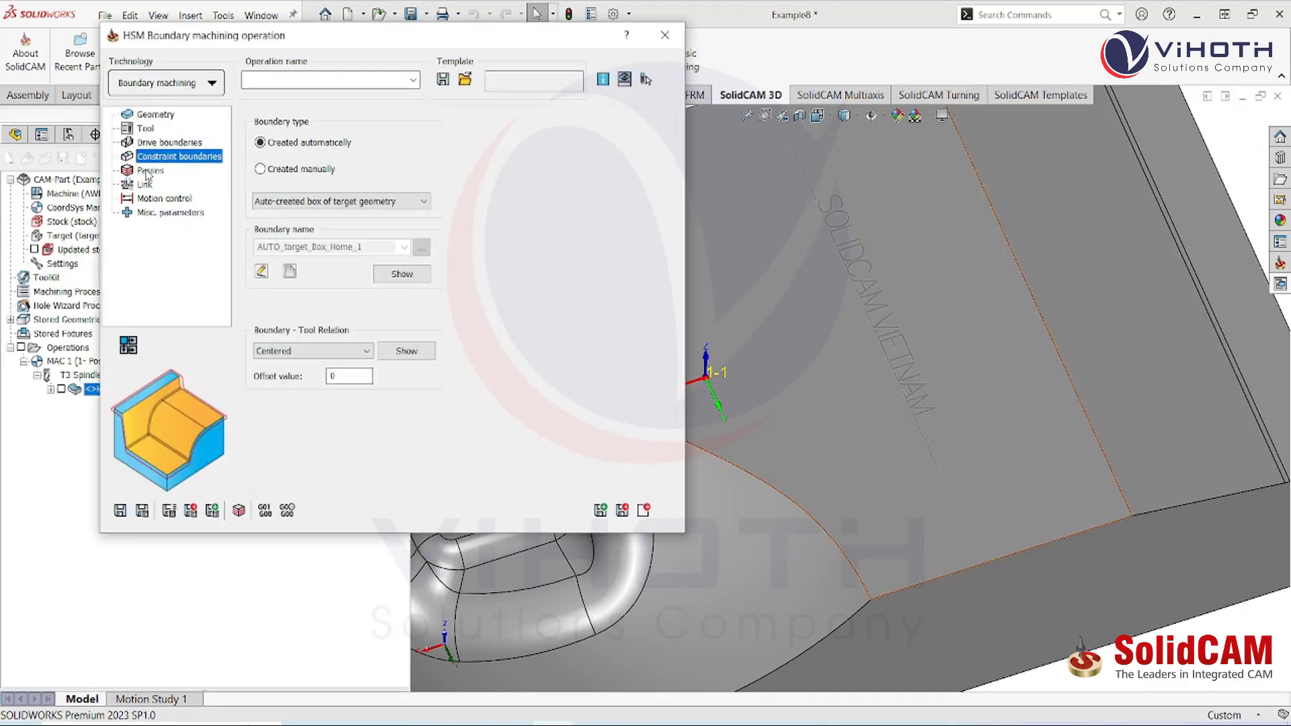
{"action": "left_click", "coordinate": [148, 171]}
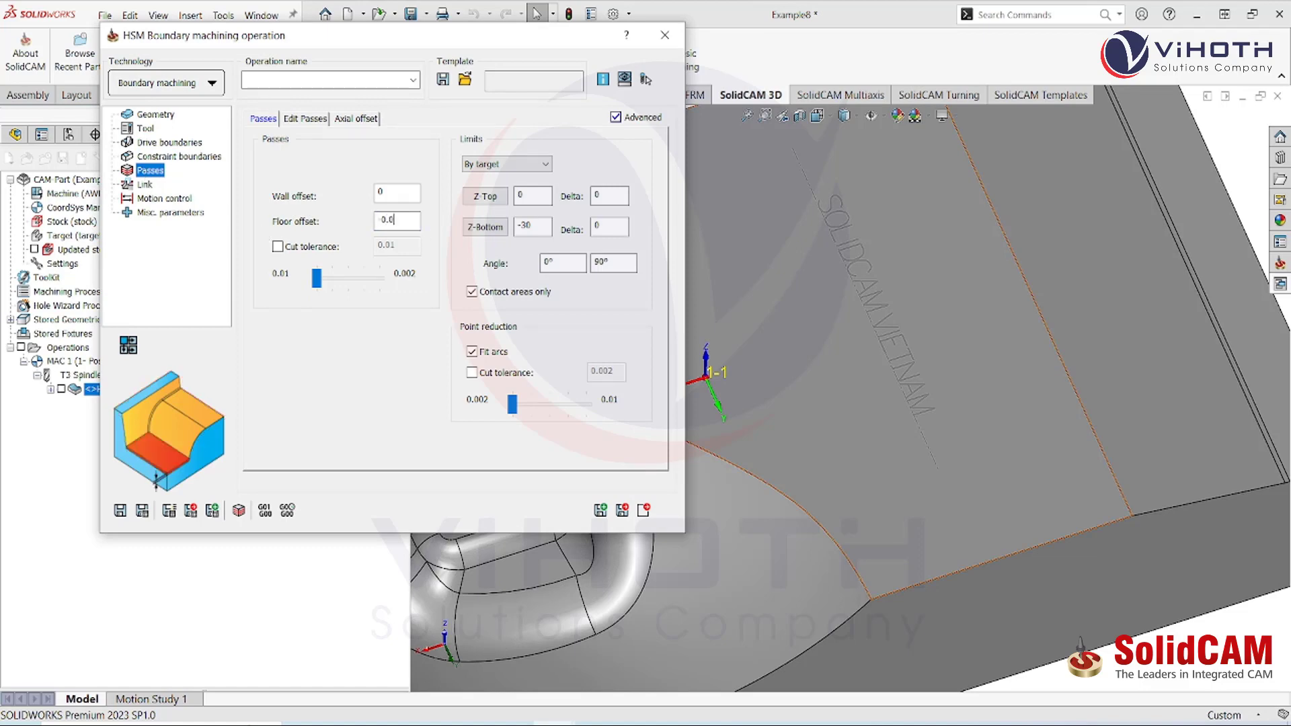
{"action": "left_click", "coordinate": [145, 185]}
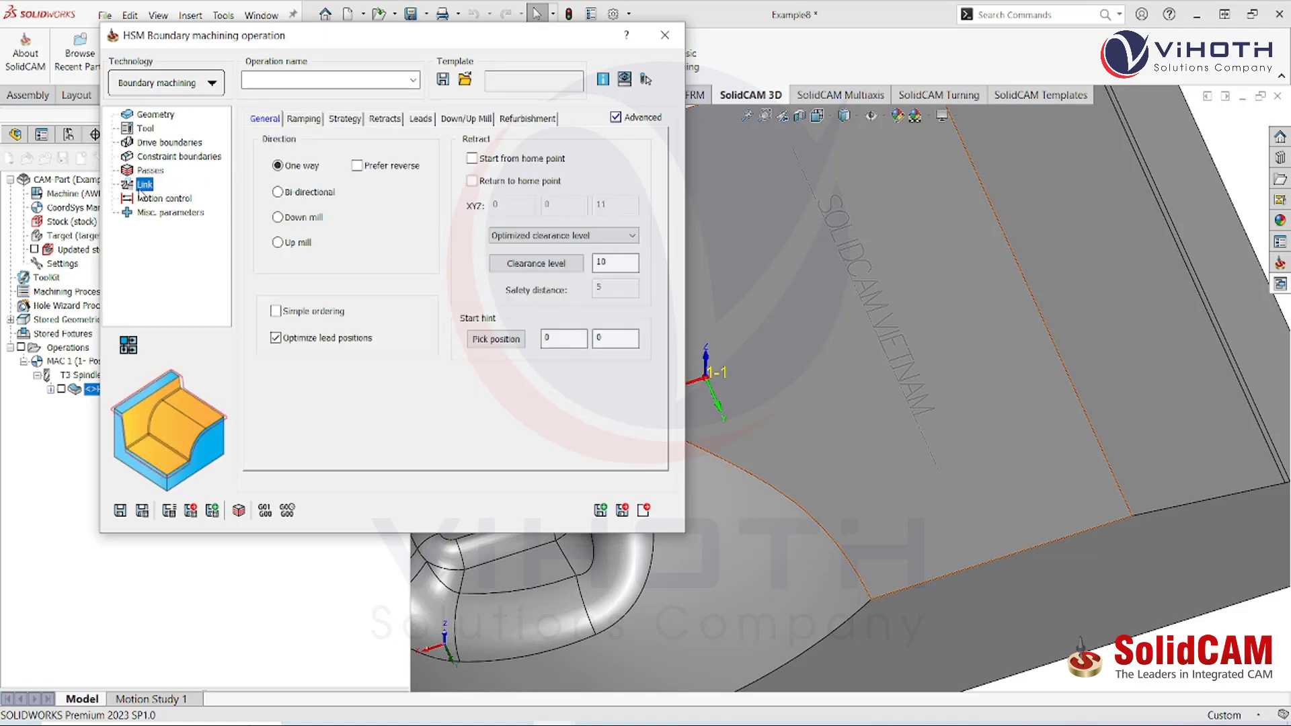
{"action": "left_click", "coordinate": [142, 511]}
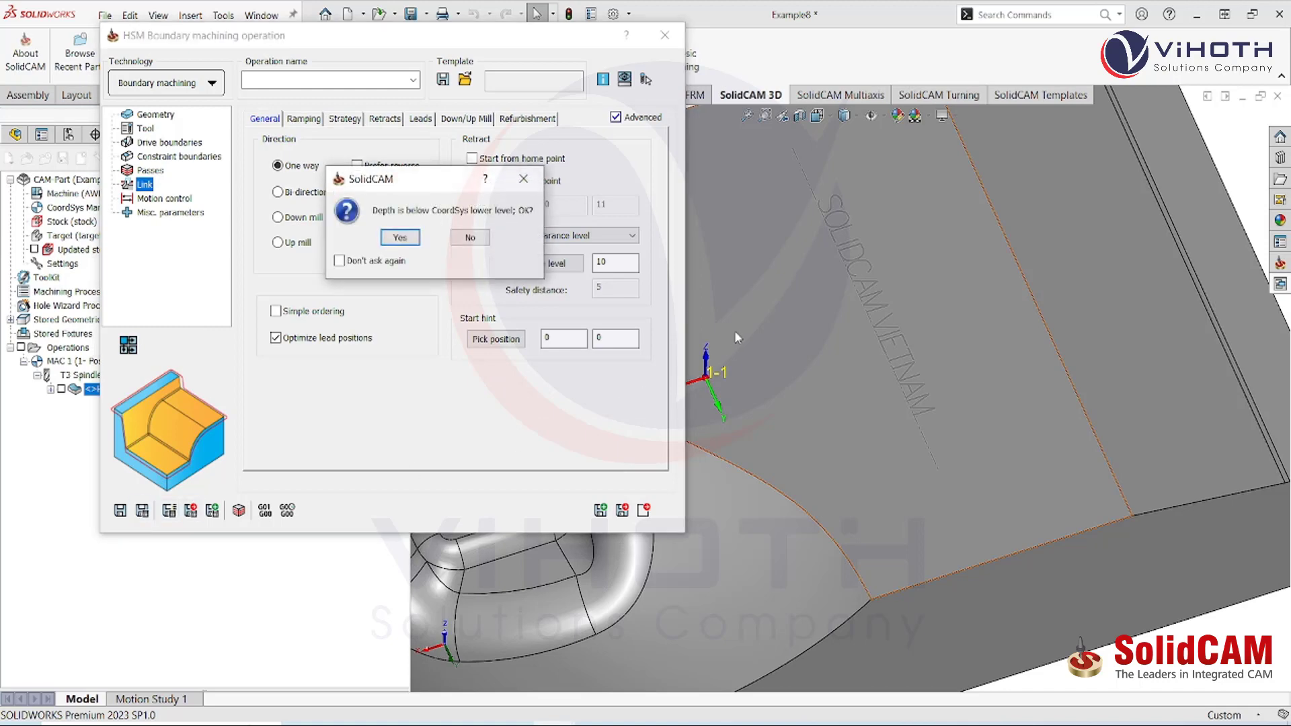
{"action": "left_click", "coordinate": [400, 240]}
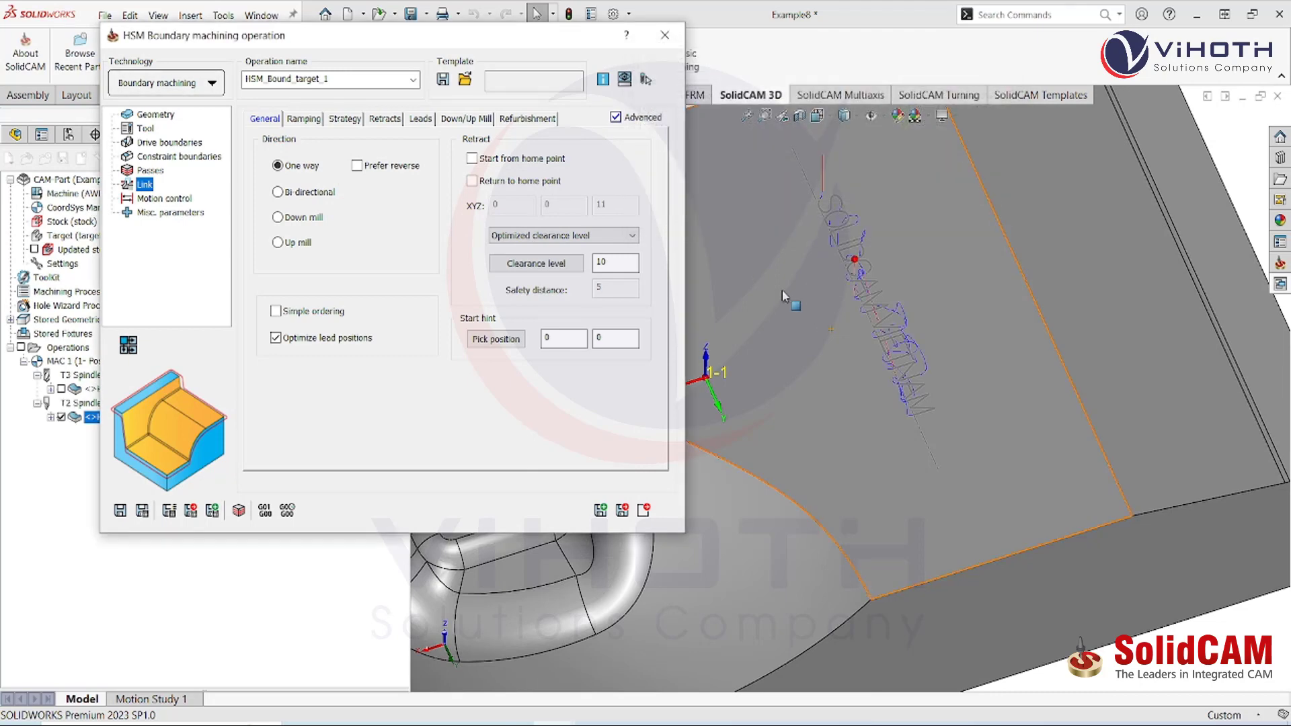
Set the passes' floor offset to -0.02, then save and recalculate the operation, accepting the depth below the CoordSys lower level
{"action": "scroll", "coordinate": [913, 355], "scroll_direction": "down", "scroll_amount": 5}
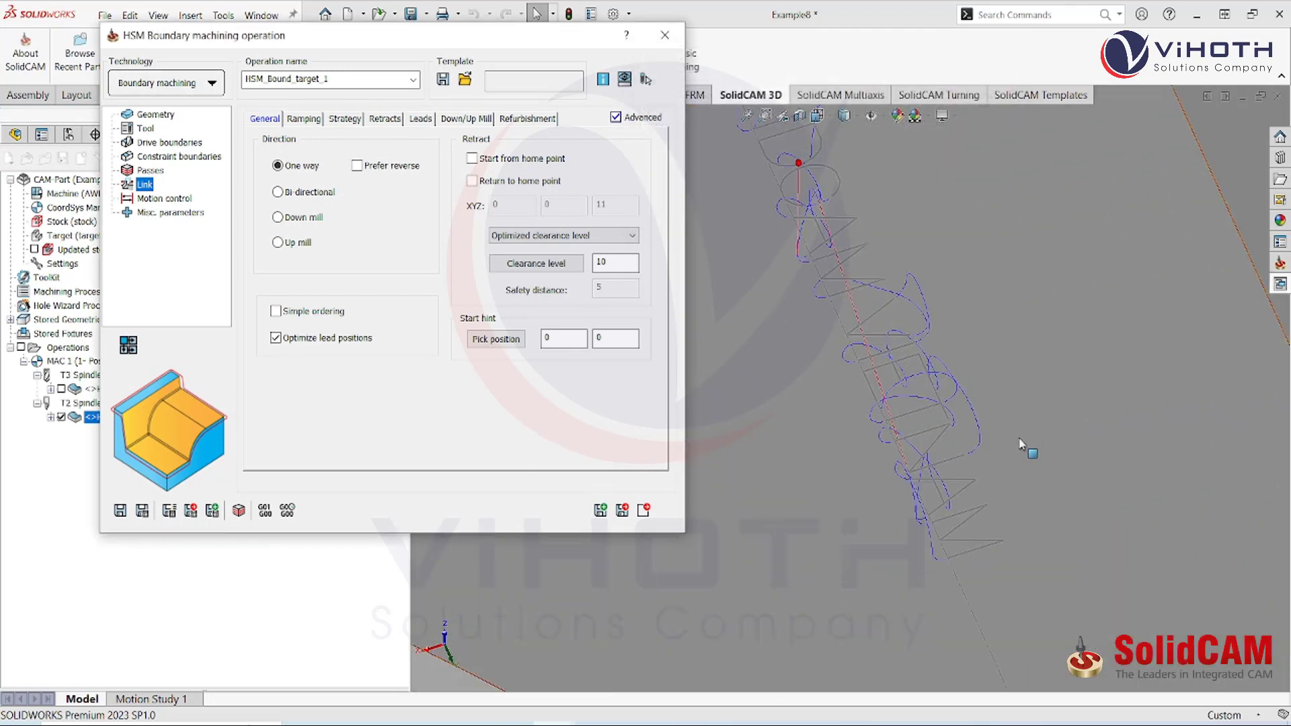
{"action": "scroll", "coordinate": [1008, 435], "scroll_direction": "up", "scroll_amount": 3}
{"action": "left_click", "coordinate": [150, 170]}
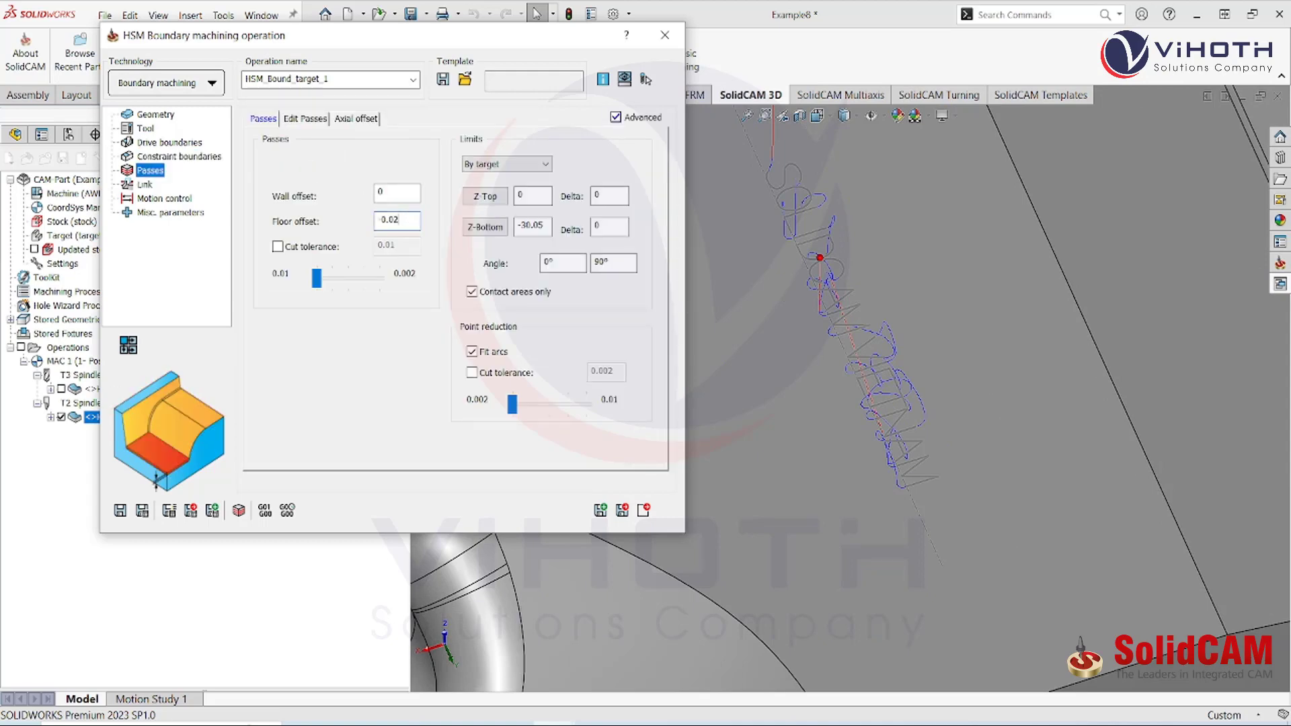
{"action": "left_click", "coordinate": [142, 510]}
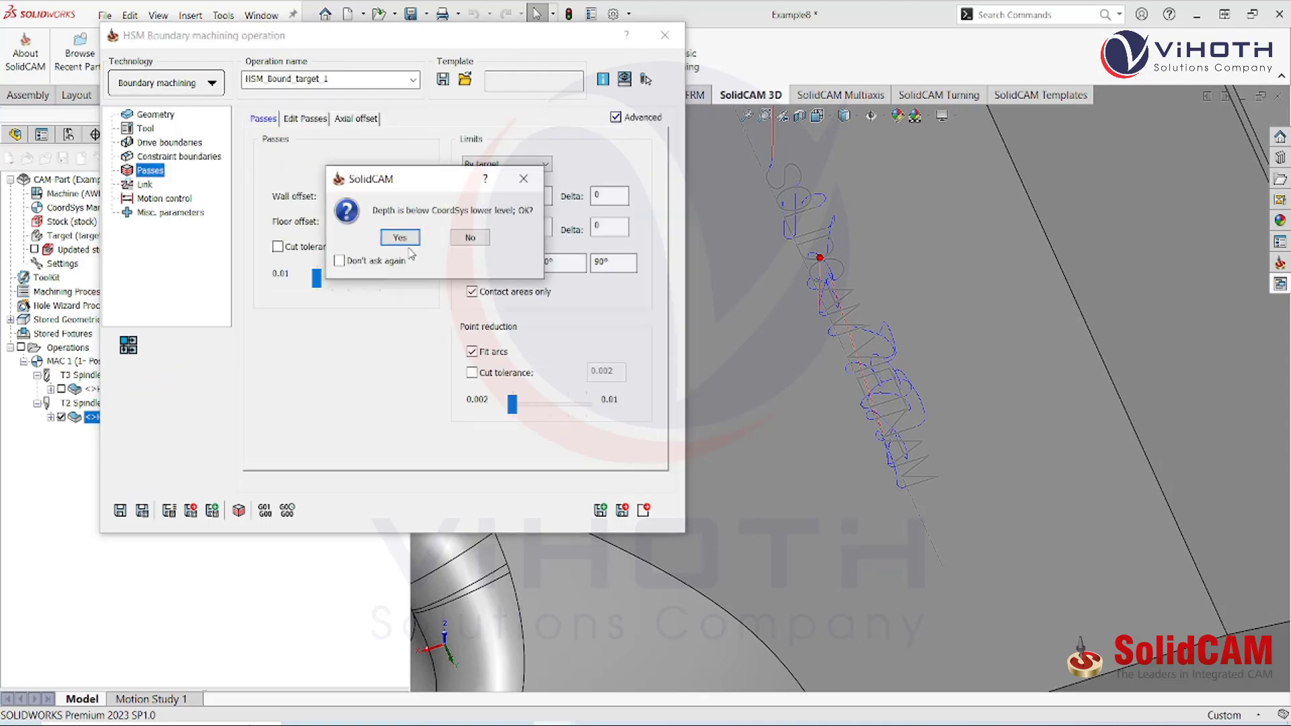
{"action": "left_click", "coordinate": [403, 239]}
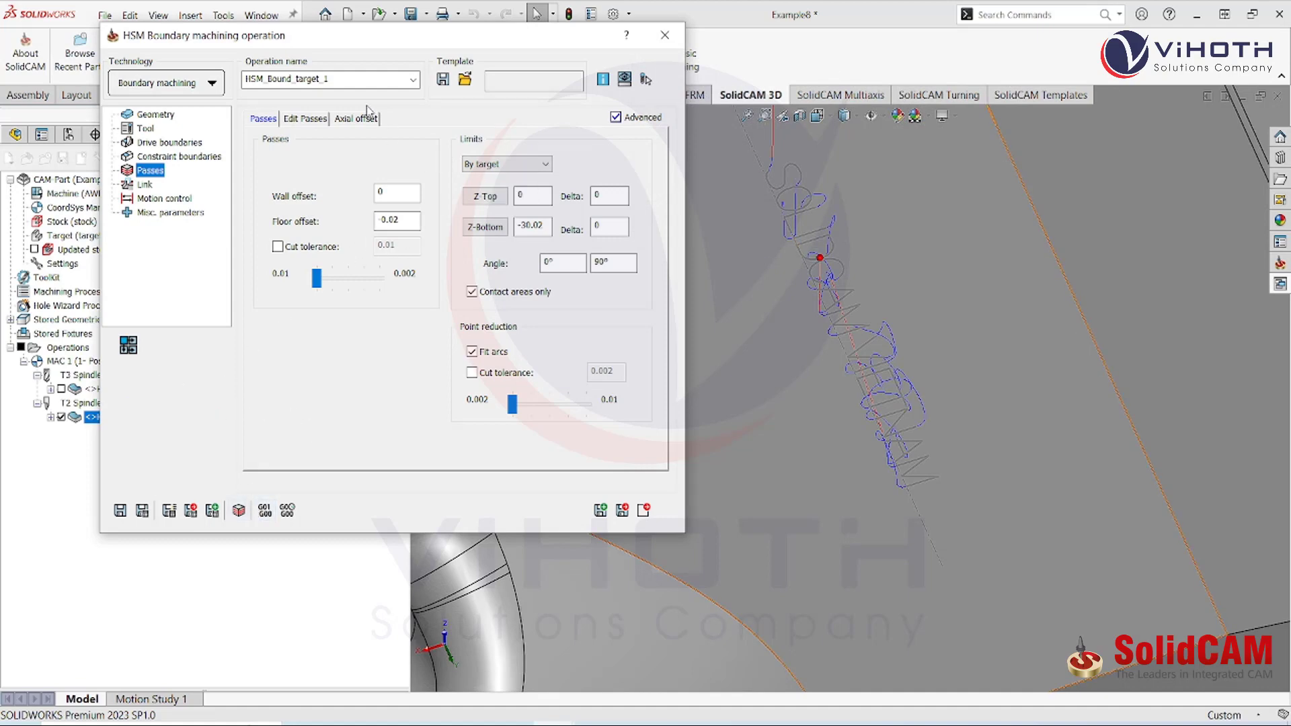
Simulate the SOLIDCAM VIETNAM engraving in SolidVerify at reduced speed, inspect the text up close, and exit the simulation
{"action": "left_click", "coordinate": [239, 510]}
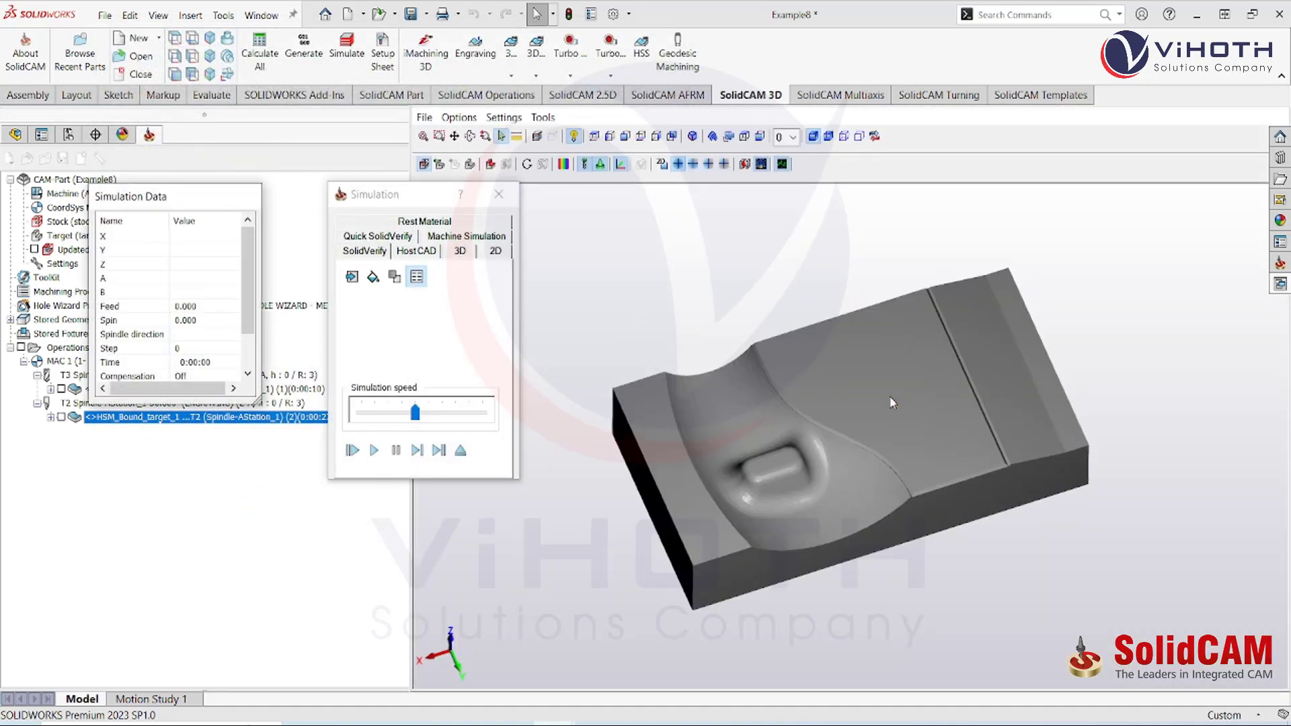
{"action": "scroll", "coordinate": [933, 434], "scroll_direction": "down", "scroll_amount": 2}
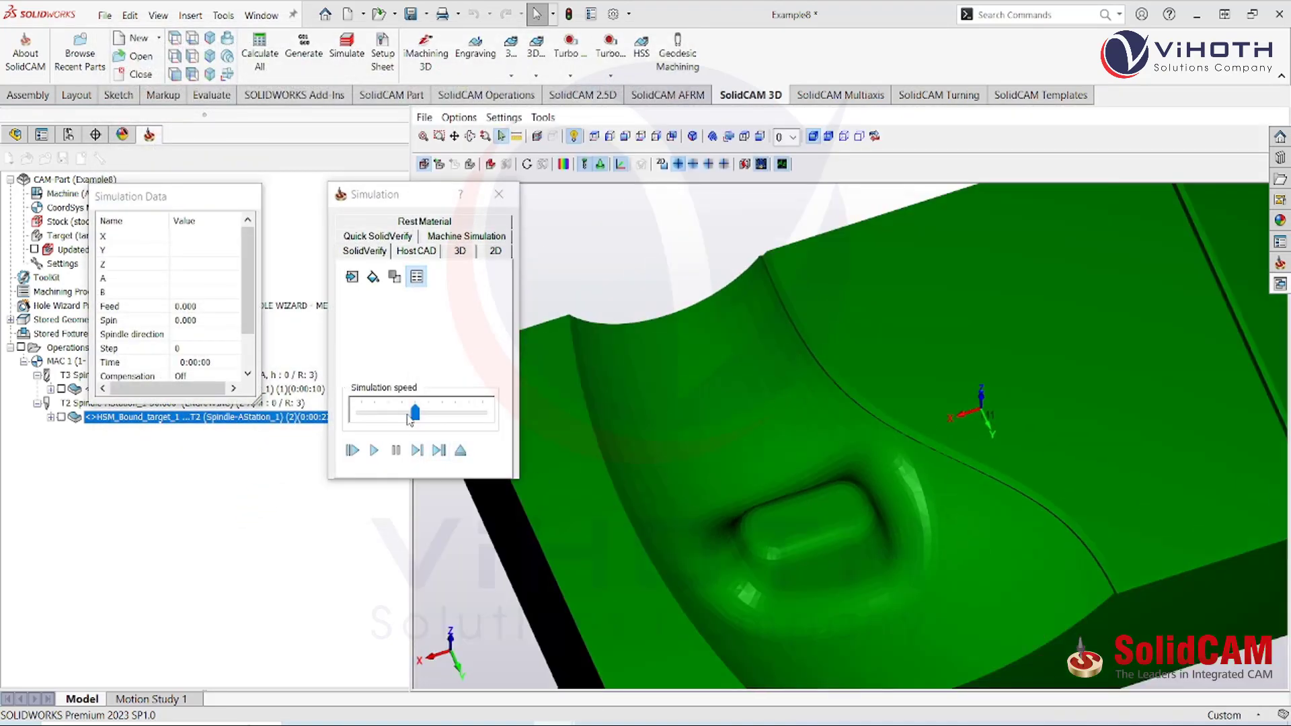
{"action": "left_click_drag", "start_coordinate": [409, 420], "coordinate": [382, 420]}
{"action": "left_click", "coordinate": [373, 449]}
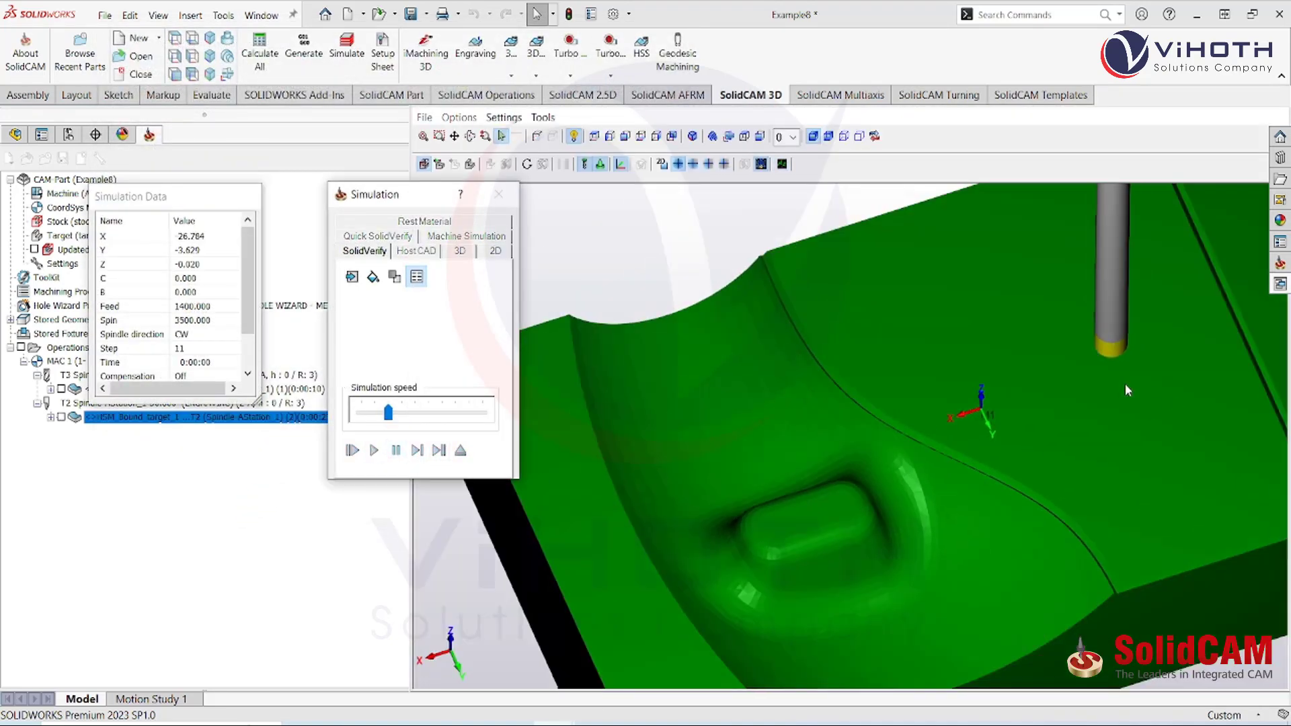
{"action": "scroll", "coordinate": [1116, 383], "scroll_direction": "up", "scroll_amount": 5}
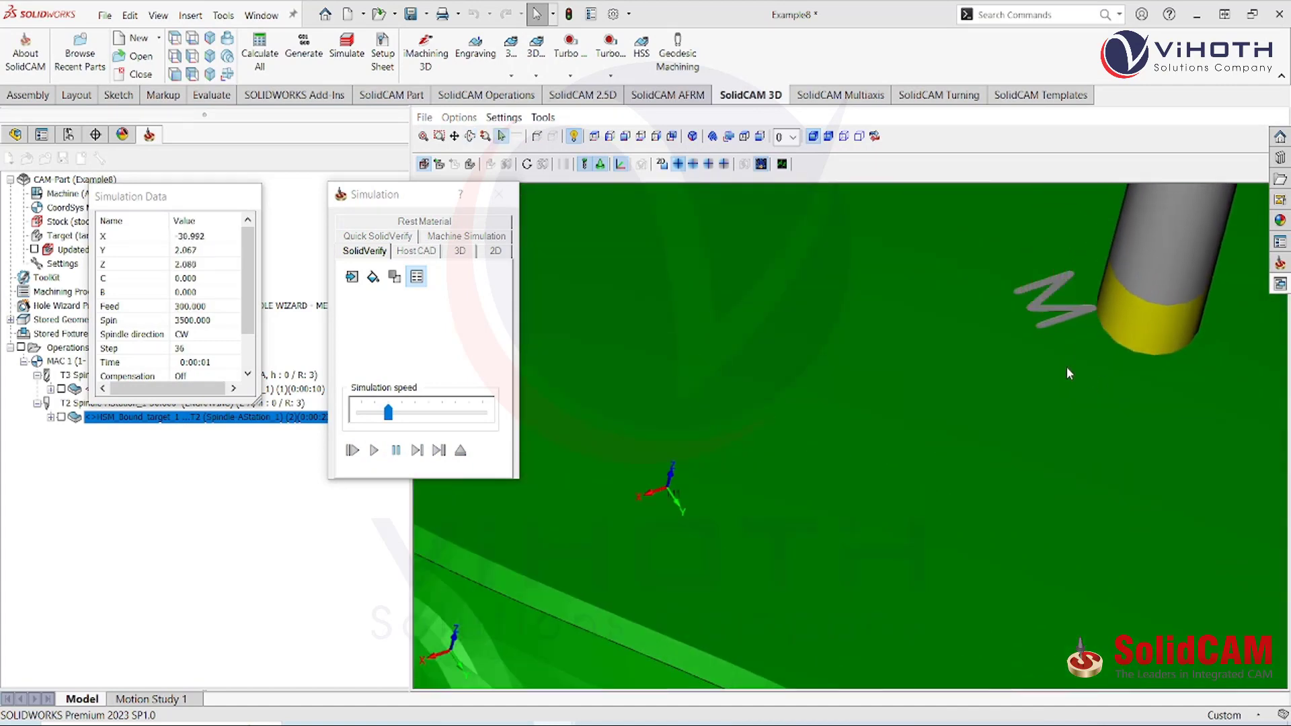
{"action": "scroll", "coordinate": [1066, 365], "scroll_direction": "down", "scroll_amount": 3}
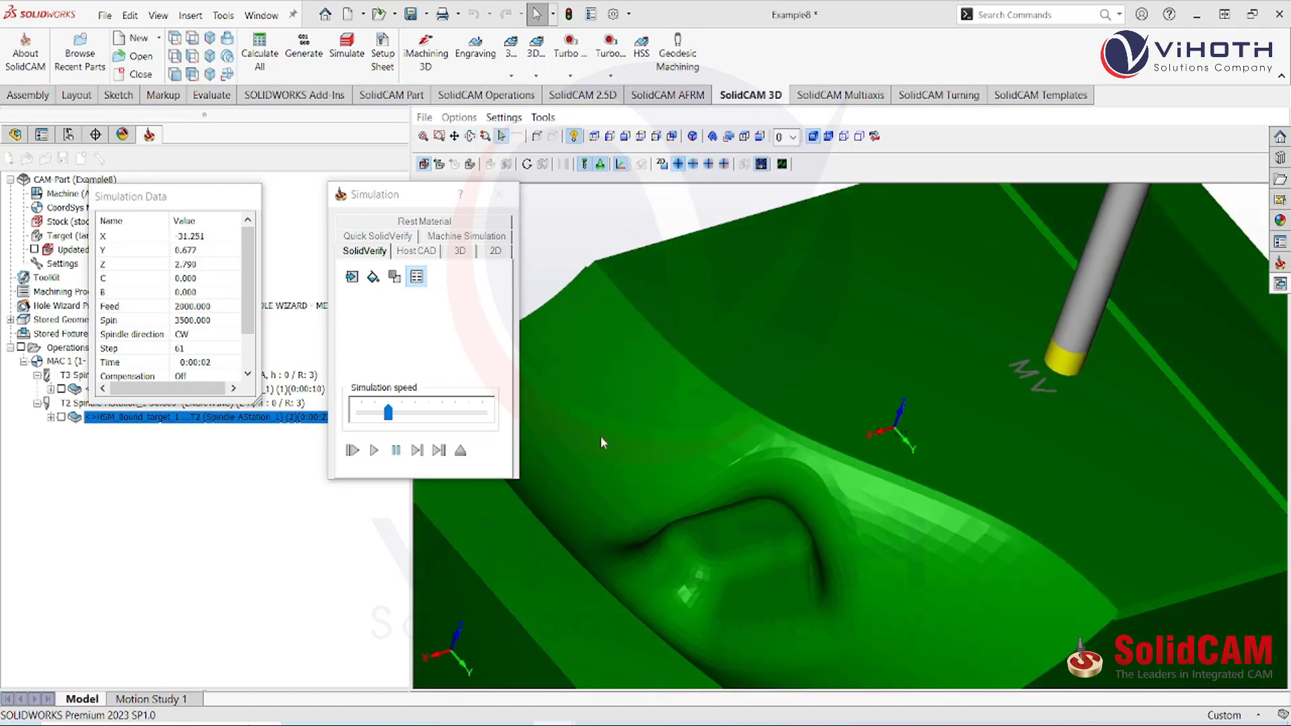
{"action": "left_click_drag", "start_coordinate": [388, 412], "coordinate": [402, 413]}
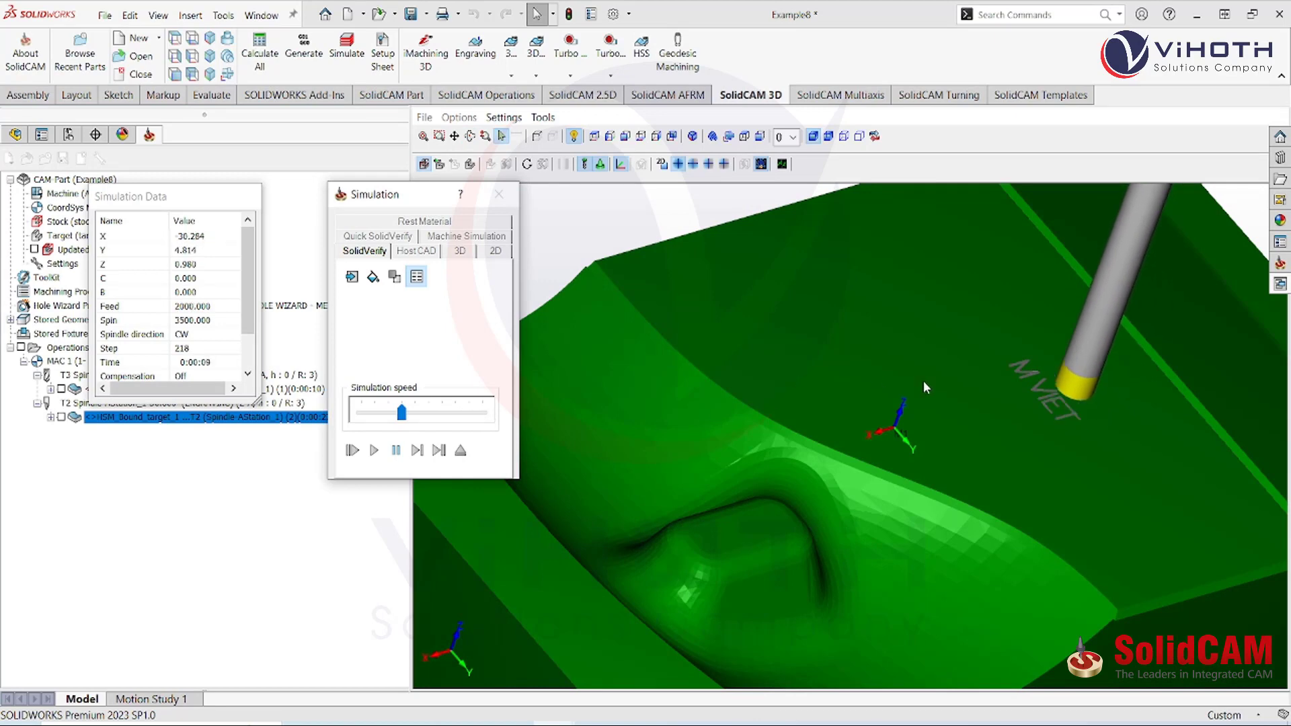
{"action": "scroll", "coordinate": [1134, 422], "scroll_direction": "up", "scroll_amount": 2}
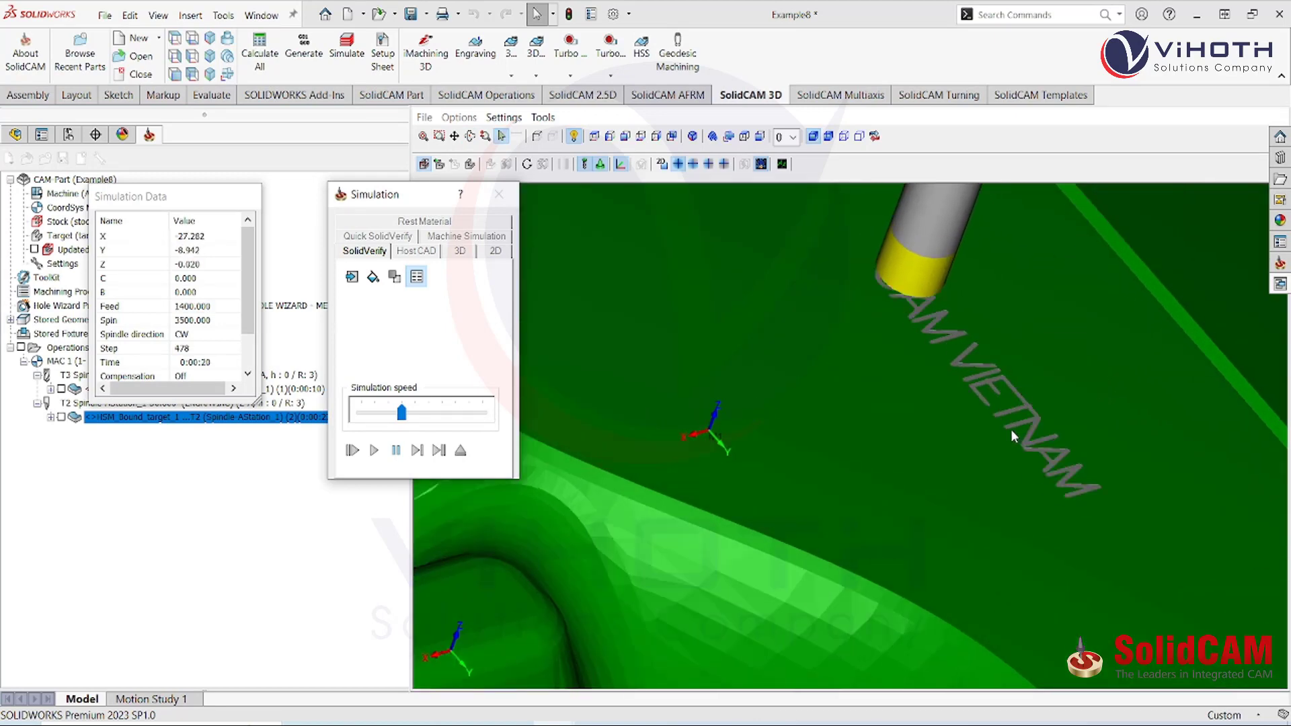
{"action": "scroll", "coordinate": [982, 414], "scroll_direction": "down", "scroll_amount": 2}
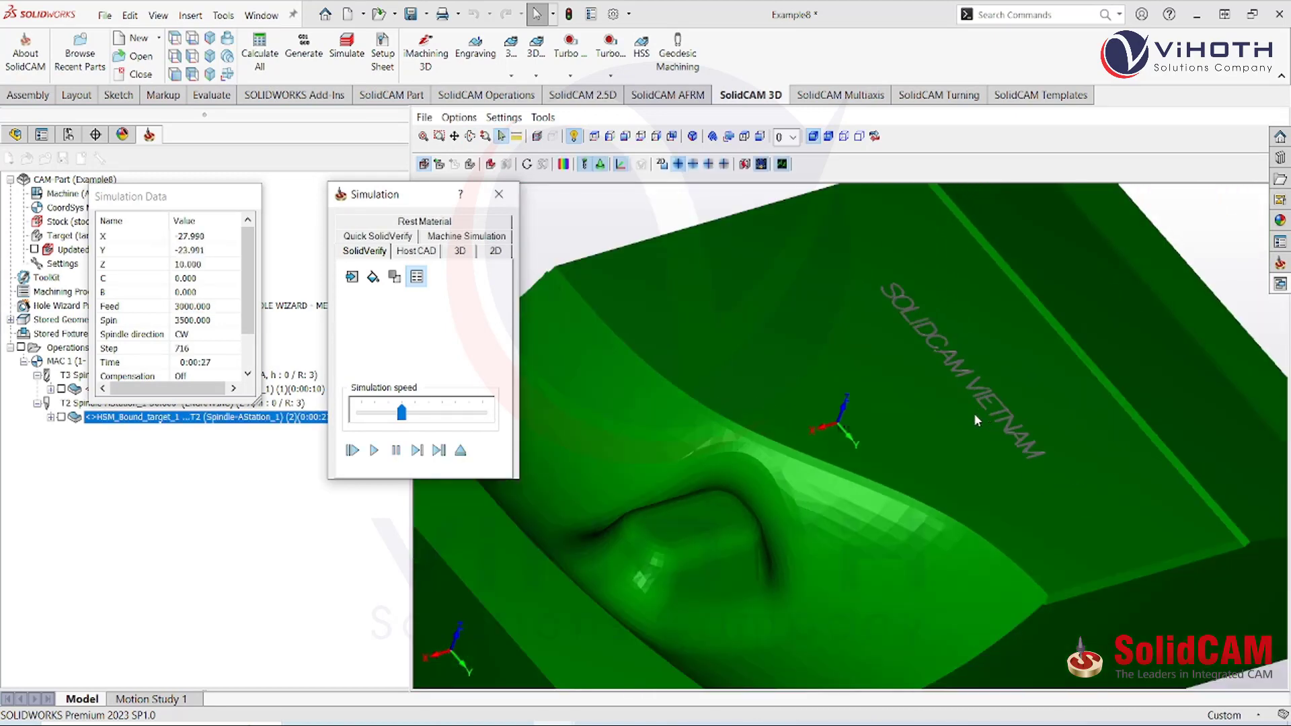
{"action": "left_click", "coordinate": [460, 450]}
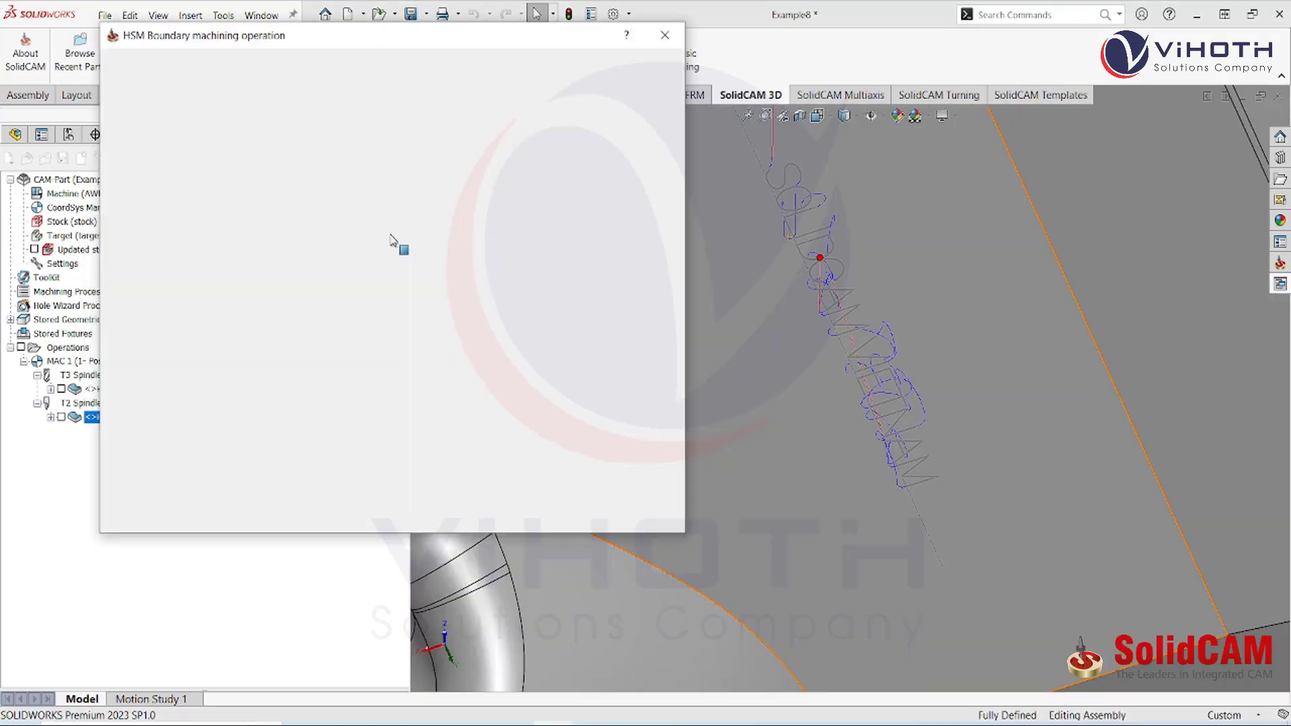
Set the link direction to Bi-directional, then save and calculate the operation, accepting the depth below the CoordSys lower level
{"action": "left_click", "coordinate": [137, 185]}
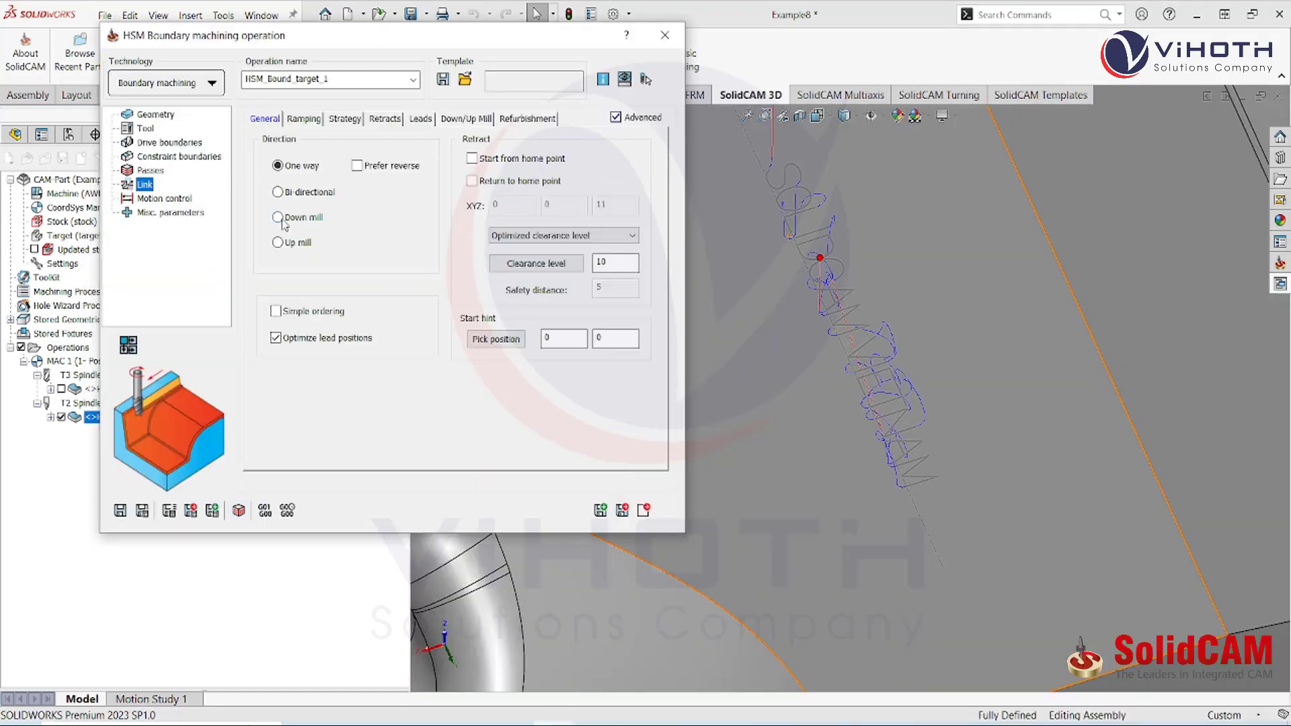
{"action": "left_click", "coordinate": [278, 192]}
{"action": "left_click", "coordinate": [144, 511]}
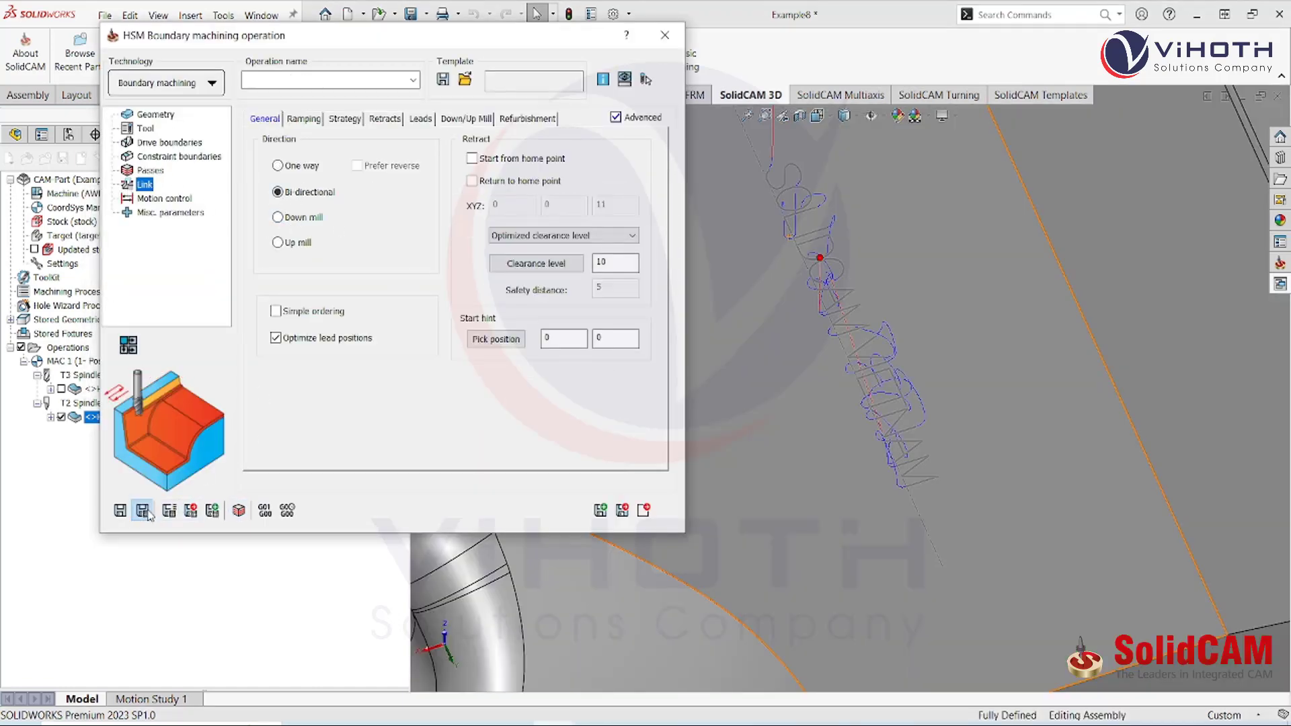
{"action": "left_click", "coordinate": [400, 238]}
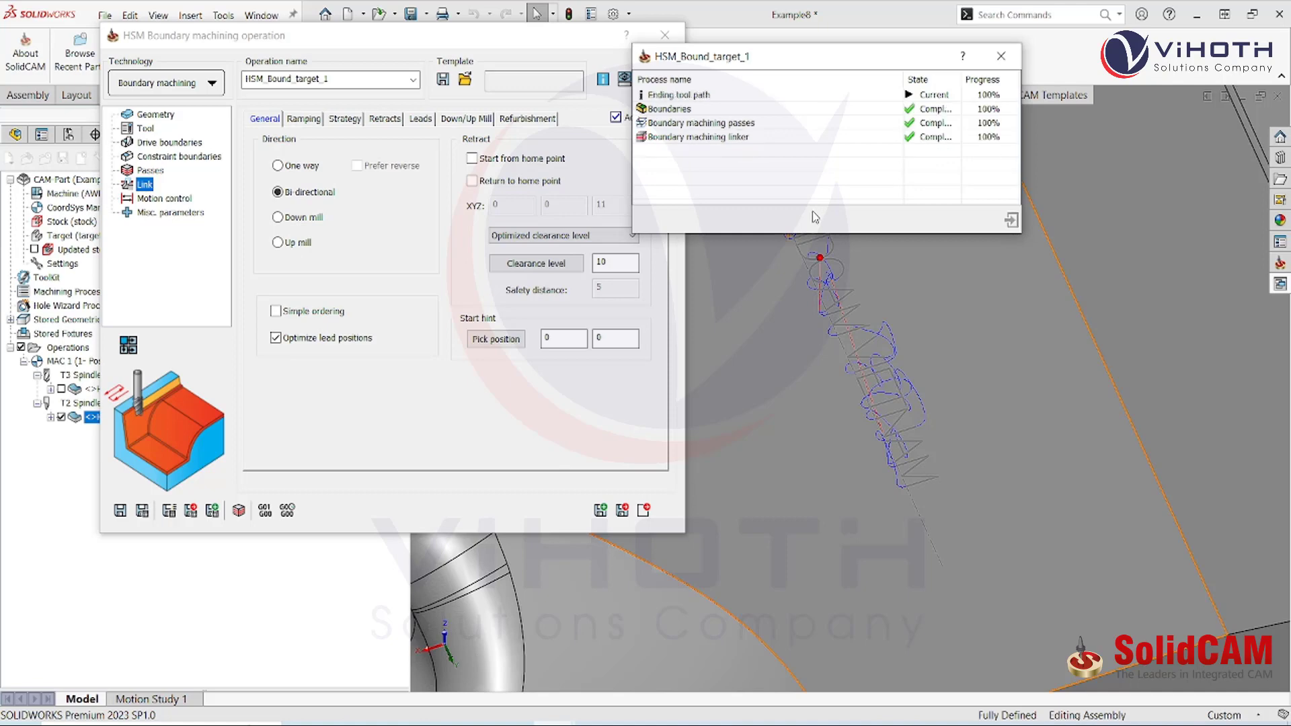
Run the SolidVerify simulation of the bi-directional engraving through to the end and close the simulation
{"action": "left_click", "coordinate": [239, 511]}
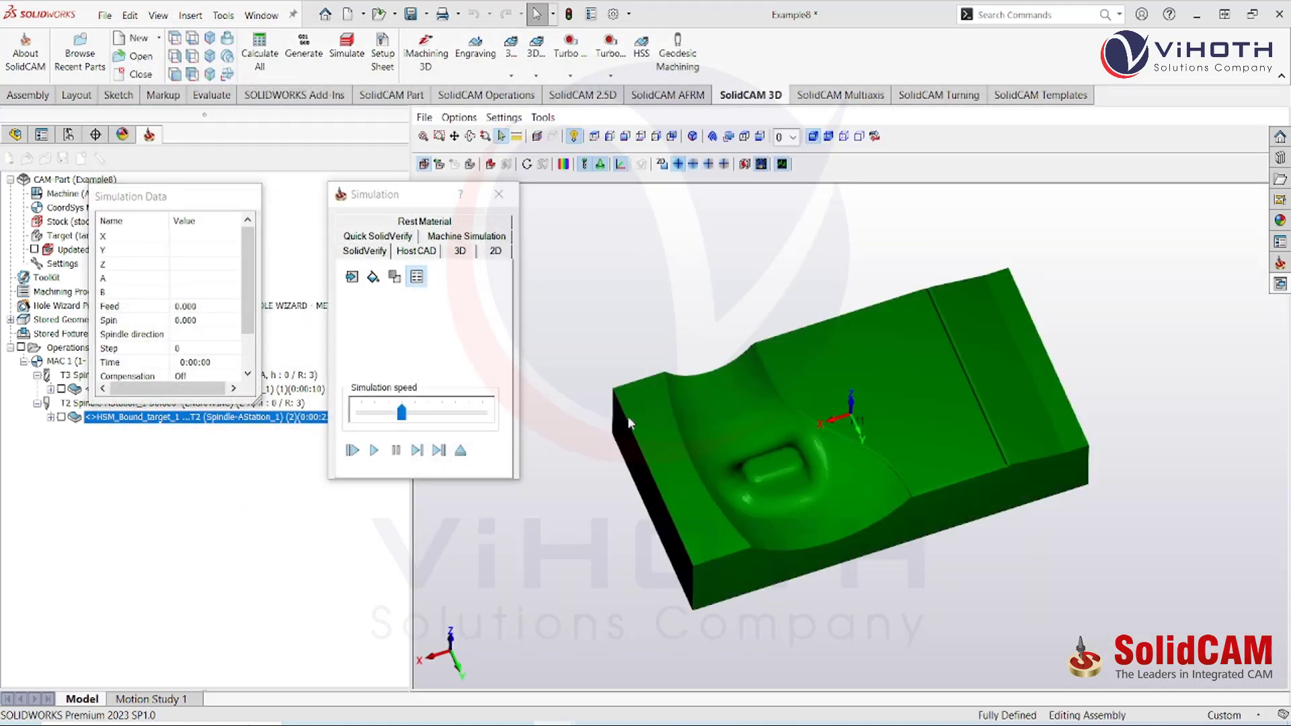
{"action": "left_click", "coordinate": [374, 450]}
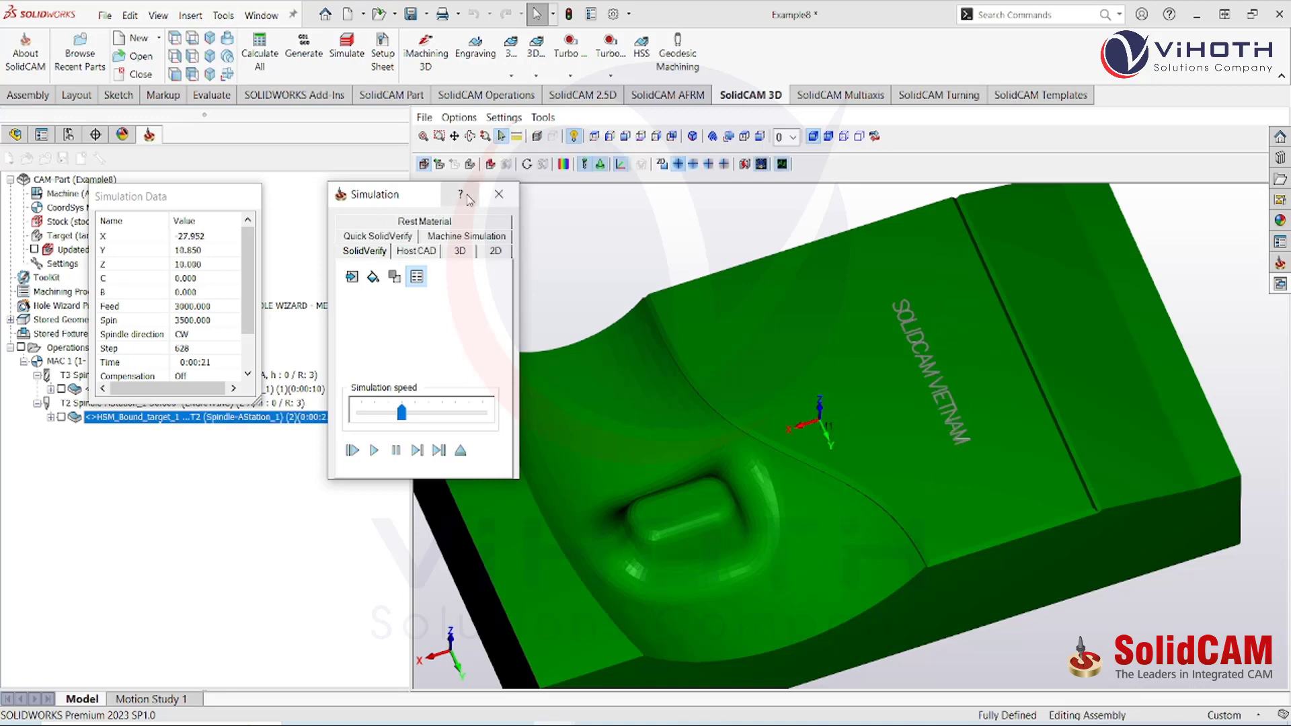
{"action": "left_click", "coordinate": [498, 194]}
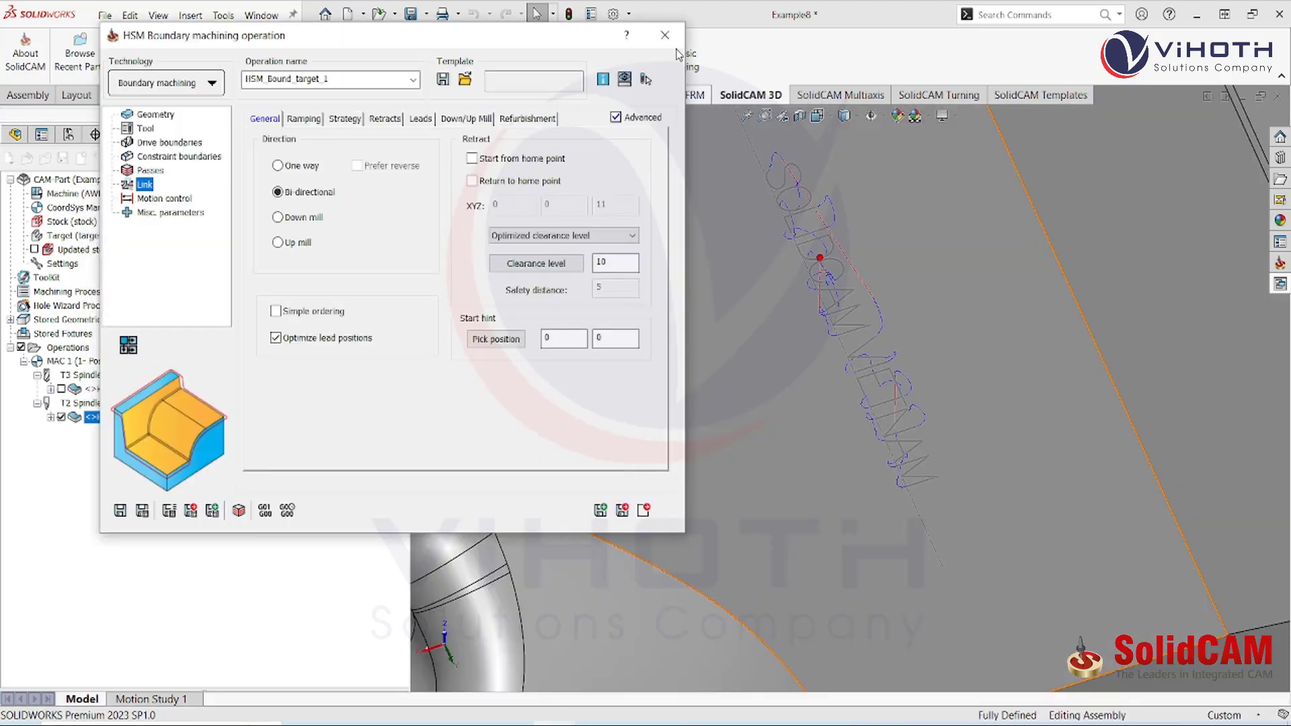
Close the engraving operation, hide its toolpath, and delete the HSM_Bound_target operation that uses the chamfer mill
{"action": "left_click", "coordinate": [671, 47]}
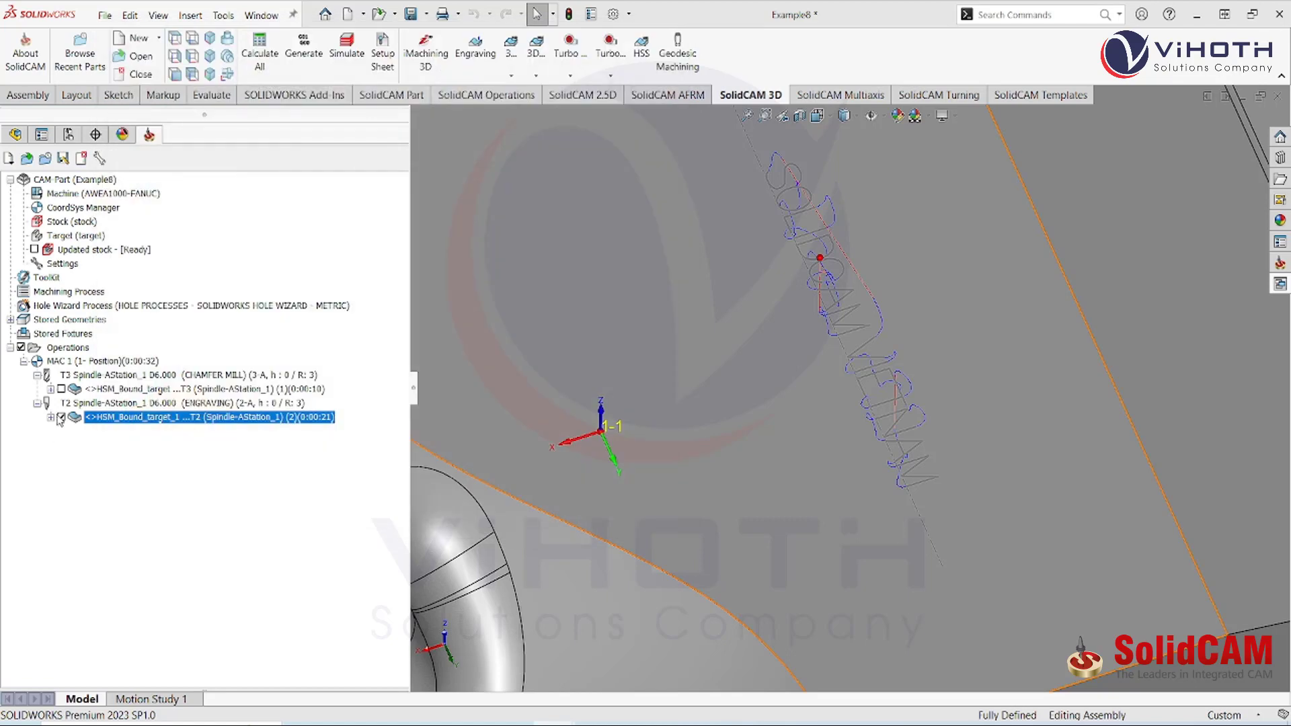
{"action": "left_click", "coordinate": [61, 416]}
{"action": "left_click", "coordinate": [141, 390]}
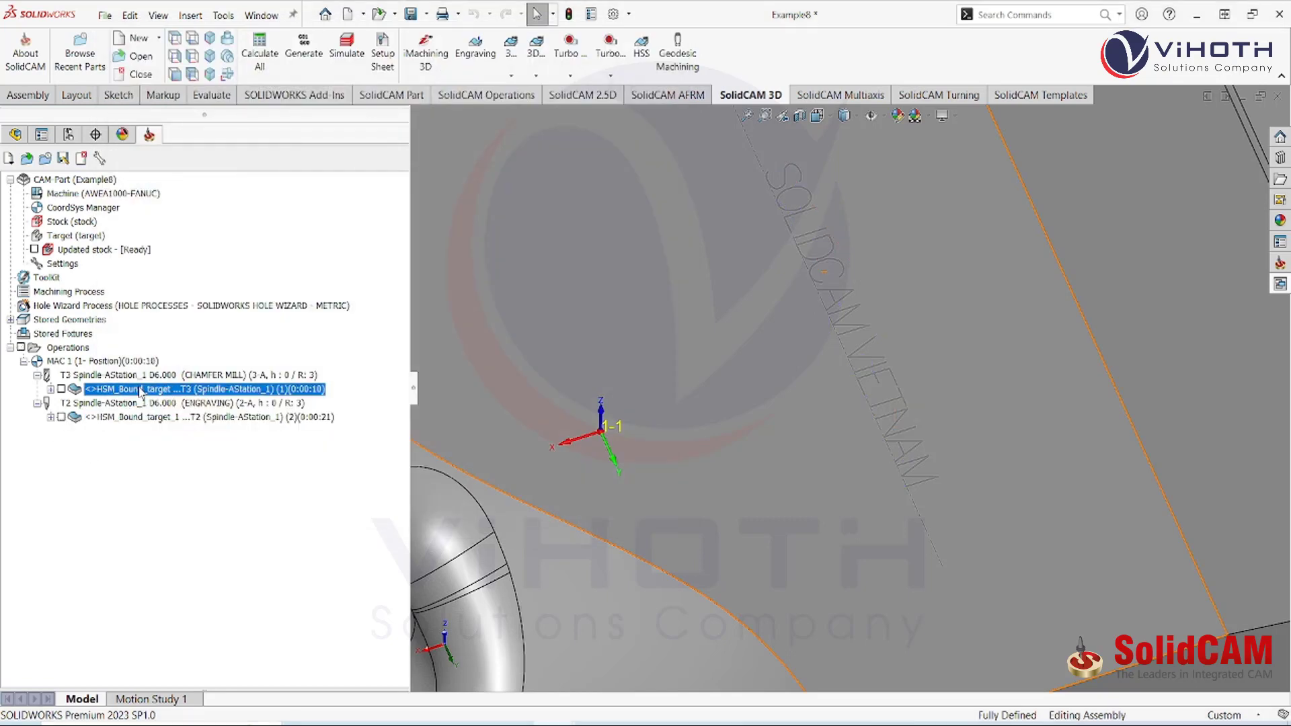
{"action": "key", "text": "Delete"}
{"action": "left_click", "coordinate": [469, 236]}
{"action": "scroll", "coordinate": [817, 383], "scroll_direction": "up", "scroll_amount": 5}
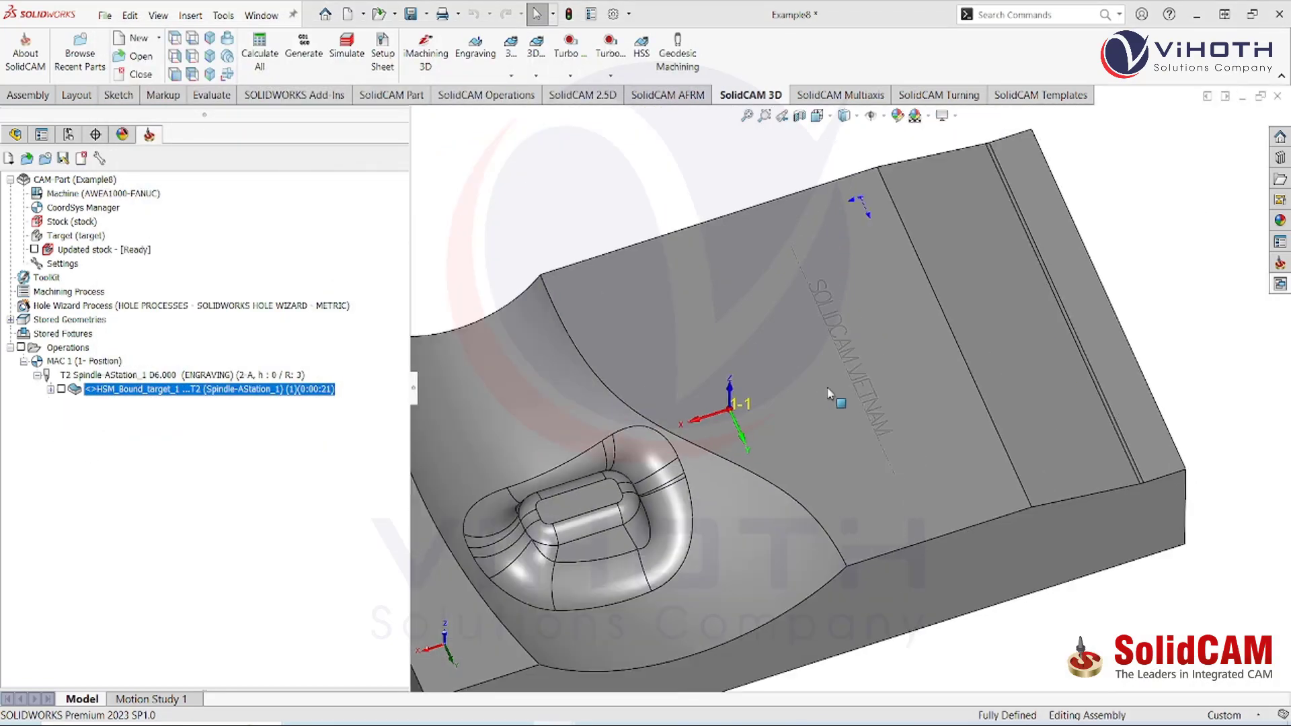
Add a new HSM Boundary machining operation with tool 3, the 6 mm chamfer mill, and open its cutting feed for editing
{"action": "left_click", "coordinate": [536, 76]}
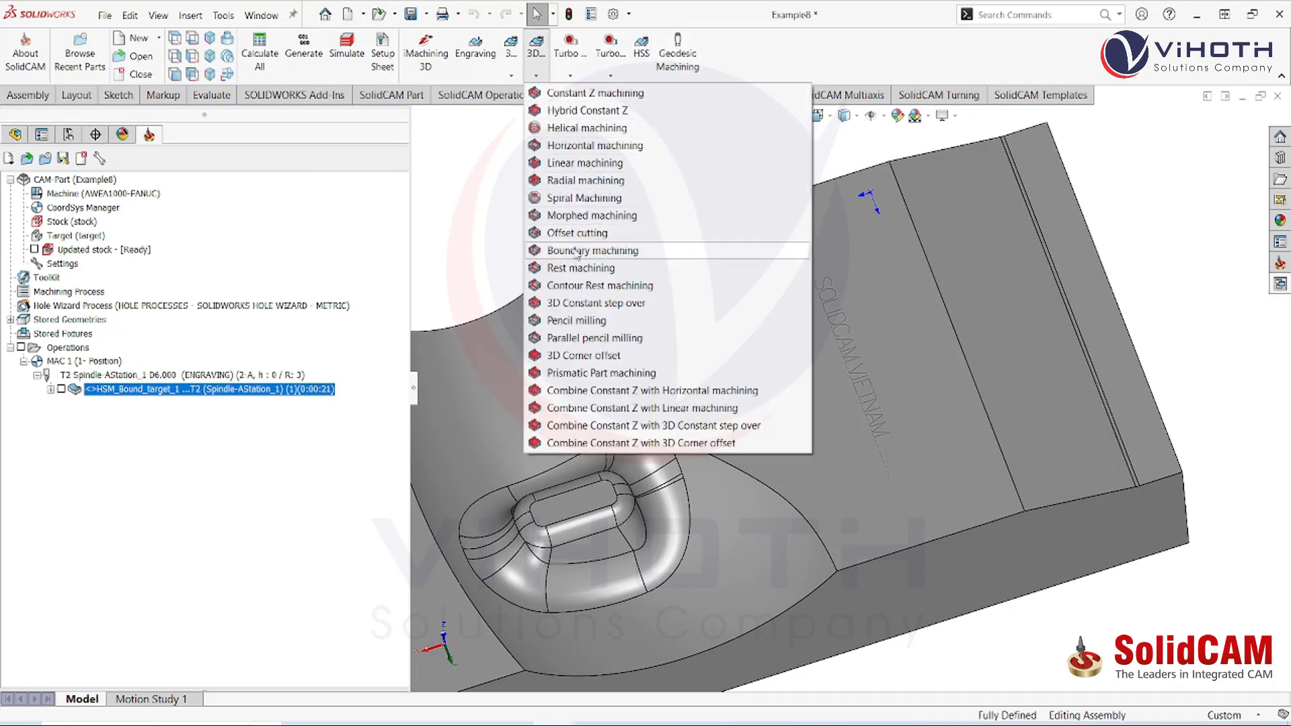
{"action": "left_click", "coordinate": [600, 253]}
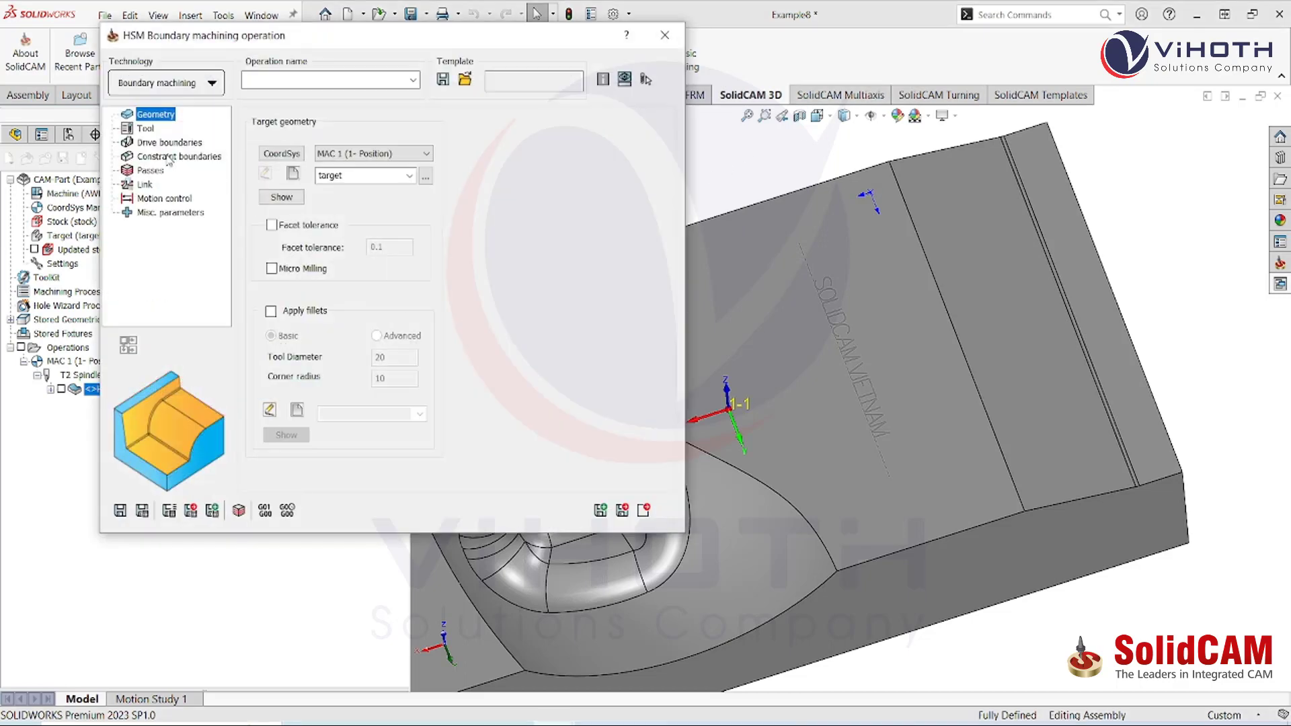
{"action": "left_click", "coordinate": [145, 128]}
{"action": "left_click", "coordinate": [351, 404]}
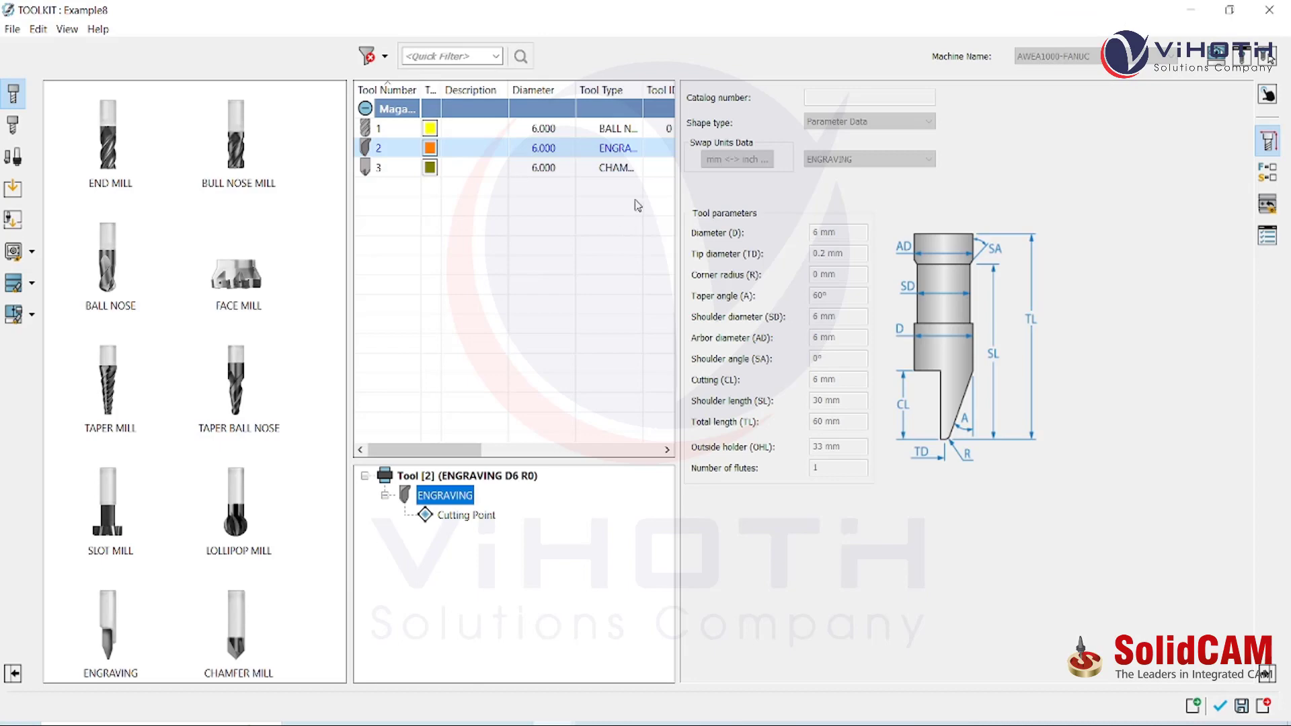
{"action": "left_click", "coordinate": [599, 168]}
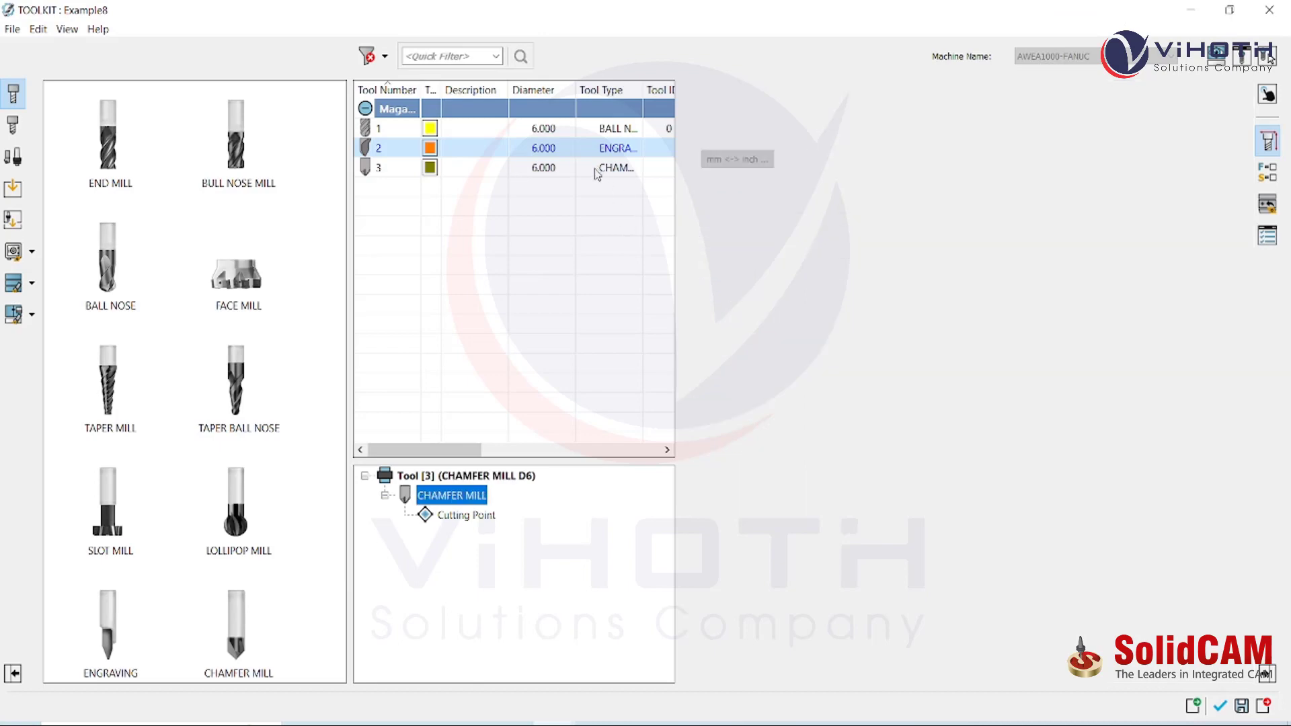
{"action": "left_click", "coordinate": [1220, 706]}
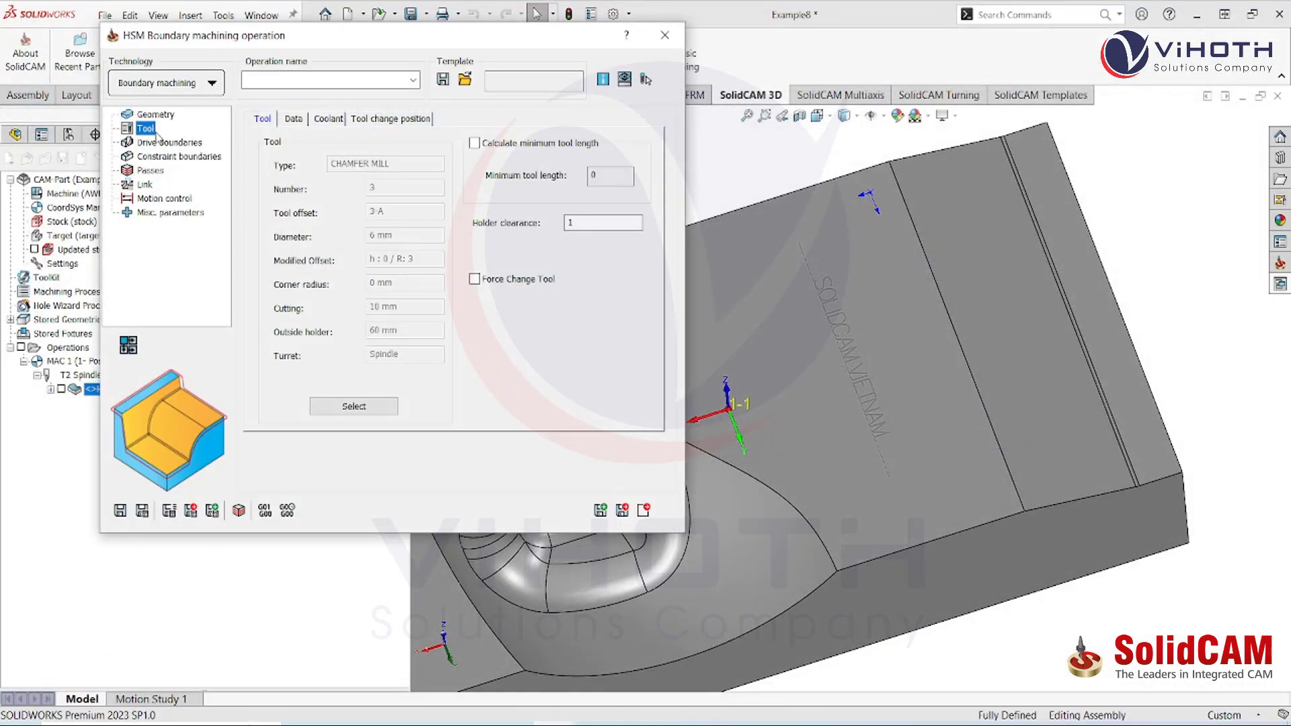
{"action": "left_click", "coordinate": [293, 119]}
{"action": "left_click_drag", "start_coordinate": [418, 190], "coordinate": [214, 202]}
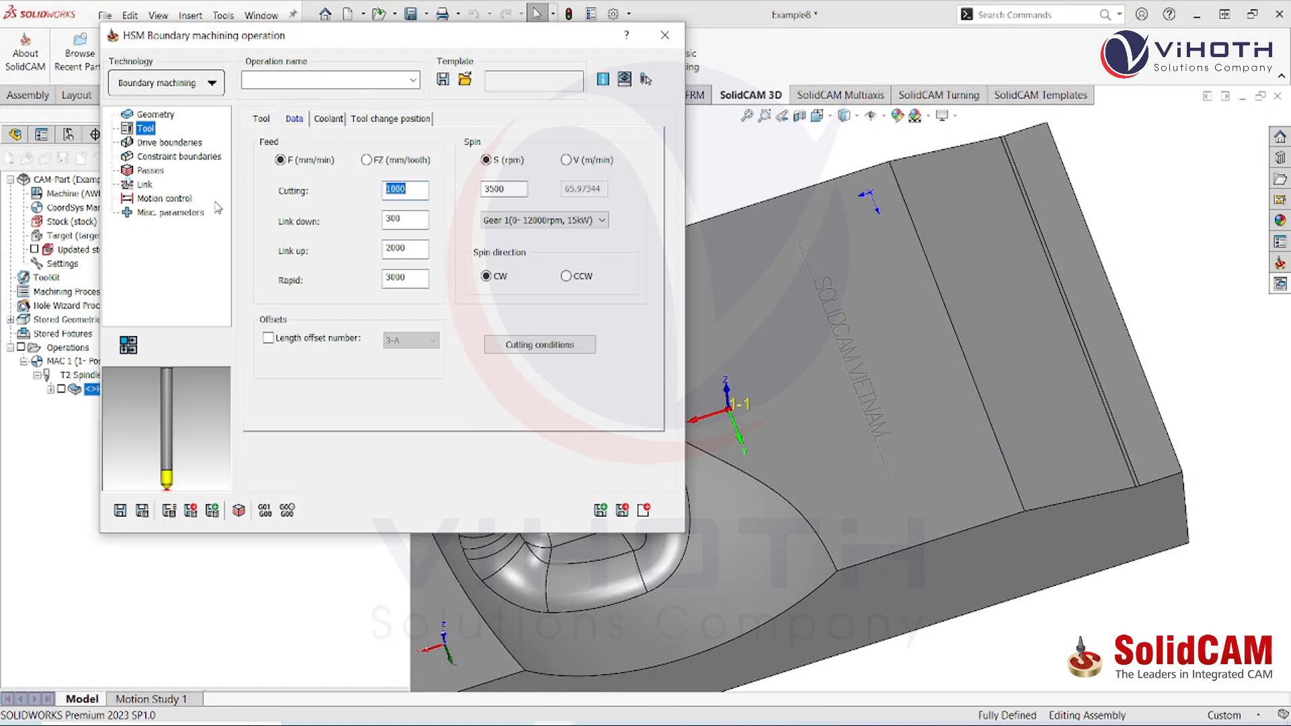
Define a new drive boundary chained around the edges of the face carrying the text, with Tangent propagation and Constant Z off
{"action": "left_click", "coordinate": [168, 143]}
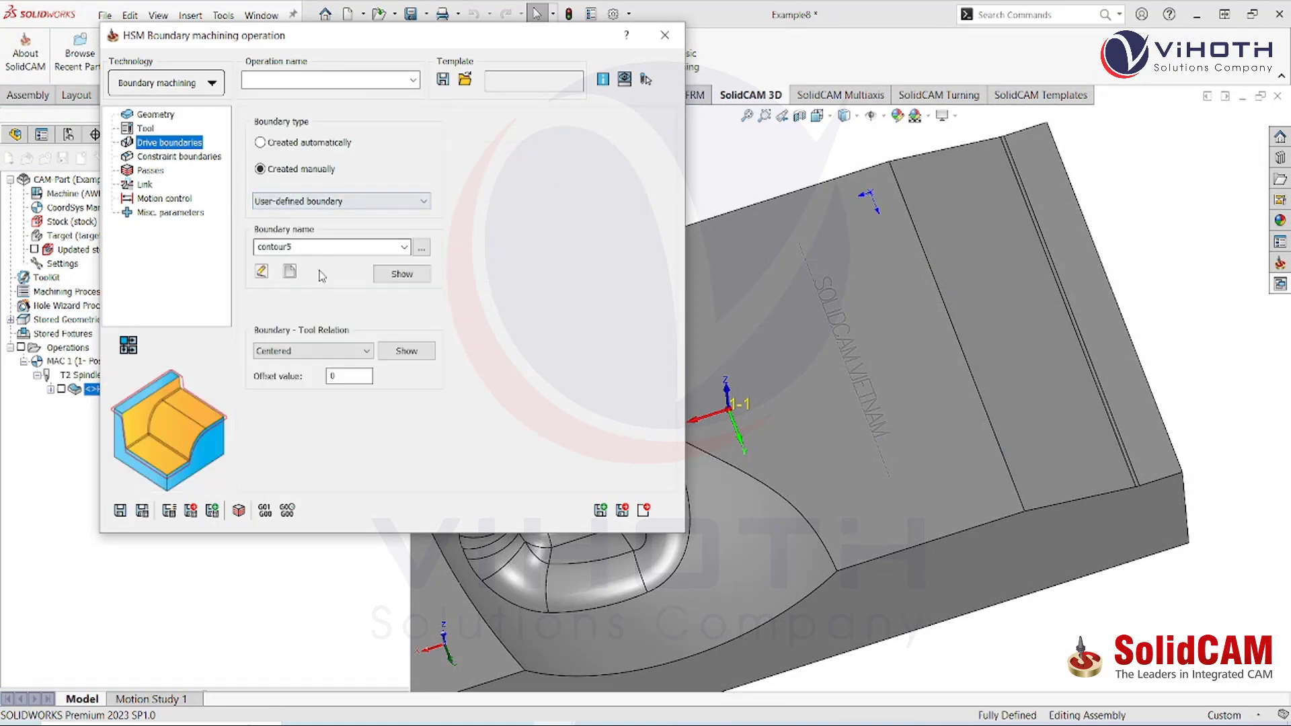
{"action": "left_click", "coordinate": [291, 273]}
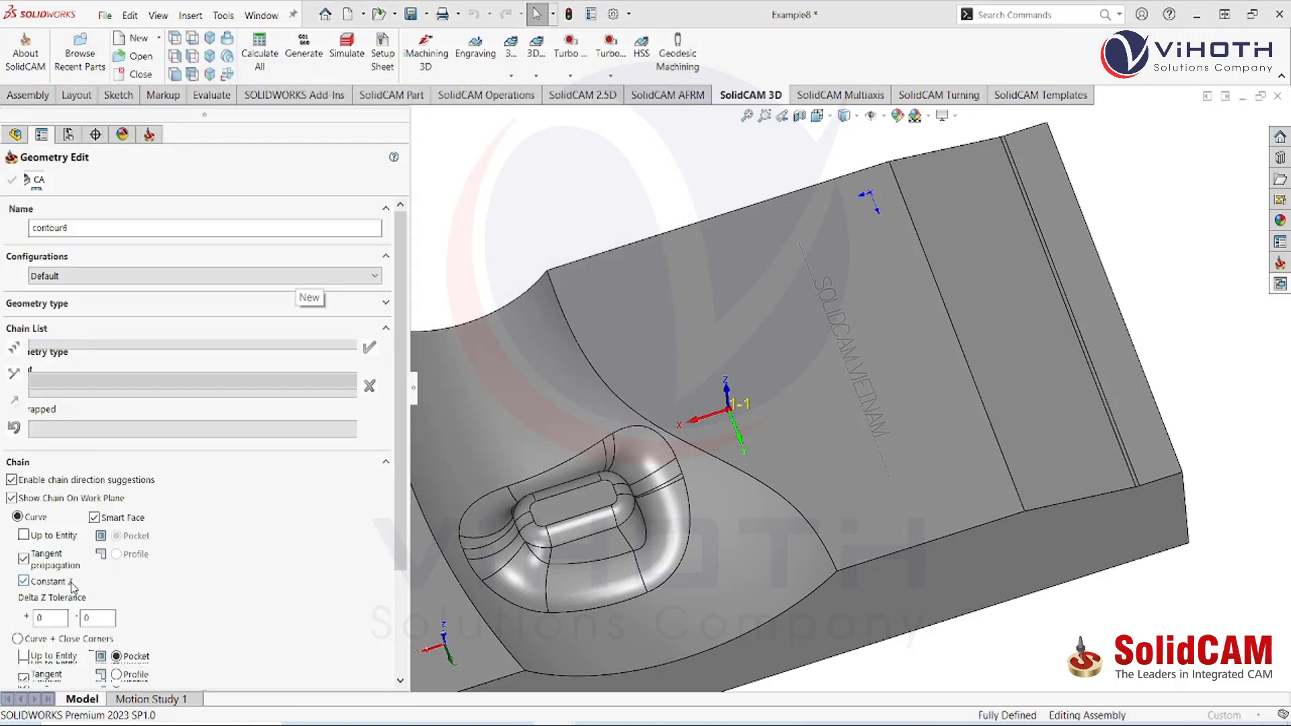
{"action": "left_click", "coordinate": [23, 559]}
{"action": "left_click", "coordinate": [24, 581]}
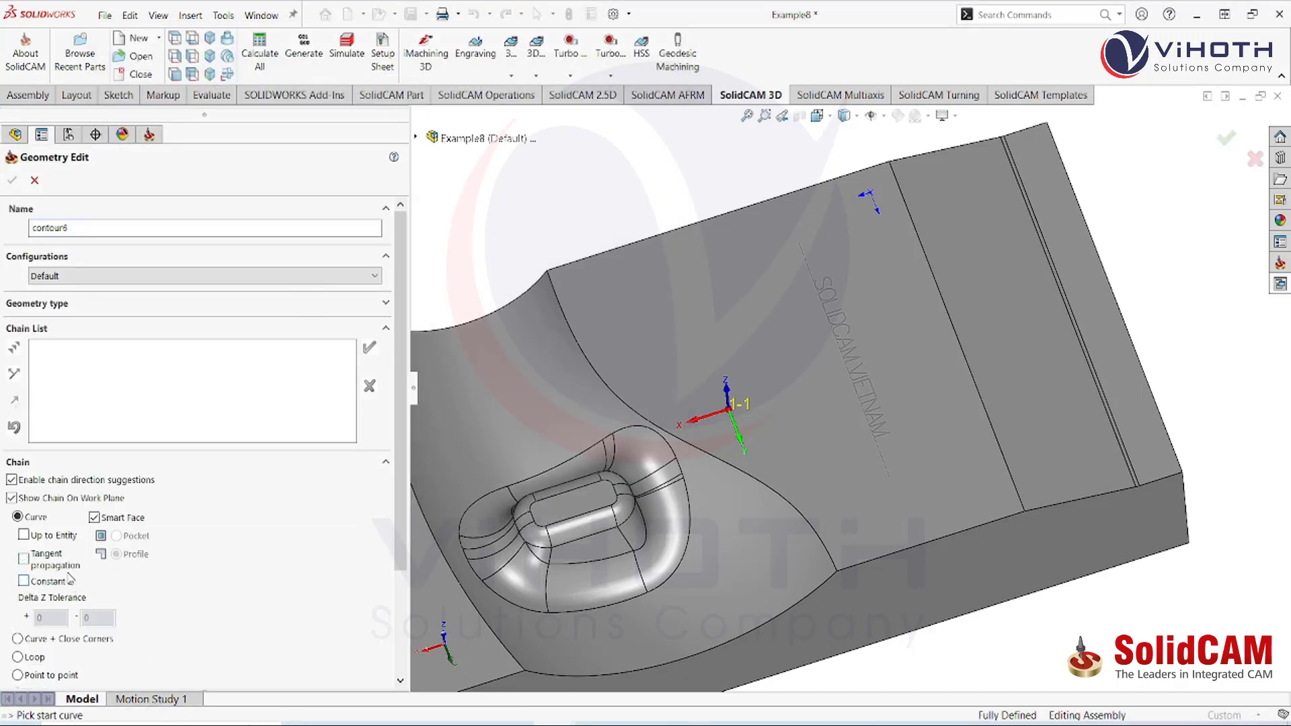
{"action": "left_click", "coordinate": [939, 296]}
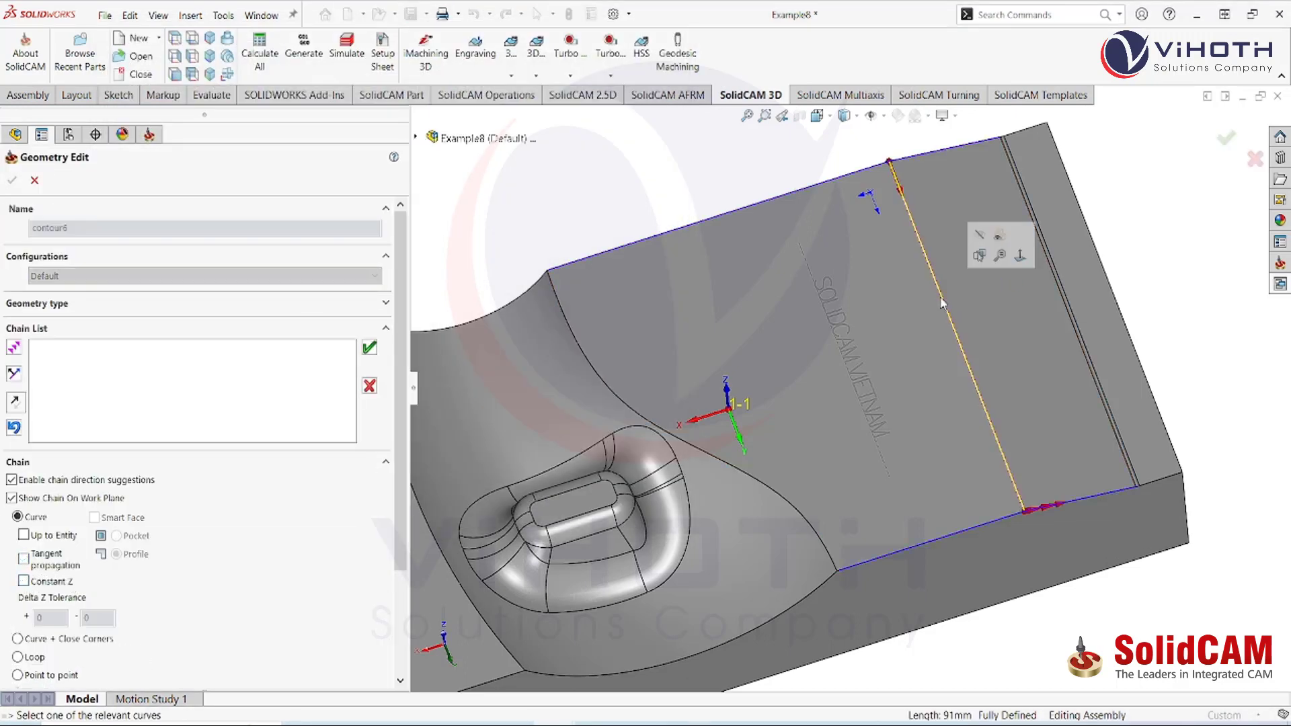
{"action": "left_click", "coordinate": [931, 543]}
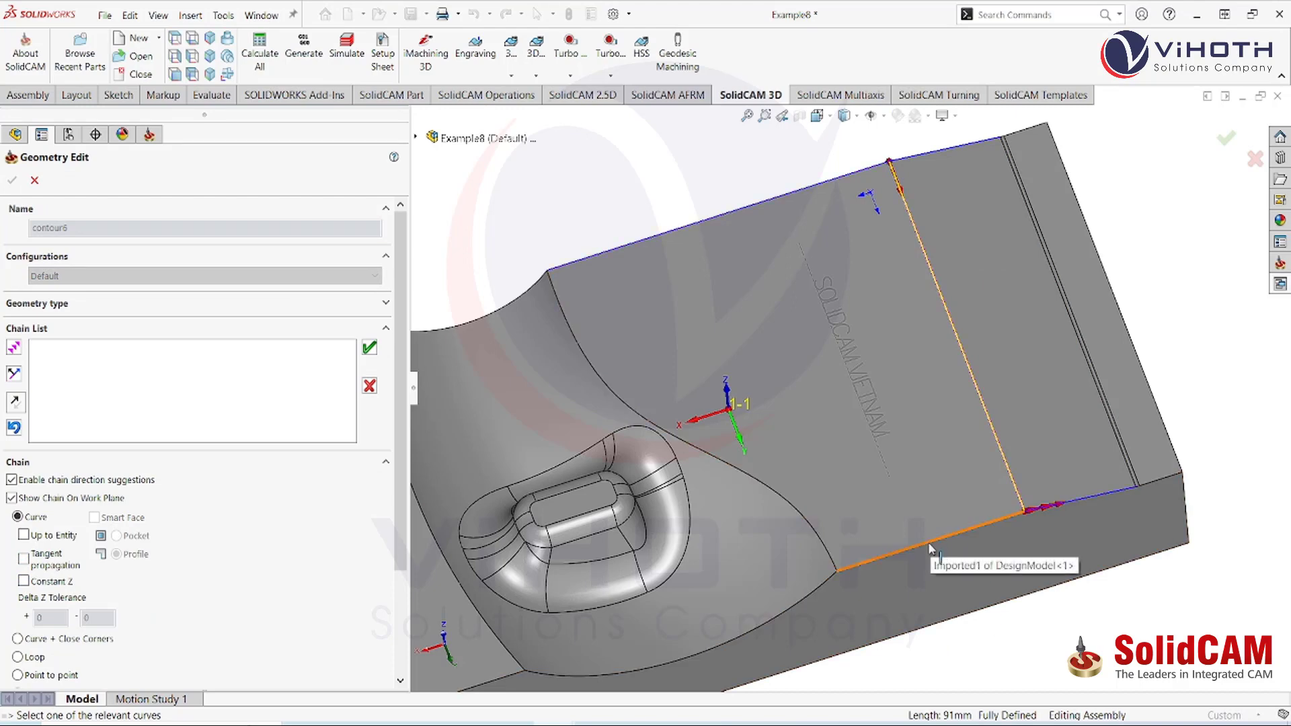
{"action": "left_click", "coordinate": [712, 456]}
{"action": "left_click", "coordinate": [653, 235]}
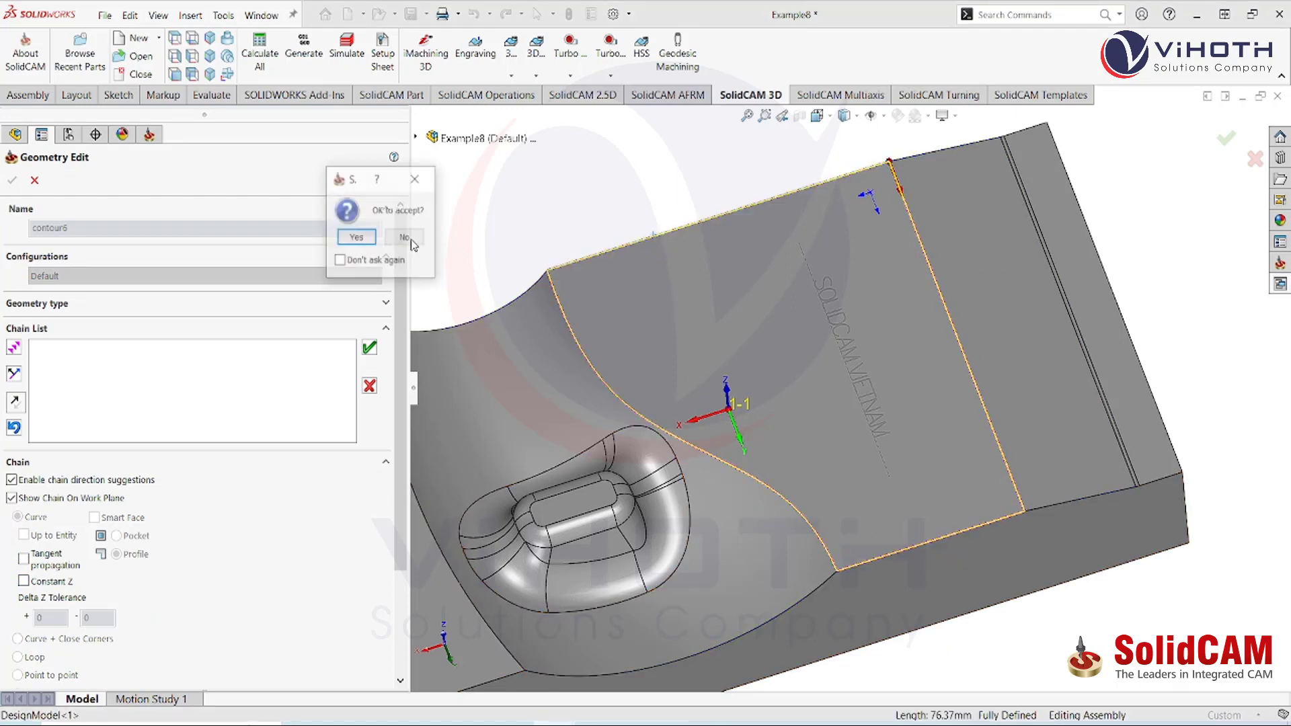
{"action": "left_click", "coordinate": [356, 237]}
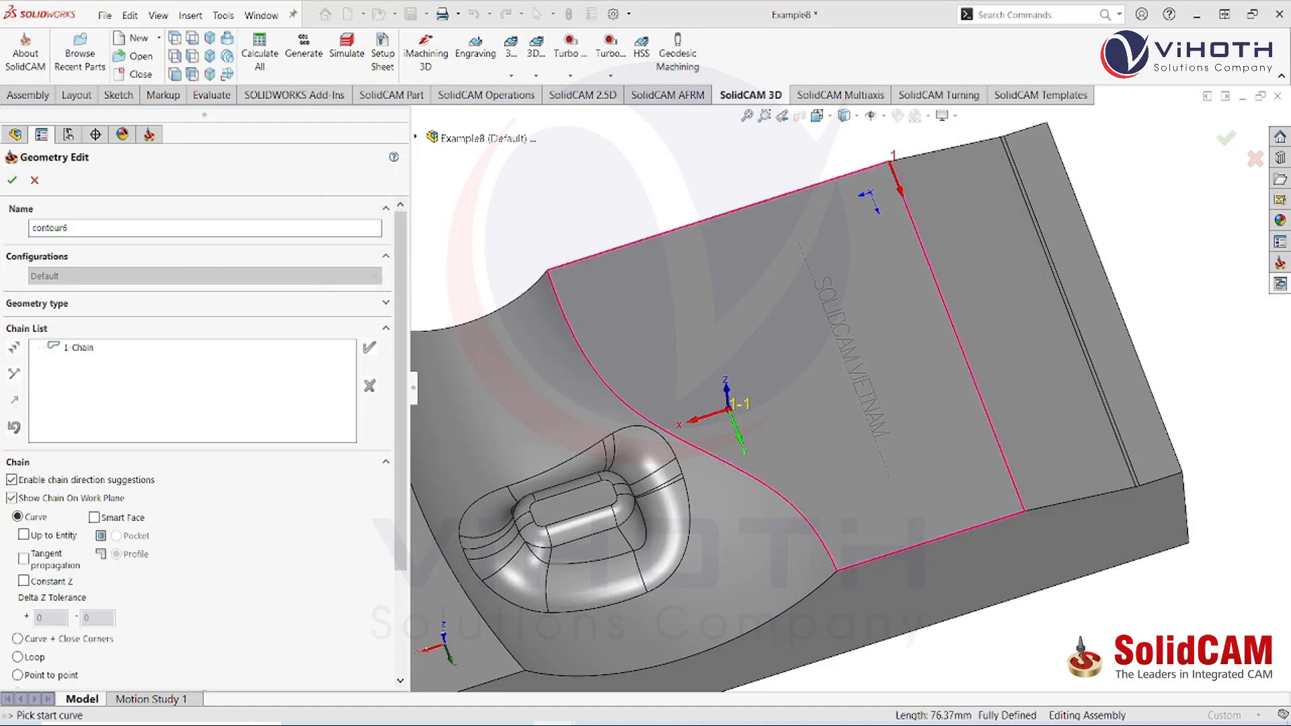
{"action": "left_click", "coordinate": [14, 181]}
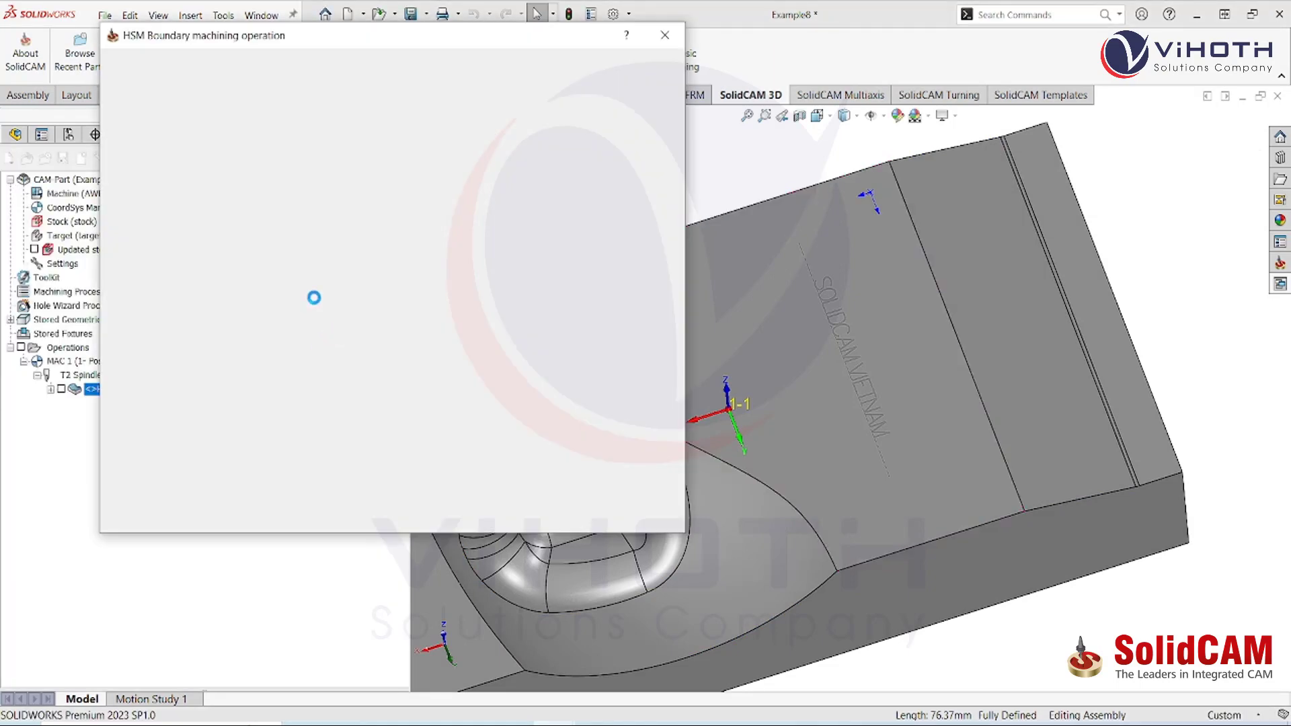
Set the passes' floor offset to -2, then save and calculate the operation, accepting the depth below the CoordSys lower level
{"action": "left_click", "coordinate": [153, 200]}
{"action": "left_click", "coordinate": [145, 184]}
{"action": "left_click", "coordinate": [150, 171]}
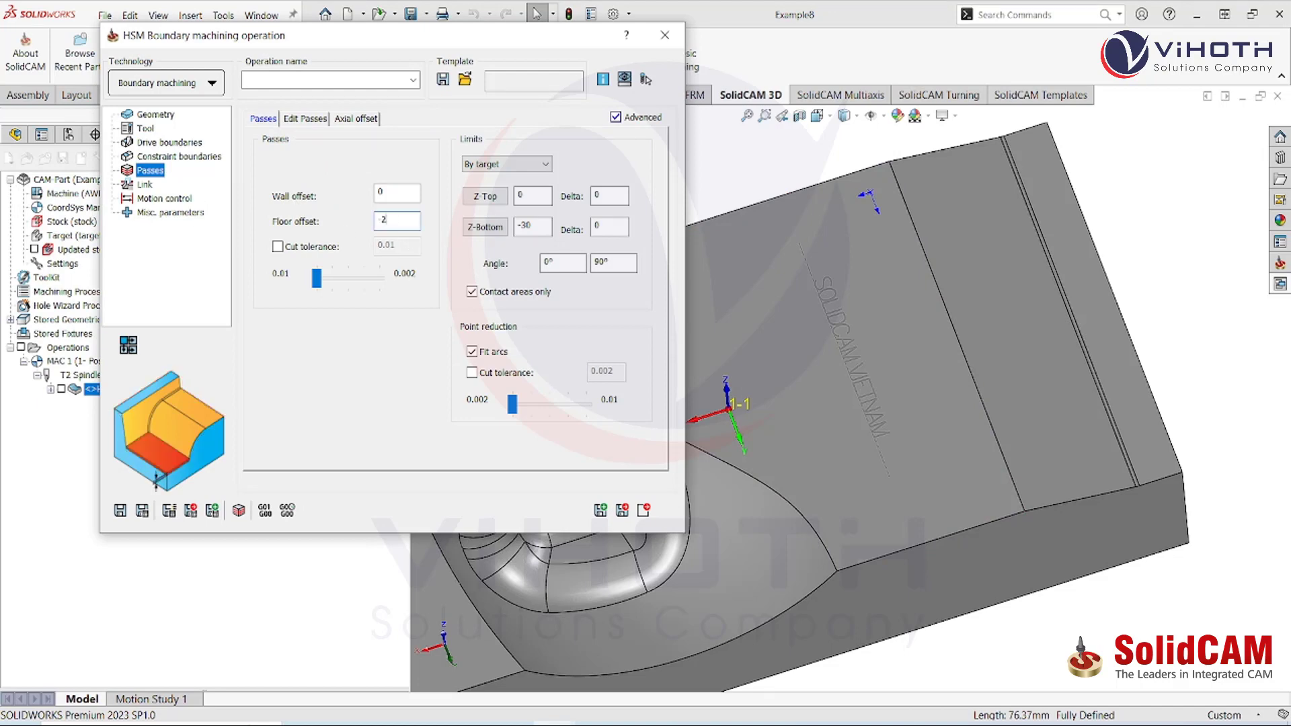
{"action": "left_click", "coordinate": [143, 511]}
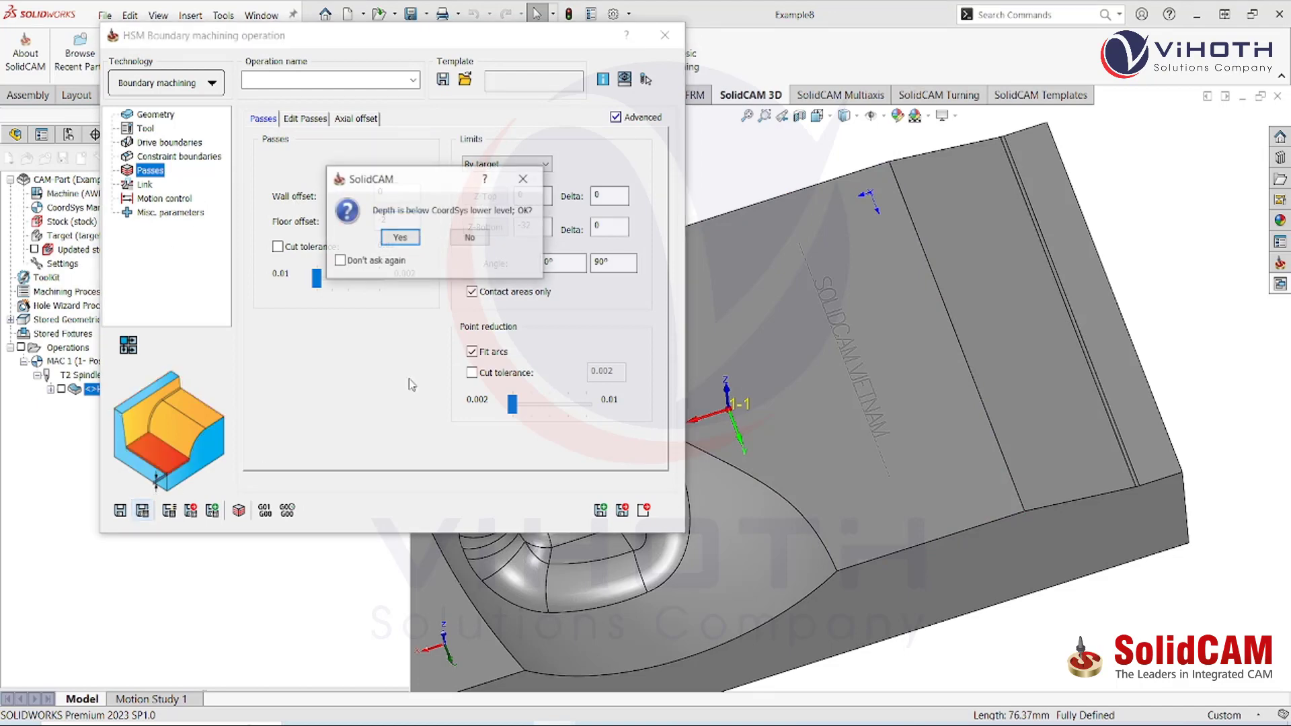
{"action": "left_click", "coordinate": [402, 243]}
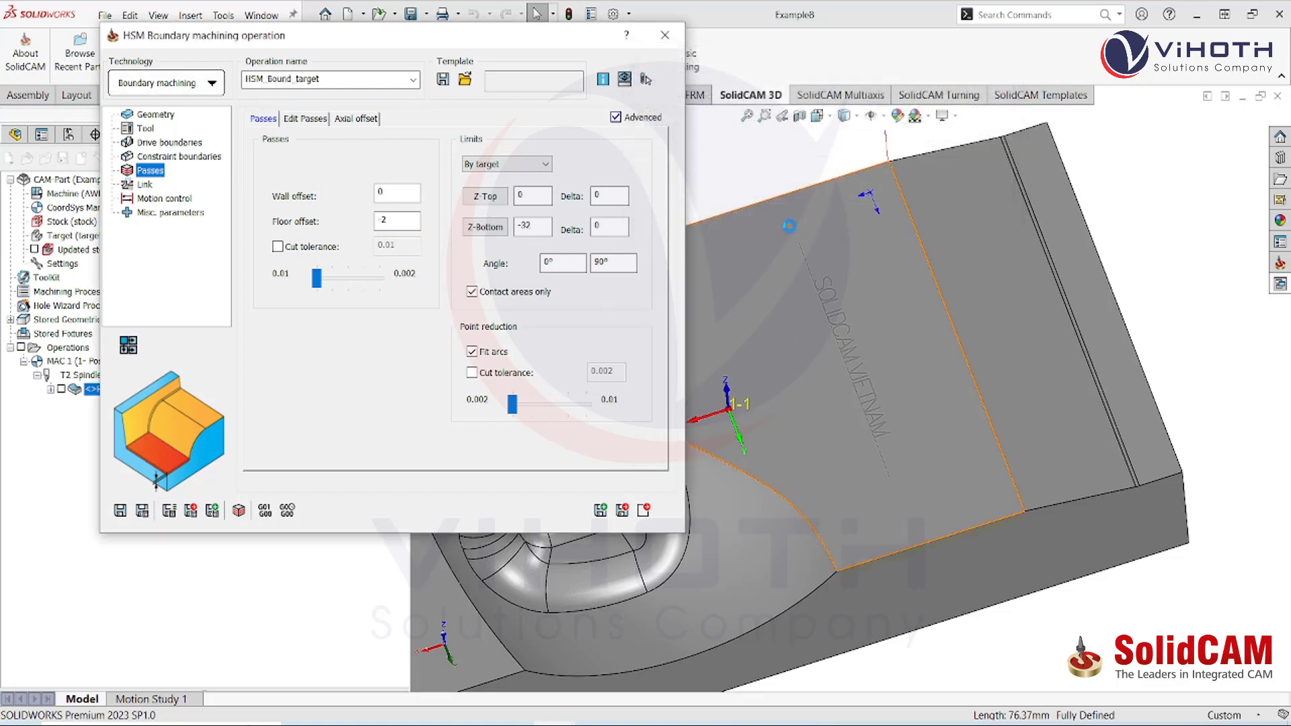
Simulate the chamfer-mill boundary operation in SolidVerify, increasing the simulation speed to inspect the cut along the face edges, then exit the simulation
{"action": "left_click", "coordinate": [239, 512]}
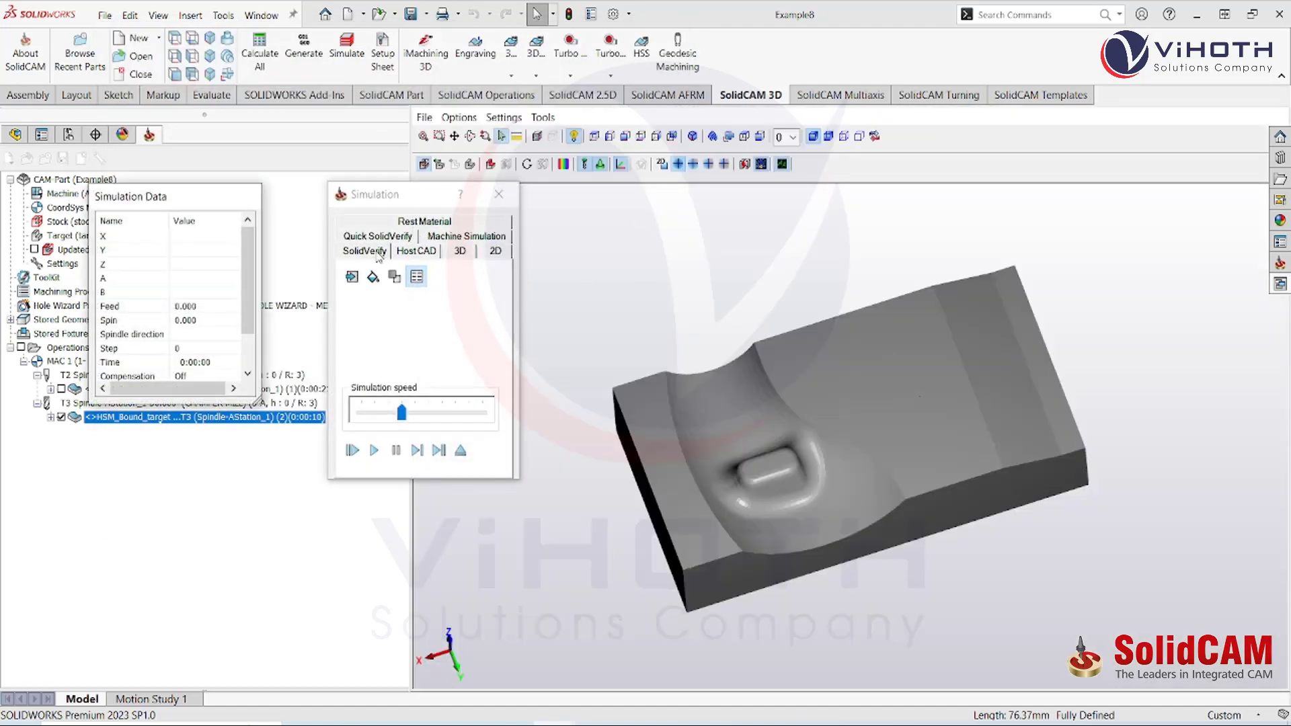
{"action": "left_click", "coordinate": [377, 255]}
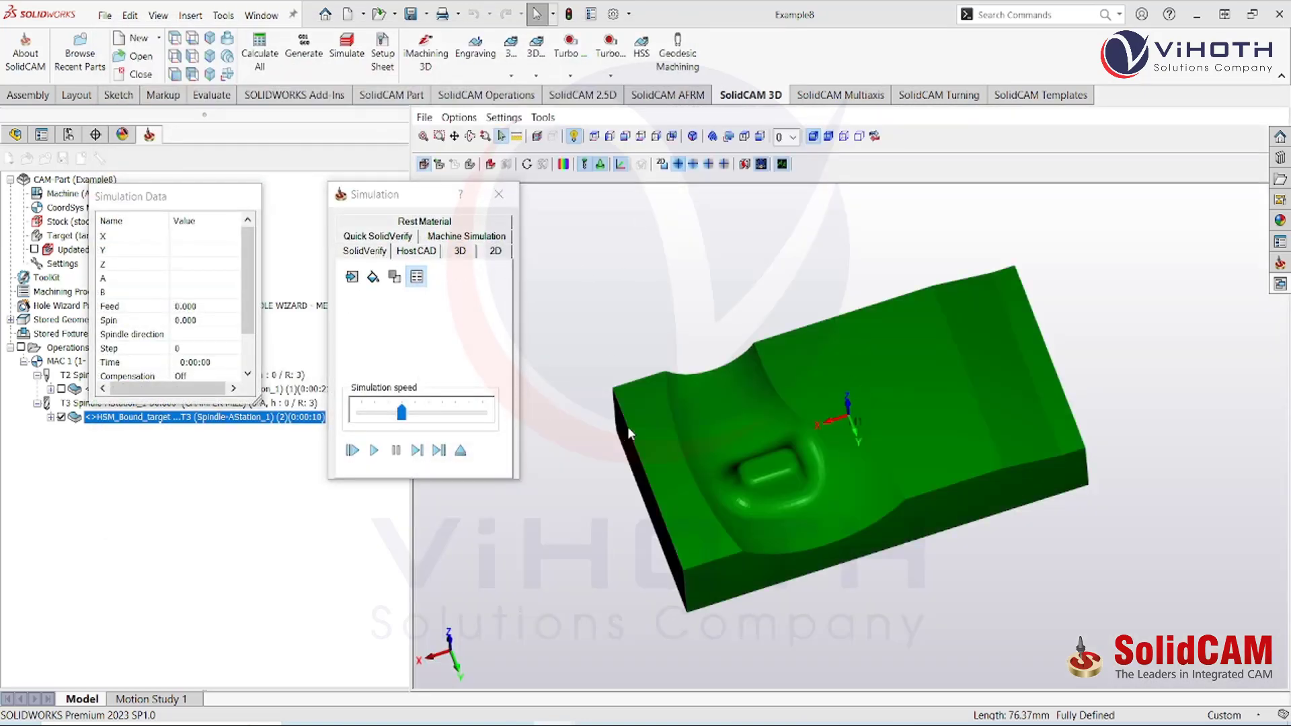
{"action": "left_click", "coordinate": [375, 450]}
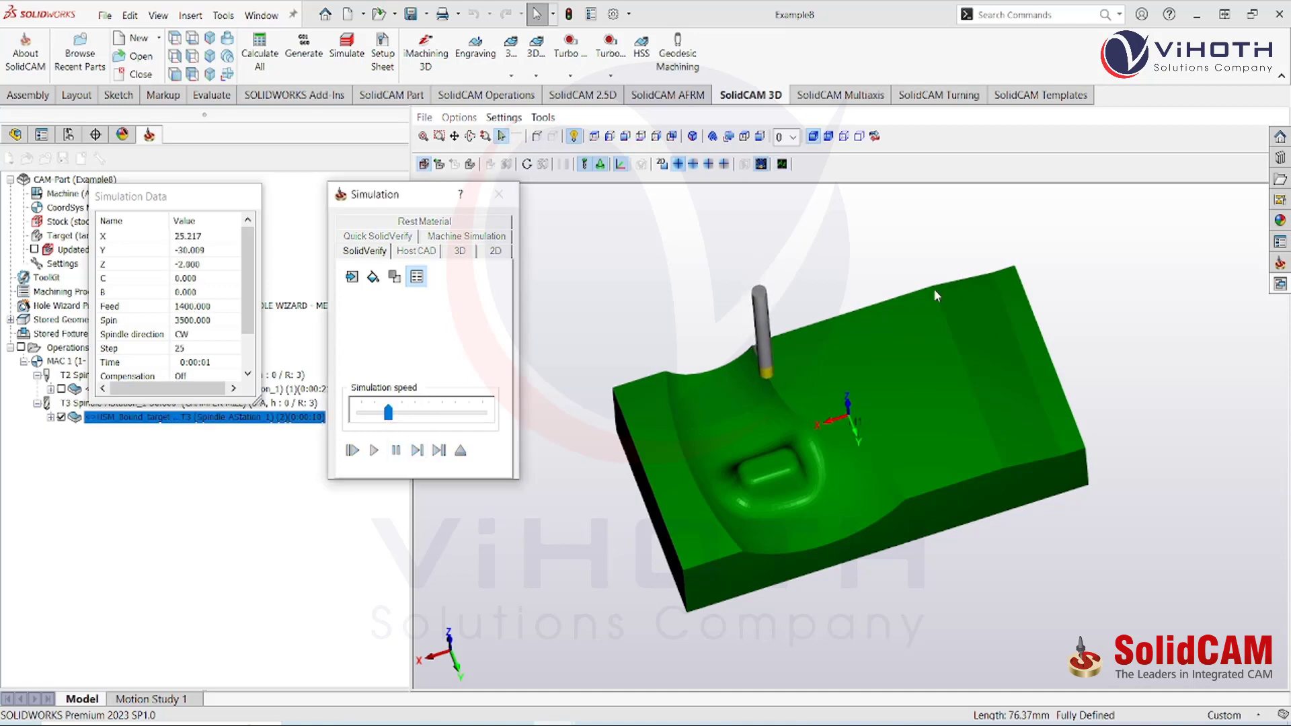
{"action": "scroll", "coordinate": [865, 402], "scroll_direction": "up", "scroll_amount": 3}
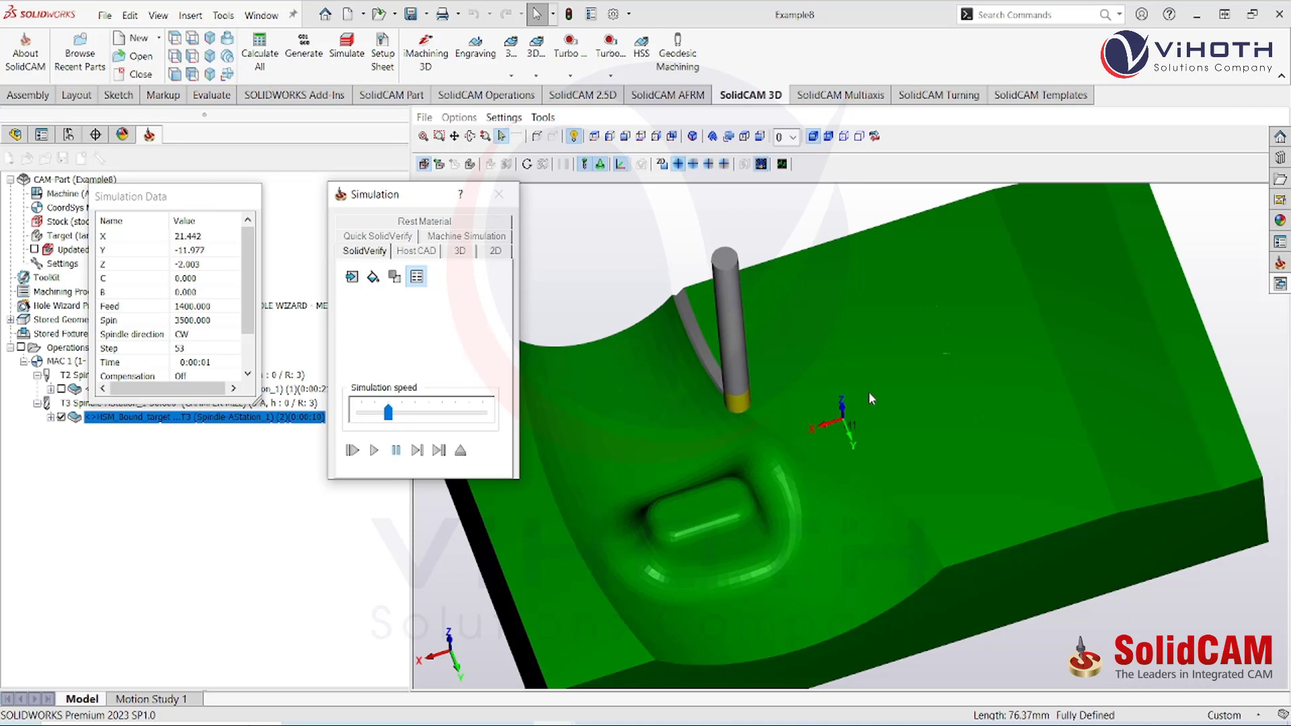
{"action": "left_click", "coordinate": [434, 422]}
{"action": "left_click", "coordinate": [434, 422]}
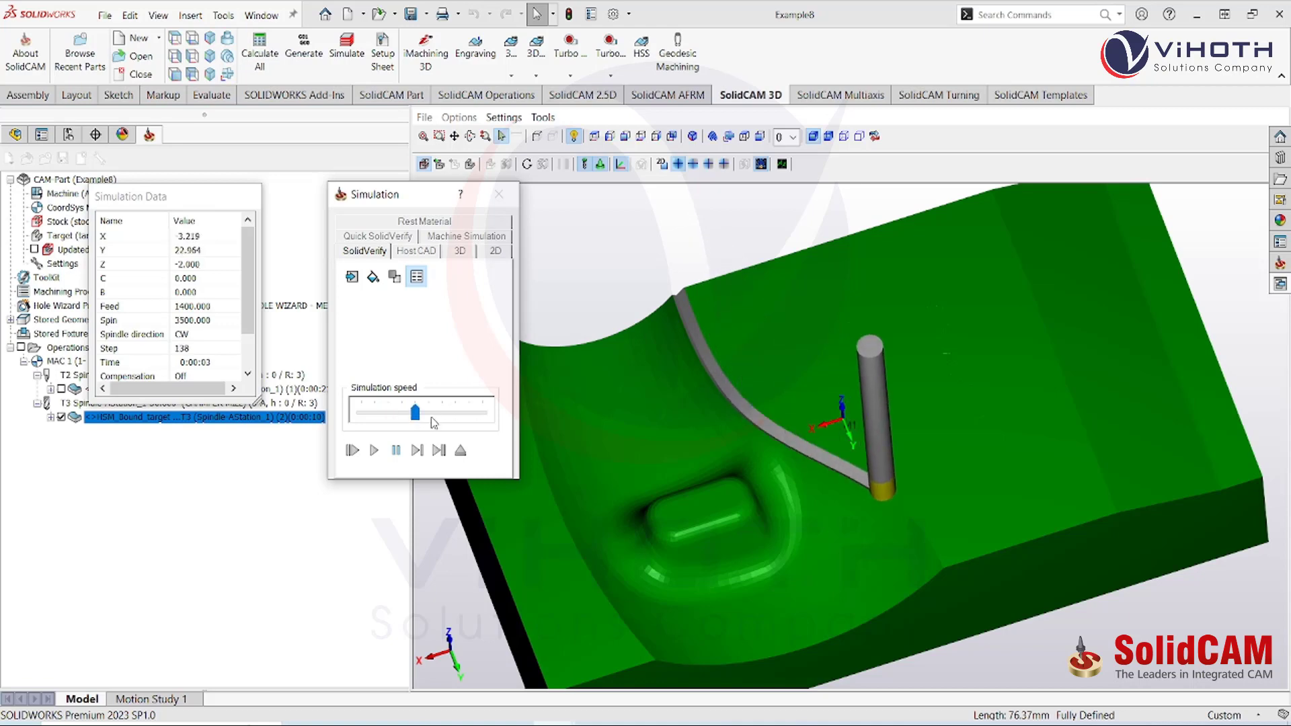
{"action": "left_click", "coordinate": [498, 193]}
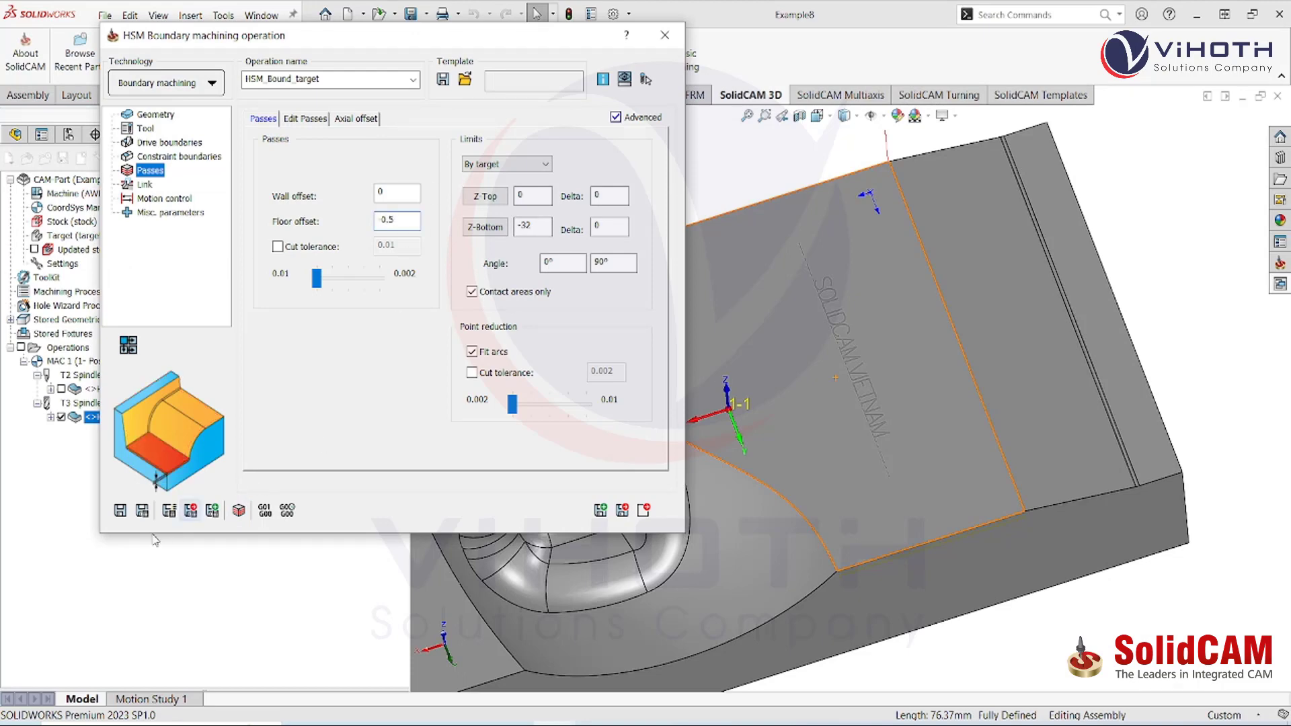
Set the passes' floor offset to -0.5, then save and recalculate the operation, accepting the depth below the CoordSys lower level
{"action": "left_click", "coordinate": [142, 510]}
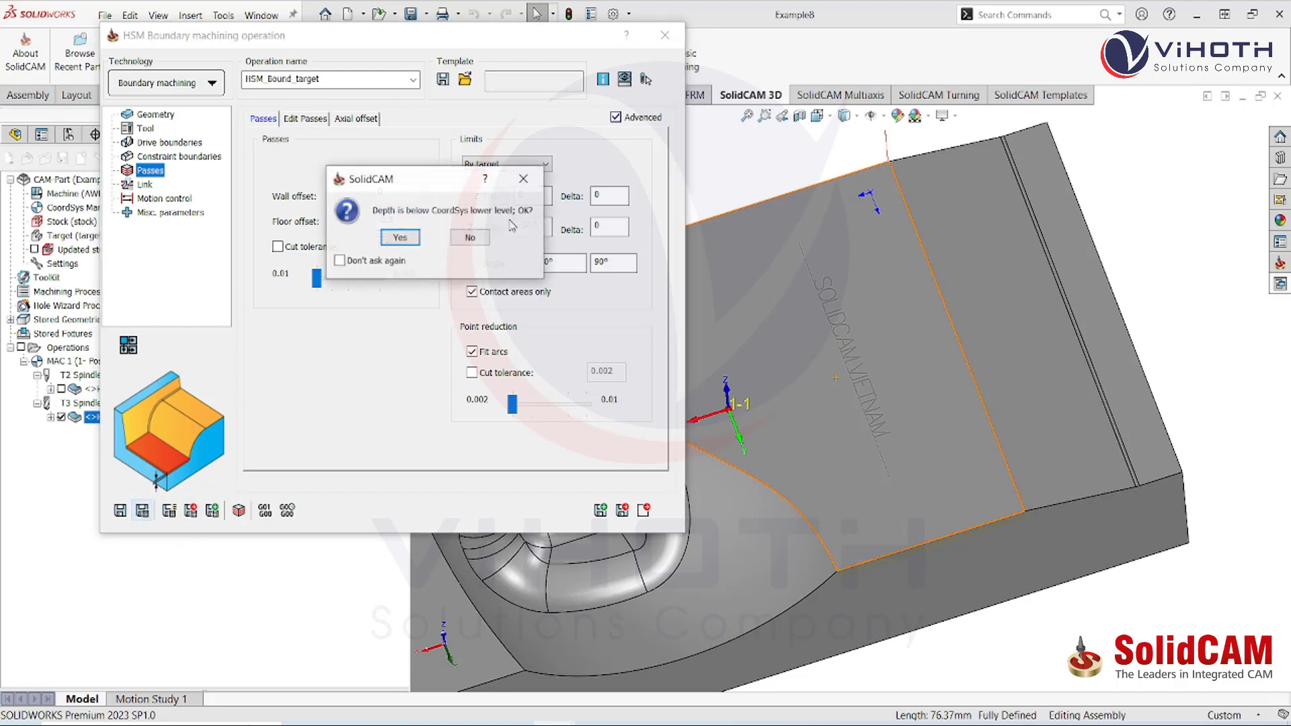
{"action": "left_click", "coordinate": [402, 243]}
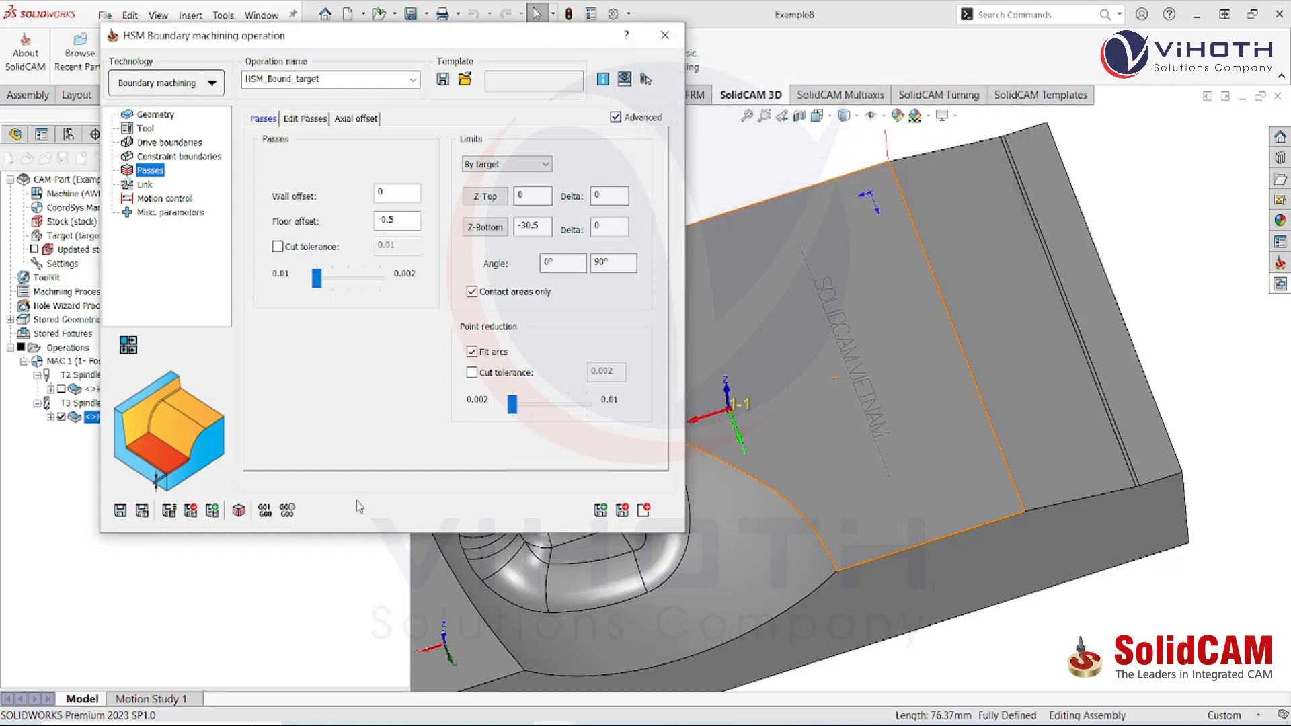
Simulate the recalculated chamfer operation in SolidVerify, then exit the simulation and close the HSM Boundary machining operation
{"action": "left_click", "coordinate": [239, 511]}
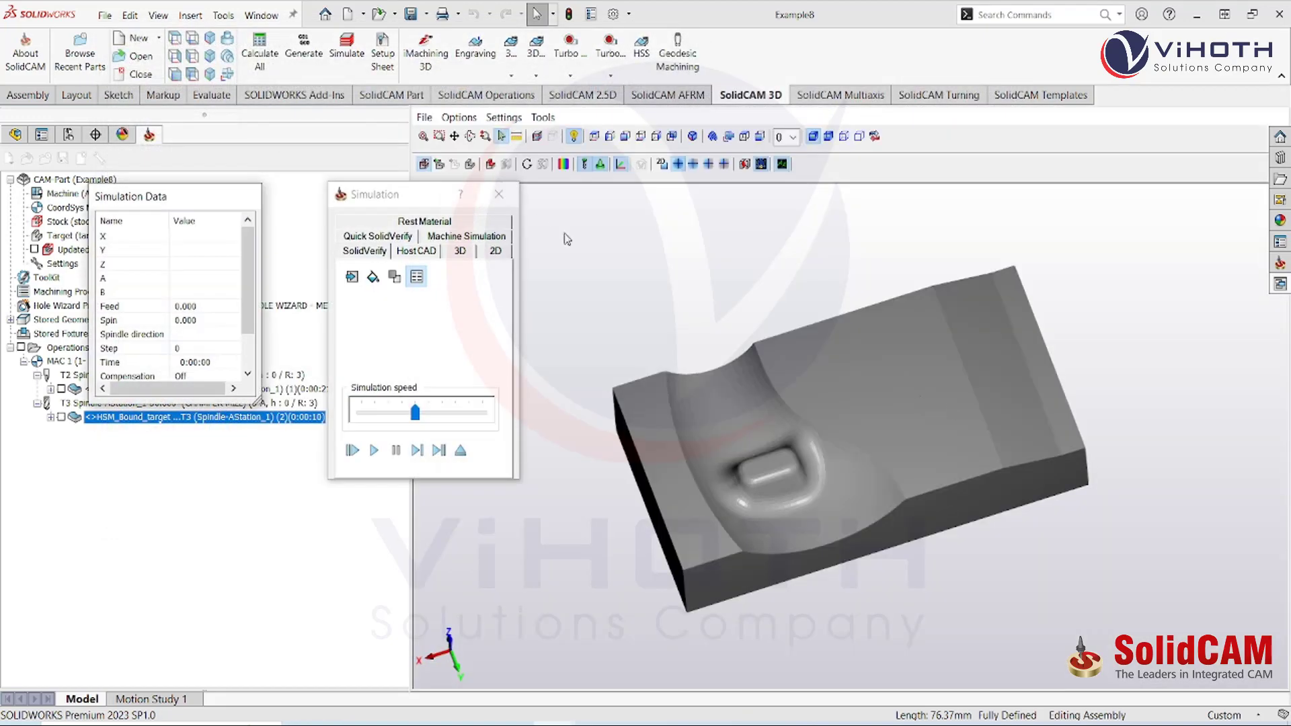
{"action": "left_click", "coordinate": [374, 451]}
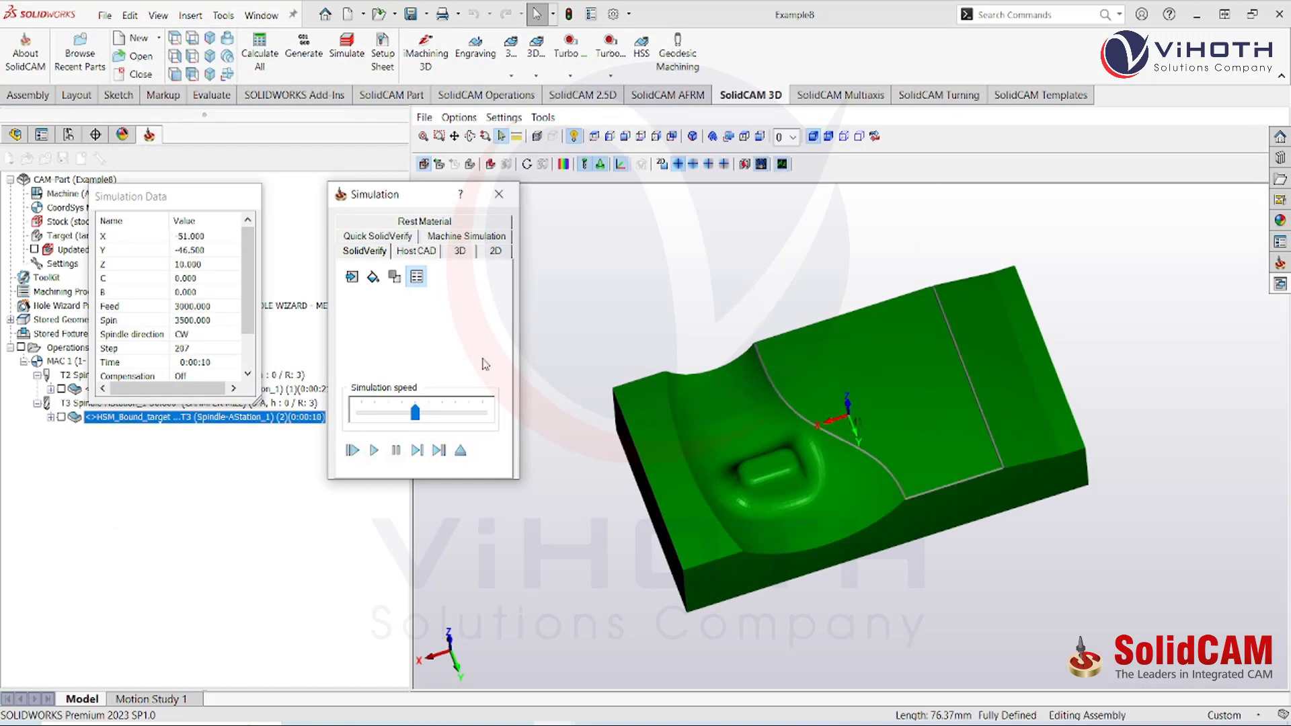
{"action": "left_click", "coordinate": [461, 451]}
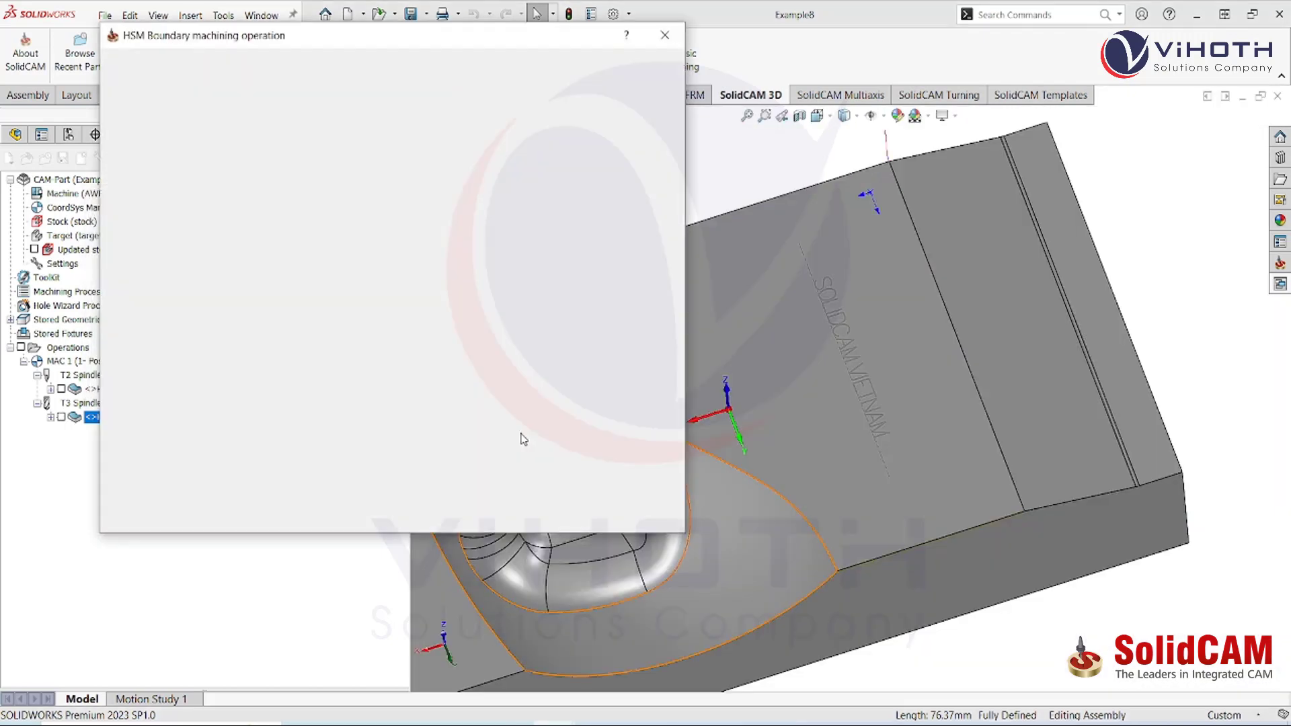
{"action": "left_click", "coordinate": [662, 32]}
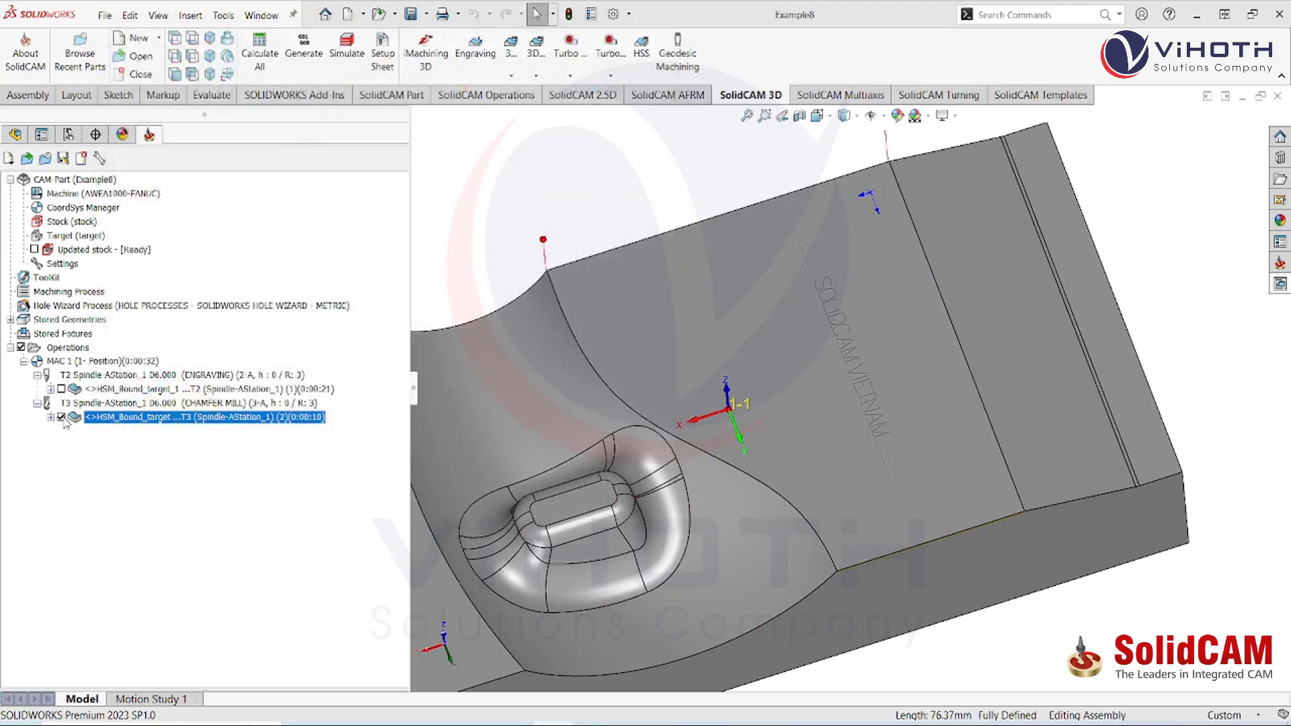